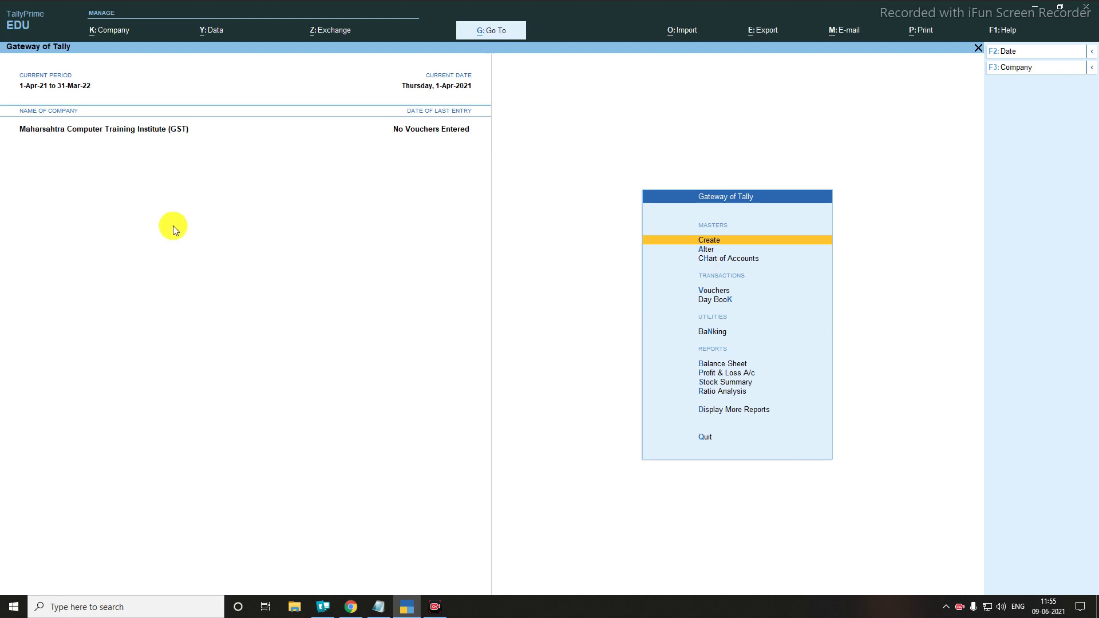
key("ctrl")
mouse_move(9, 116)
left_mouse_down()
mouse_move(122, 143)
mouse_move(295, 146)
left_mouse_up()
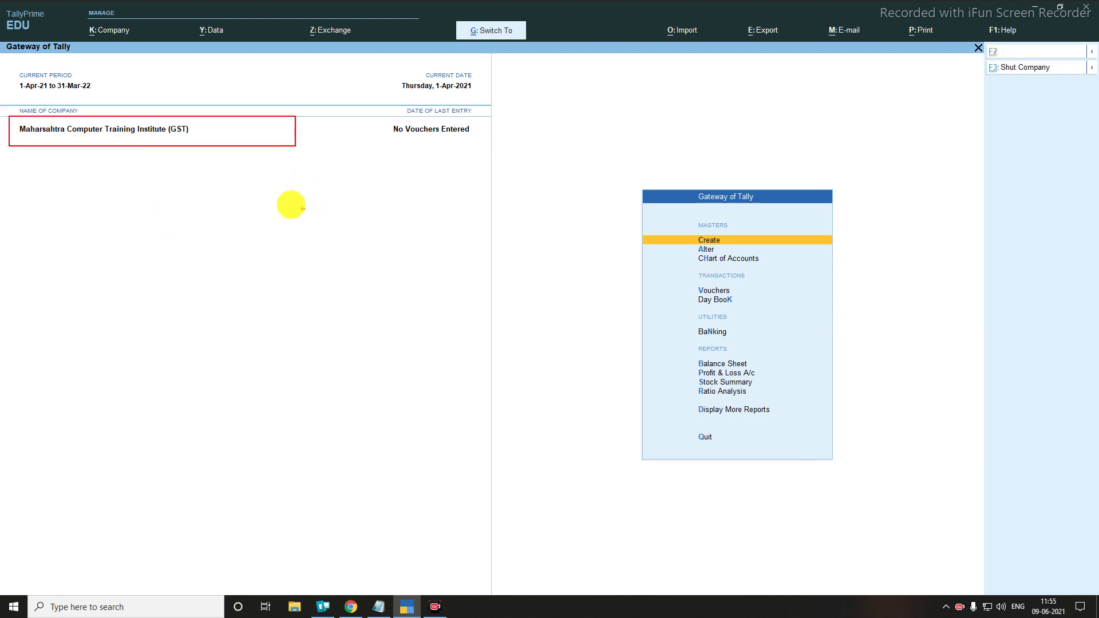
left_click_drag(168, 114, 197, 150)
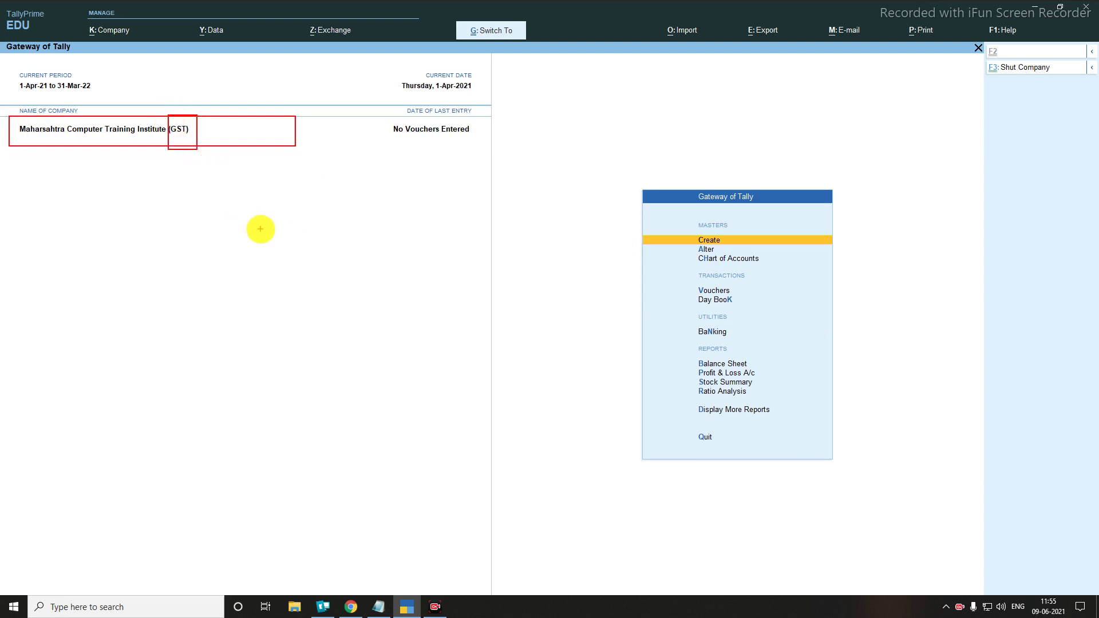
key("Escape")
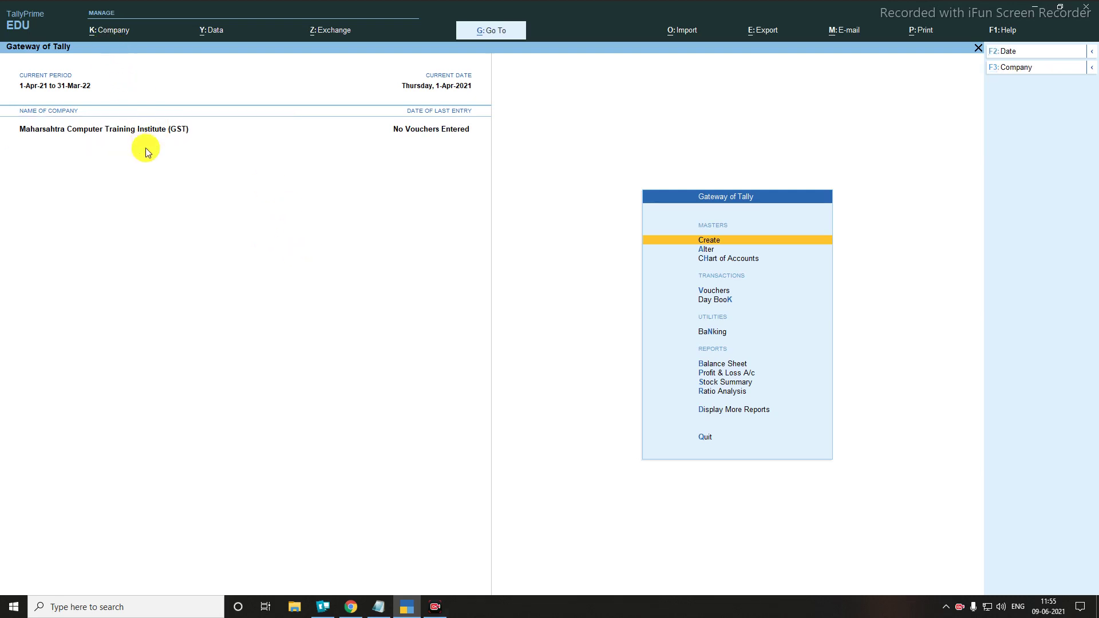
Step: Open the current company's alteration form, review its name, address, contact and currency fields, and accept the form
left_click(106, 34)
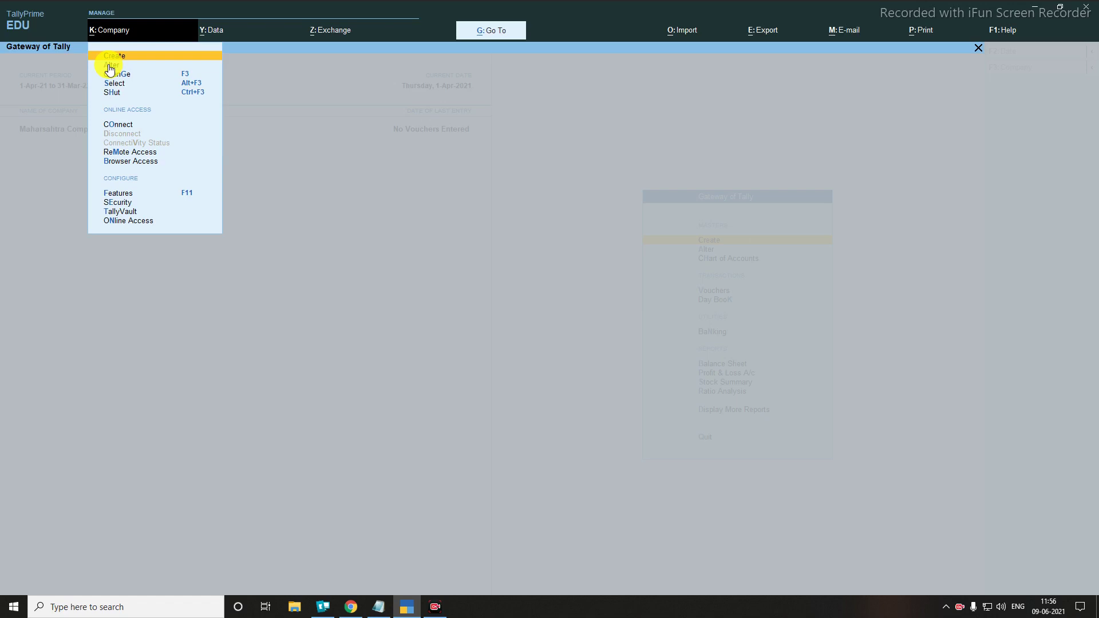
key("Down")
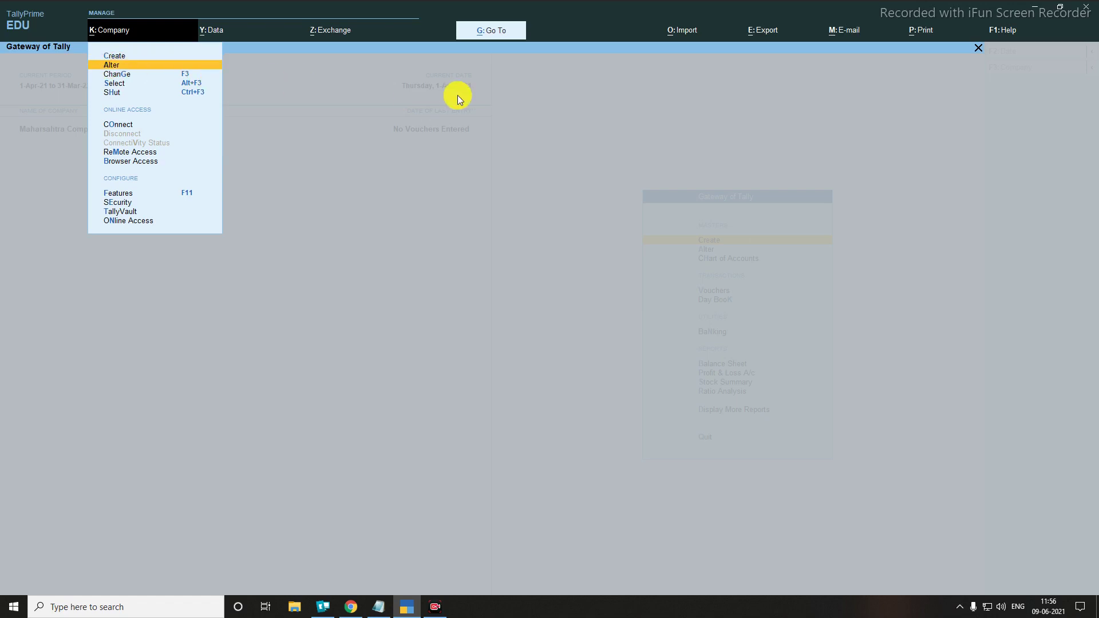
key("Return")
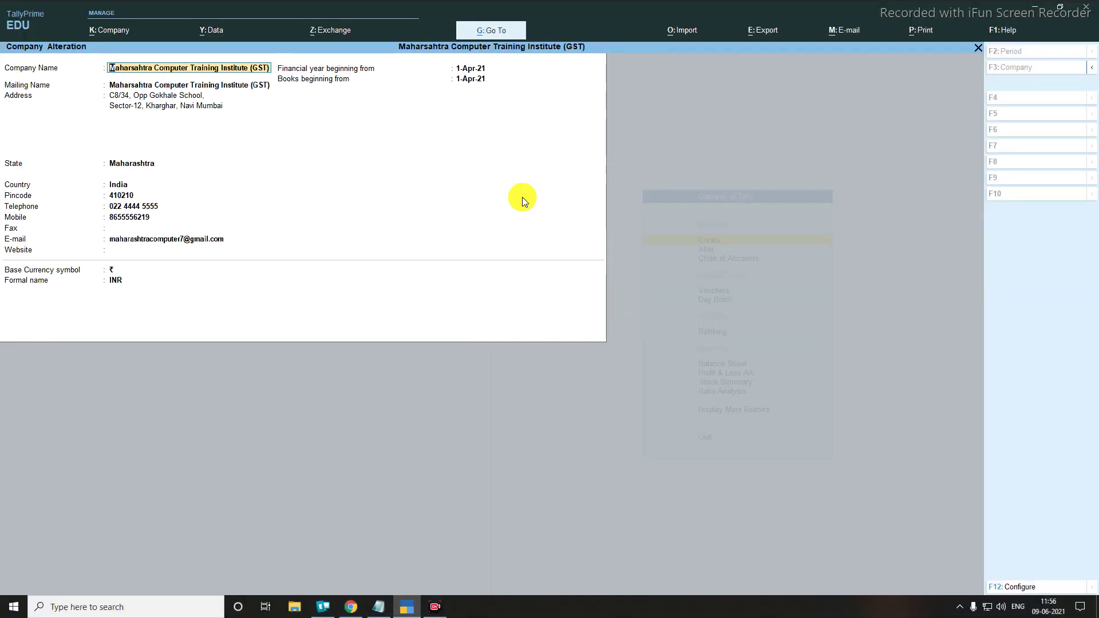
key("Return")
key("Return")
key("Return")
key("Return")
key("Return")
key("Return")
key("Return")
key("Return")
key("Return")
key("Return")
key("Return")
key("Return")
key("Return")
key("Return")
key("Return")
key("Return")
key("Return")
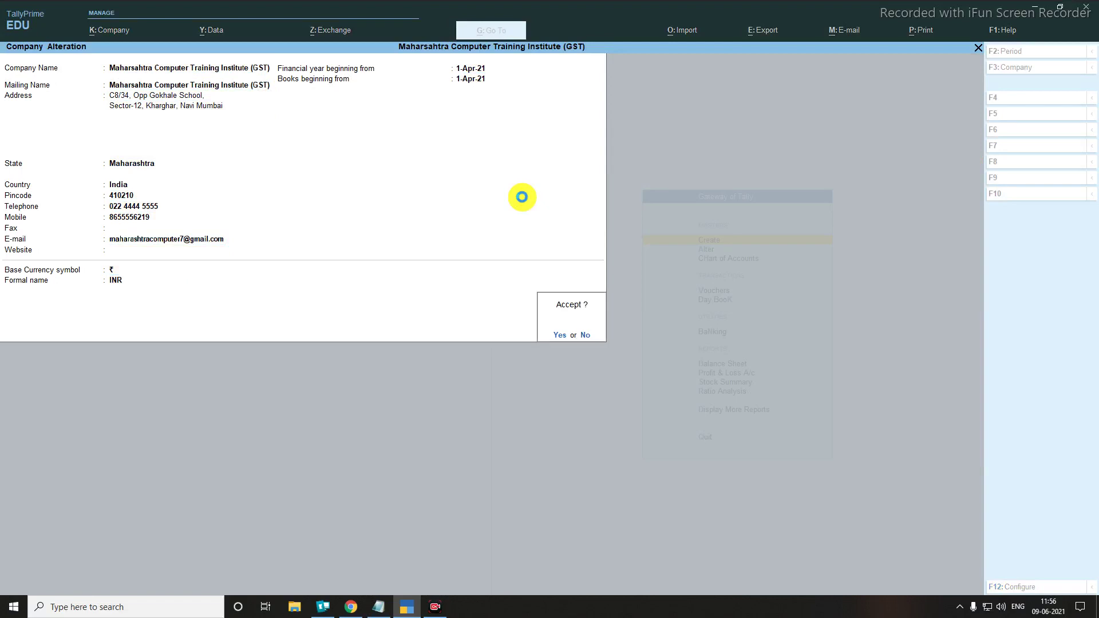
key("Return")
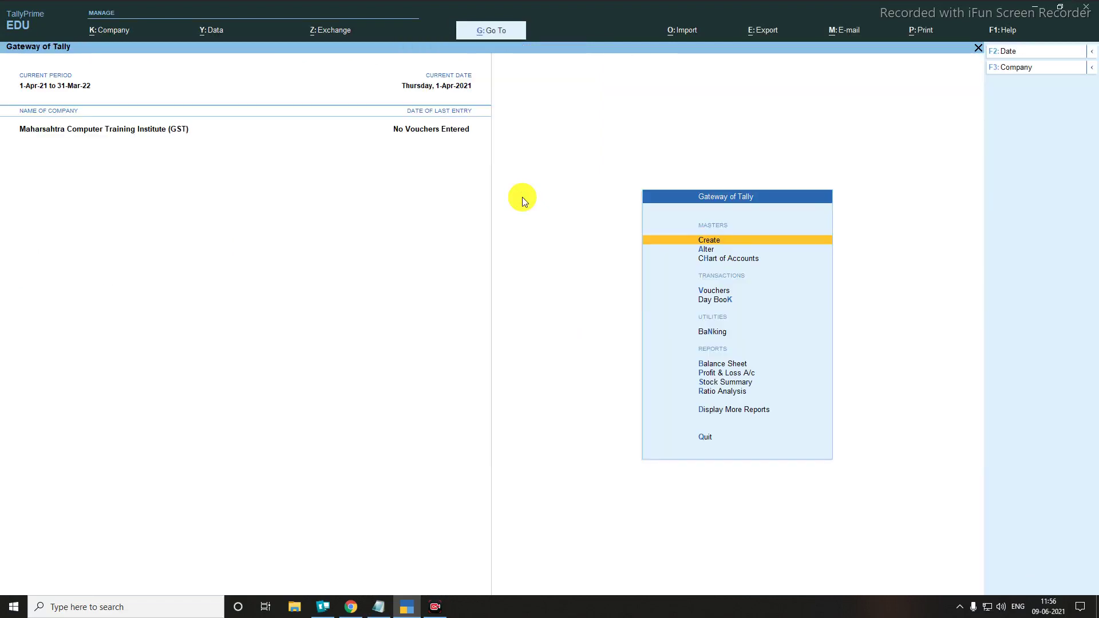
Step: Open the company features configuration and examine the accounting, inventory and Goods and Services Tax settings
left_click(110, 29)
key("Down")
key("Down")
key("Down")
key("Down")
key("Down")
key("Down")
key("Down")
key("Down")
key("Down")
key("Down")
key("Down")
key("Up")
key("Up")
key("Up")
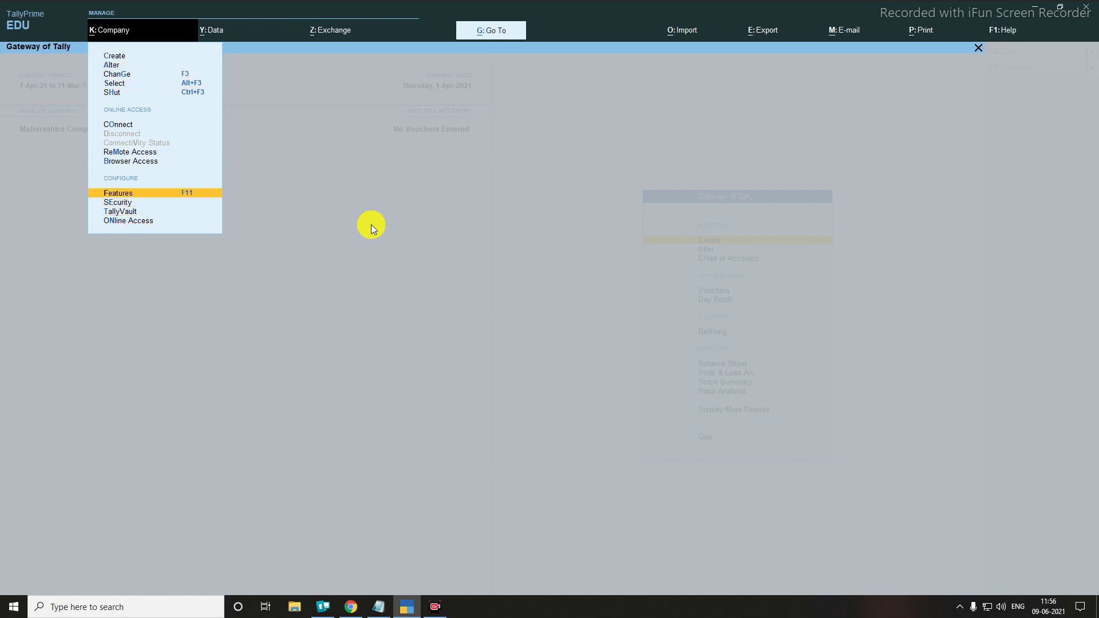
key("Return")
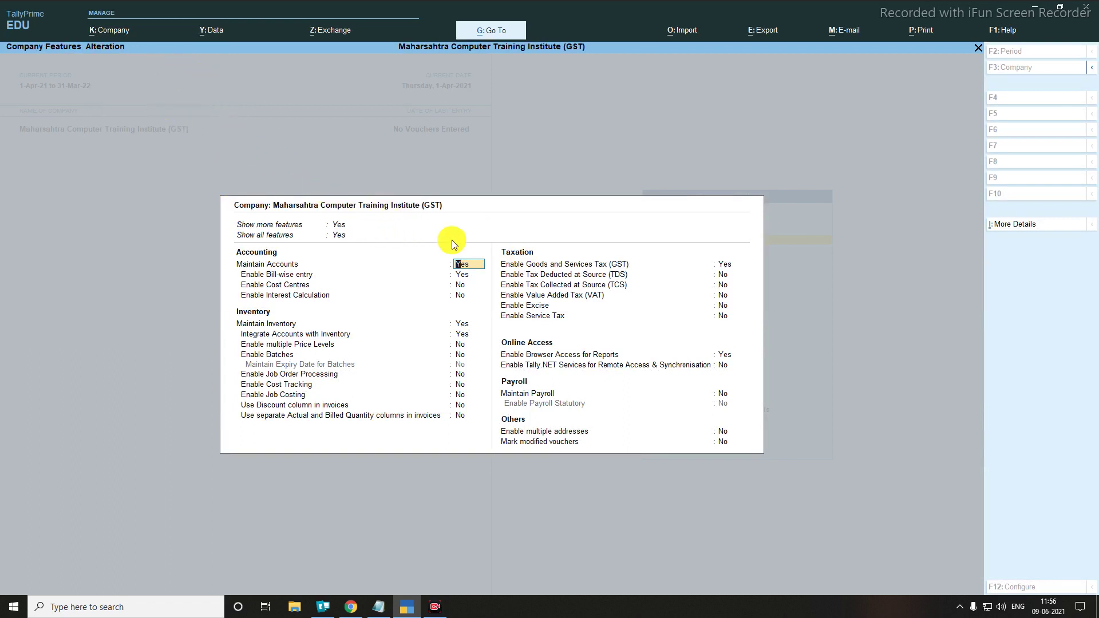
left_click(724, 266)
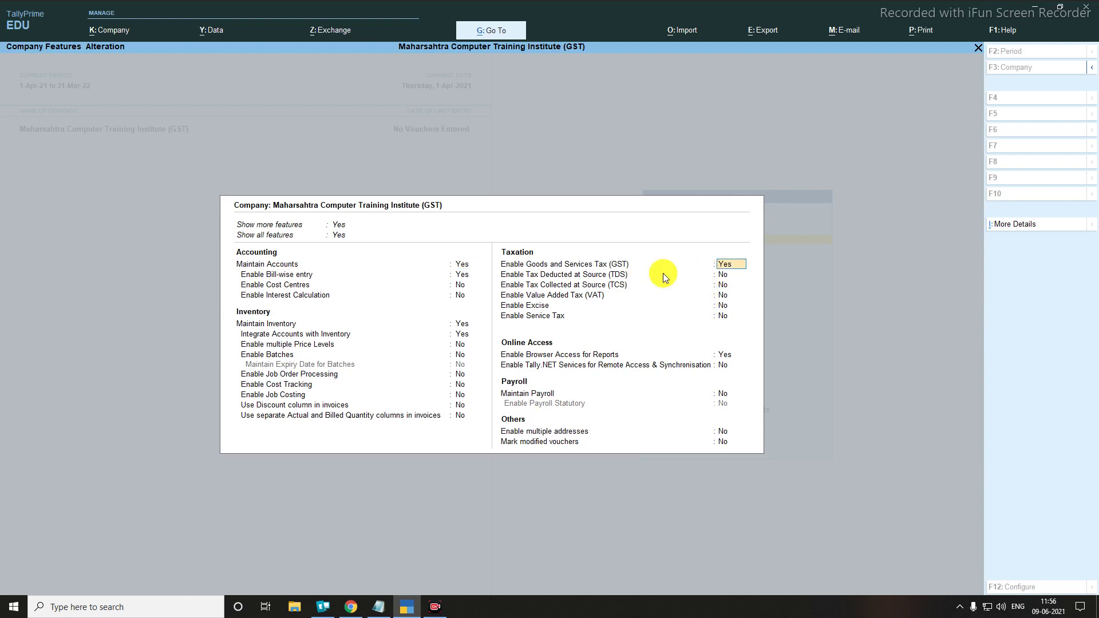
key("ctrl")
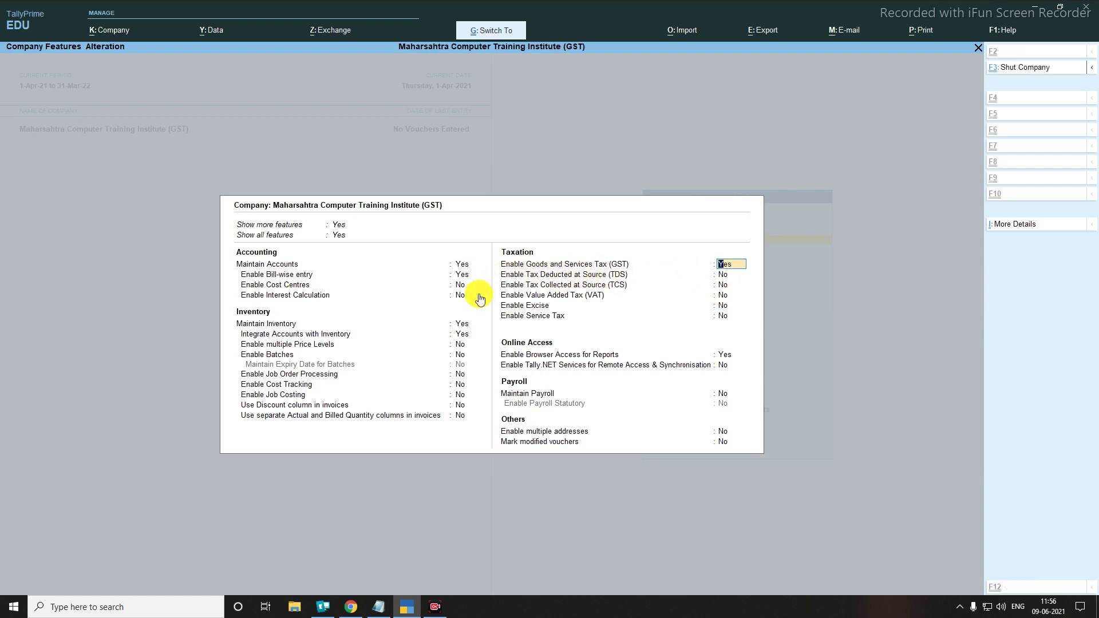
left_click_drag(227, 244, 477, 279)
mouse_move(228, 303)
left_mouse_down()
mouse_move(336, 331)
mouse_move(478, 339)
left_mouse_up()
mouse_move(497, 255)
left_mouse_down()
mouse_move(527, 272)
mouse_move(744, 271)
left_mouse_up()
key("Escape")
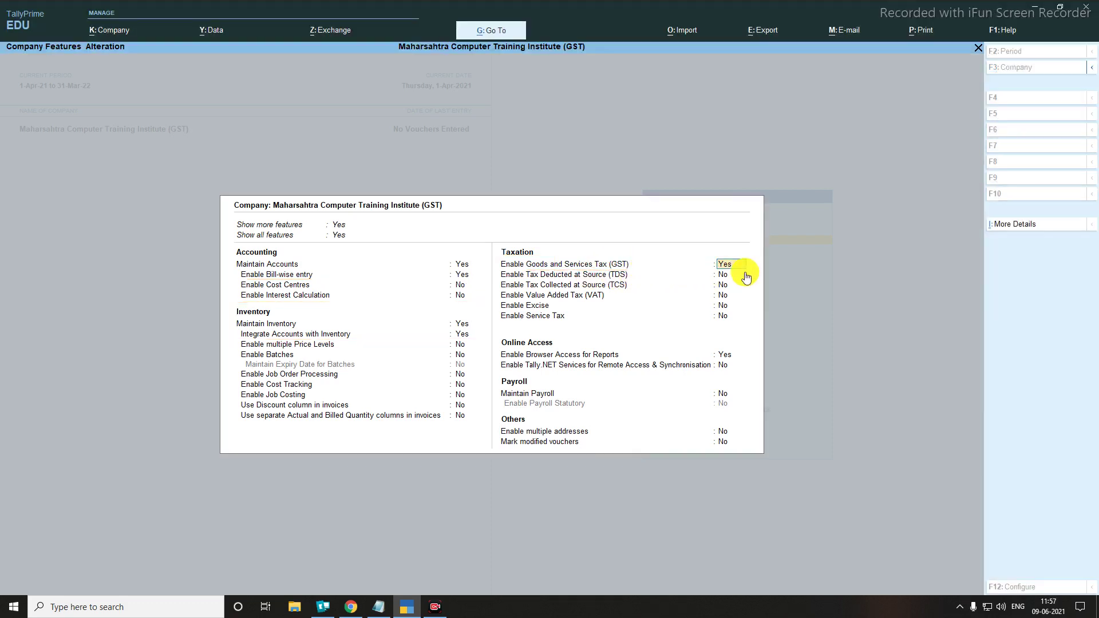
Step: Open the company's GST details through the enabled GST feature and examine the GSTIN/UIN and invoice features
key("Return")
key("Return")
key("Return")
key("Return")
key("Return")
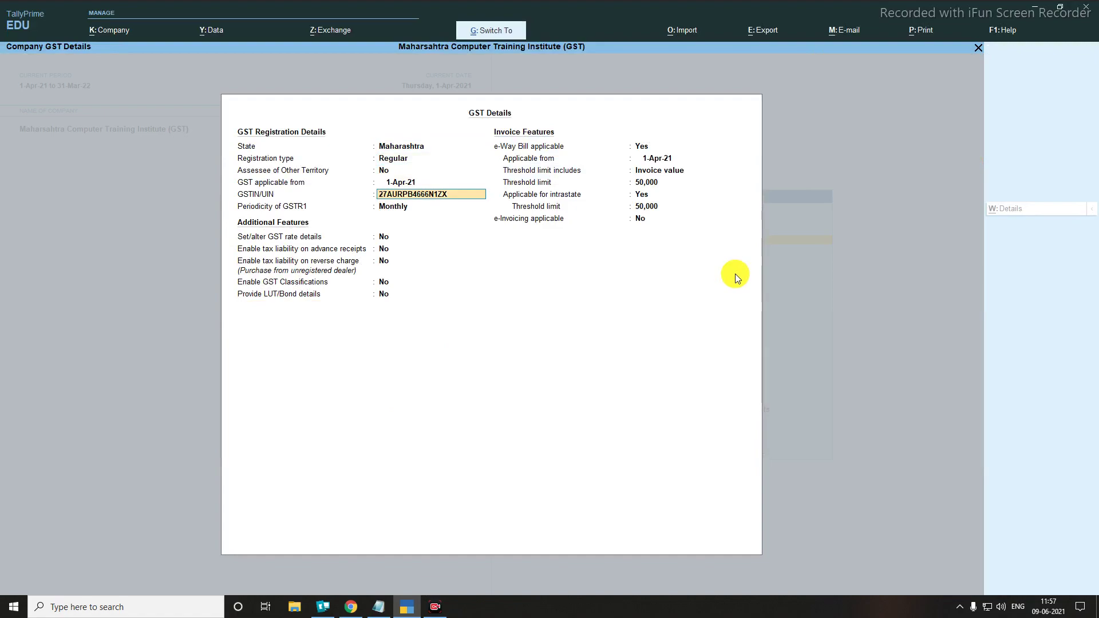
key("ctrl+1")
left_click(500, 248)
left_click_drag(371, 187, 488, 199)
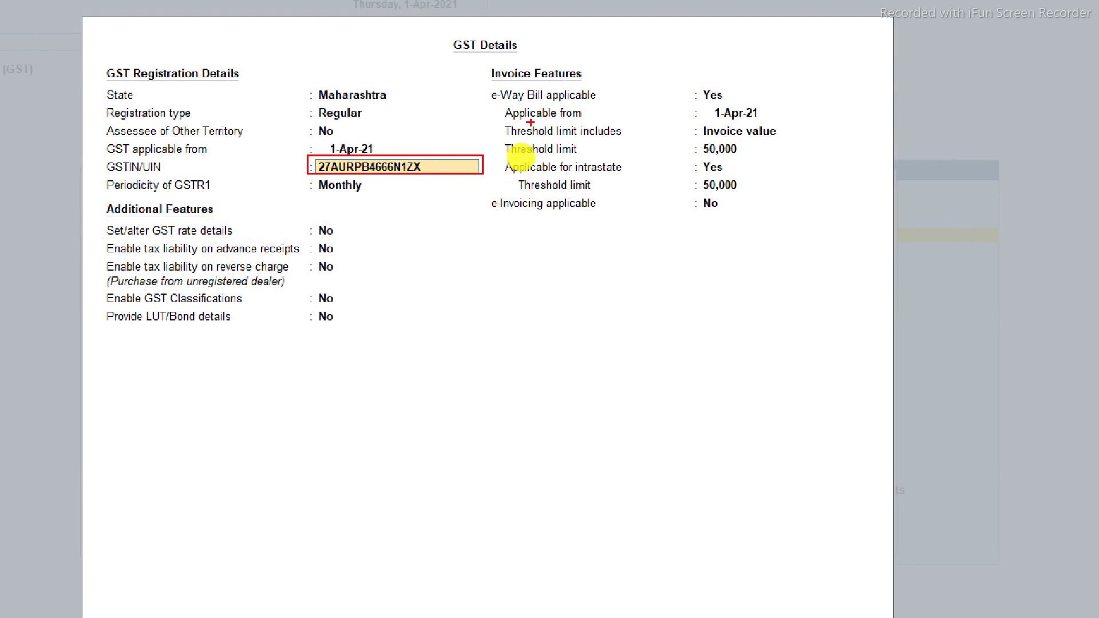
left_click_drag(480, 118, 726, 253)
key("Escape")
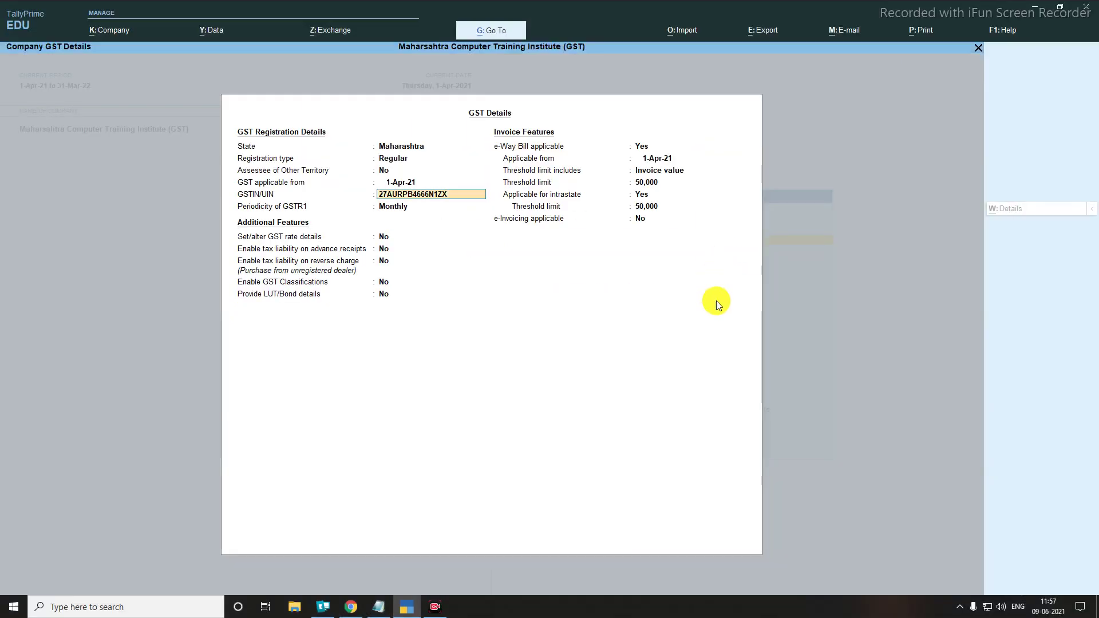
Step: Go through the remaining GST details and taxation features, and accept the company features configuration
key("Return")
key("Return")
key("Return")
key("Return")
key("Return")
key("Return")
key("Return")
key("Return")
key("Return")
key("Return")
key("Return")
key("Return")
key("Return")
key("Return")
key("Return")
key("Return")
key("Return")
key("Return")
key("Return")
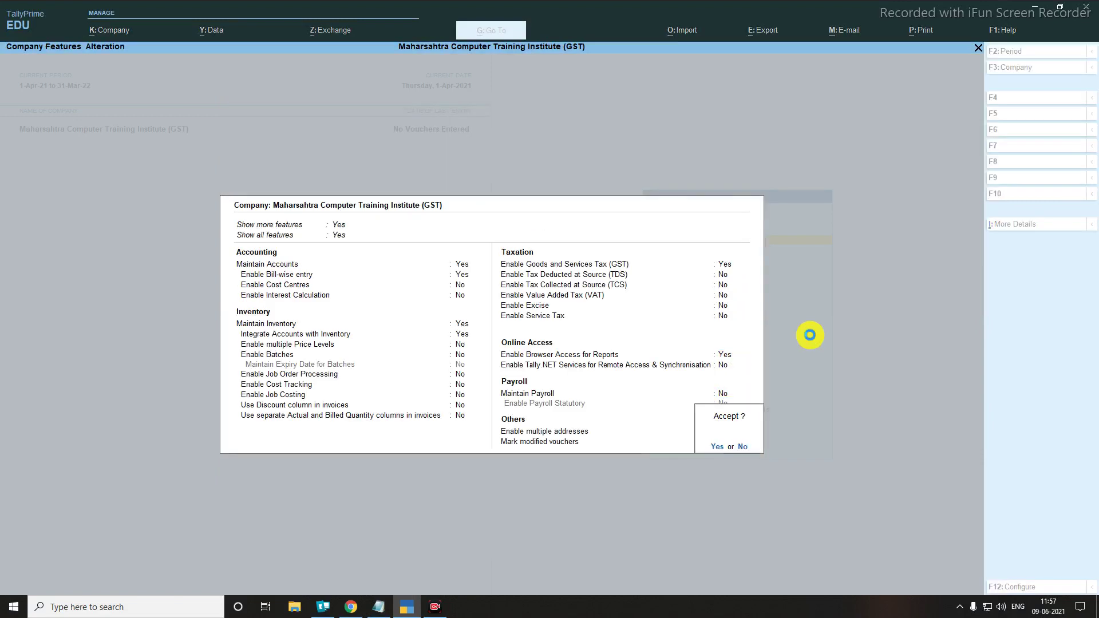
key("Return")
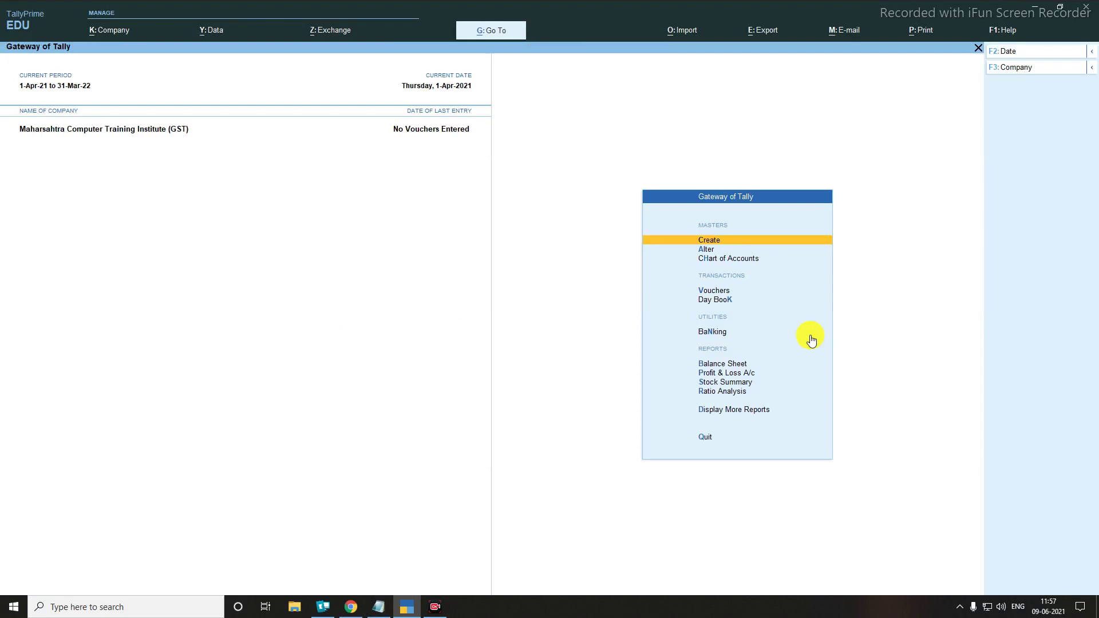
Step: Open the list of ledgers for alteration and examine all the existing ledgers
key("Down")
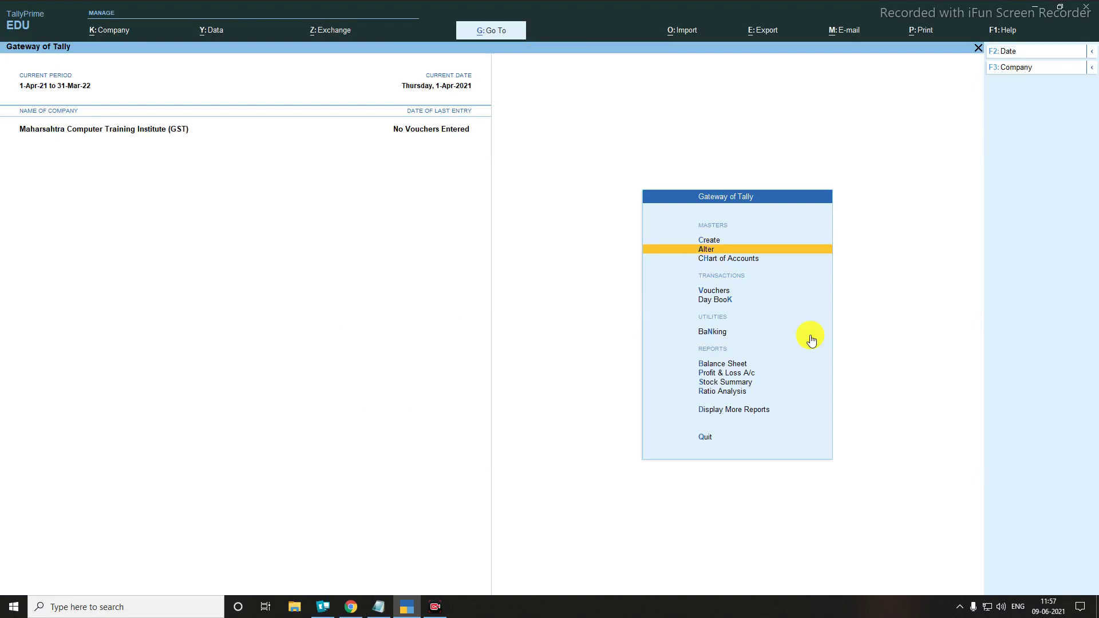
key("Return")
key("Down")
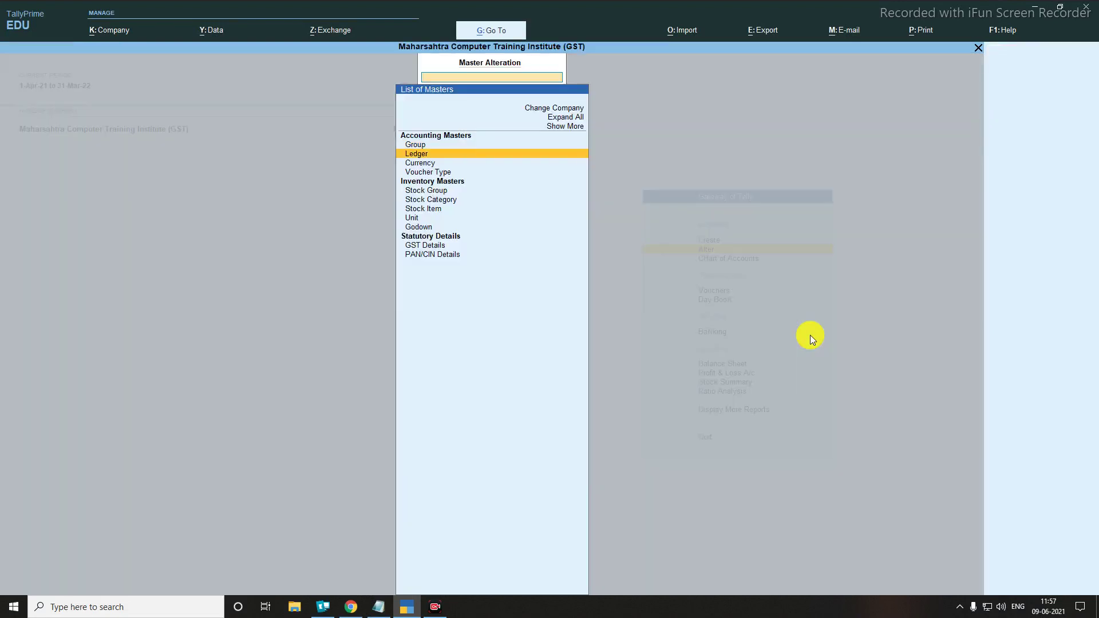
key("Return")
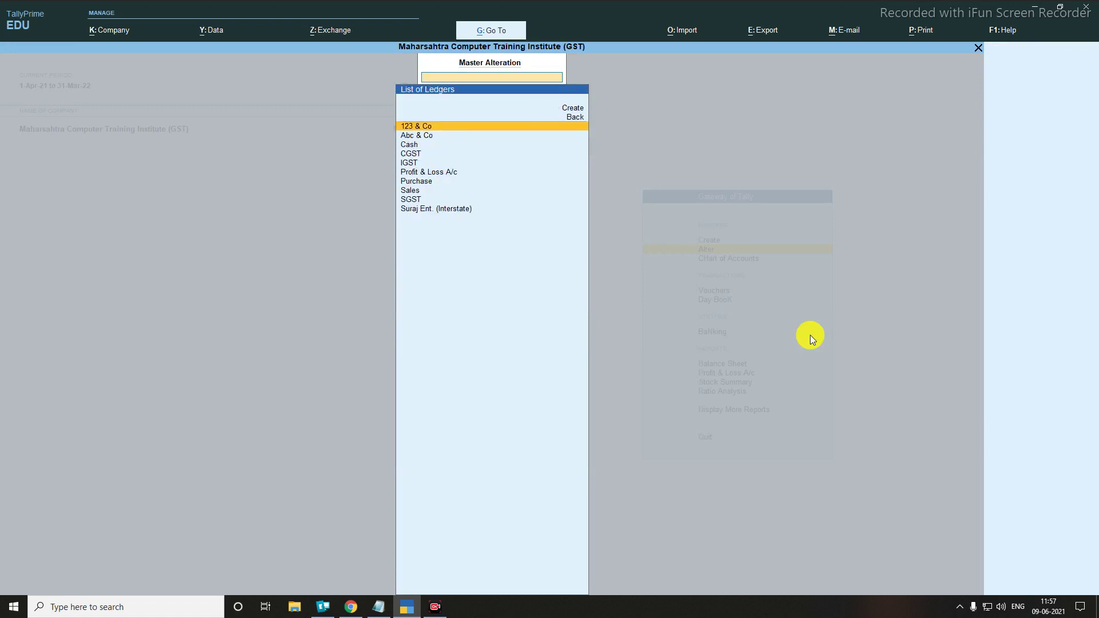
key("Up")
key("Down")
key("Down")
key("Down")
key("Up")
key("Up")
key("Down")
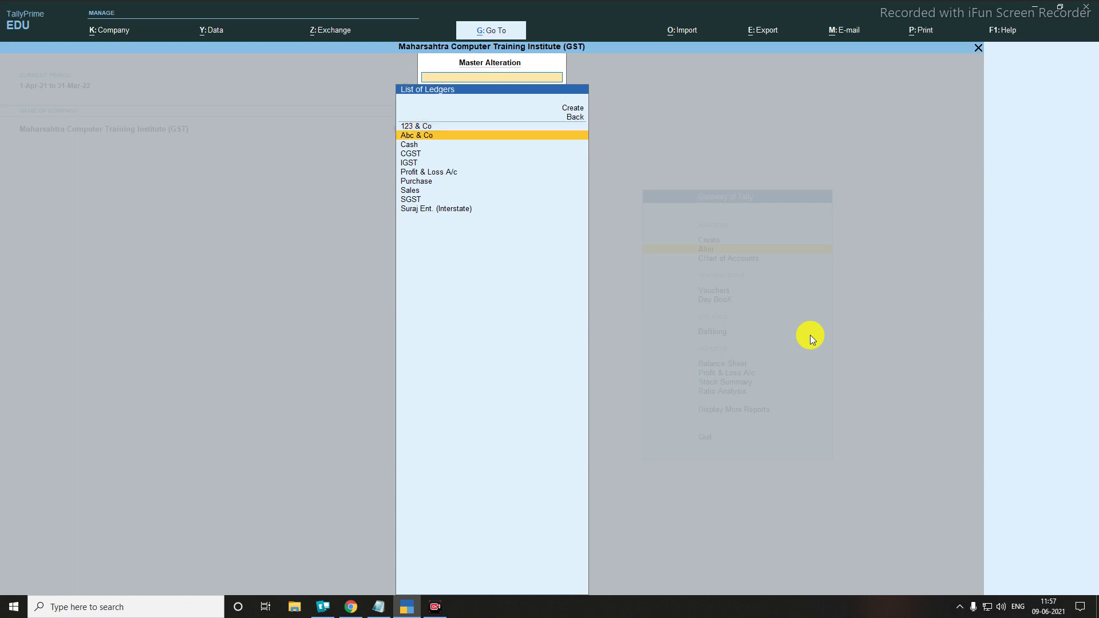
key("Down")
key("Down")
key("Down")
key("Down")
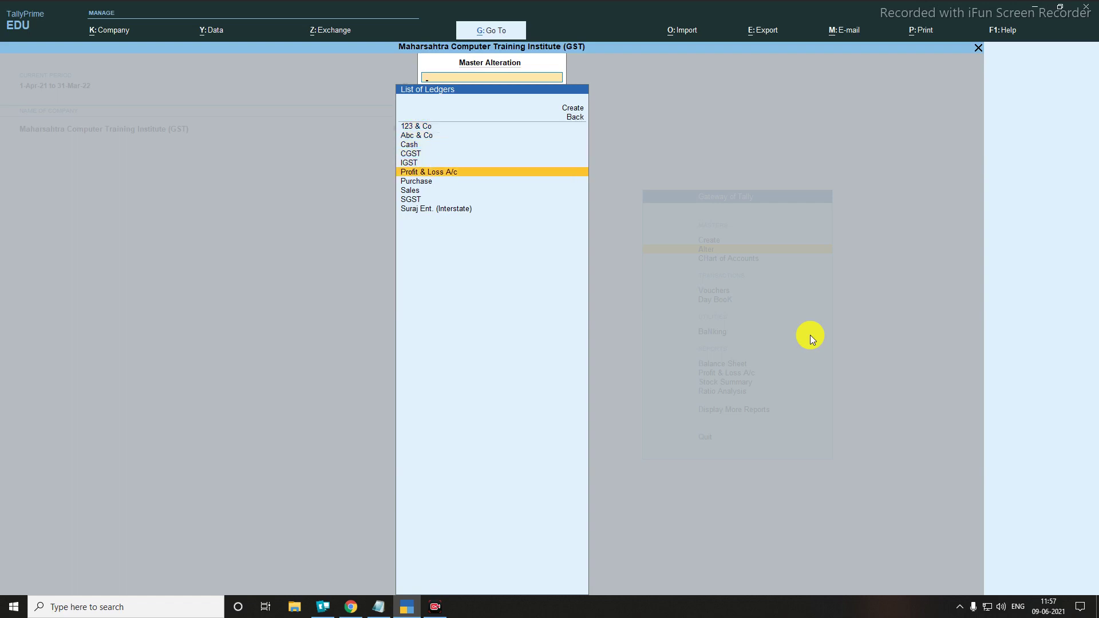
key("Down")
key("Down")
key("Down")
key("Down")
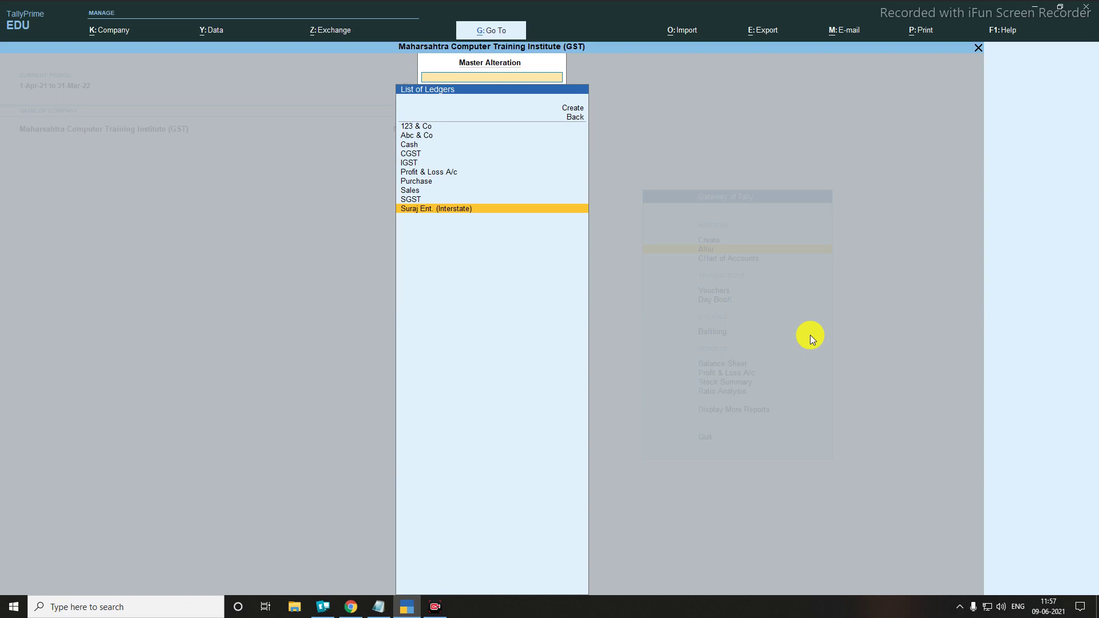
key("Up")
key("Up")
key("Up")
key("Up")
key("Up")
key("Up")
key("Up")
key("Up")
key("Up")
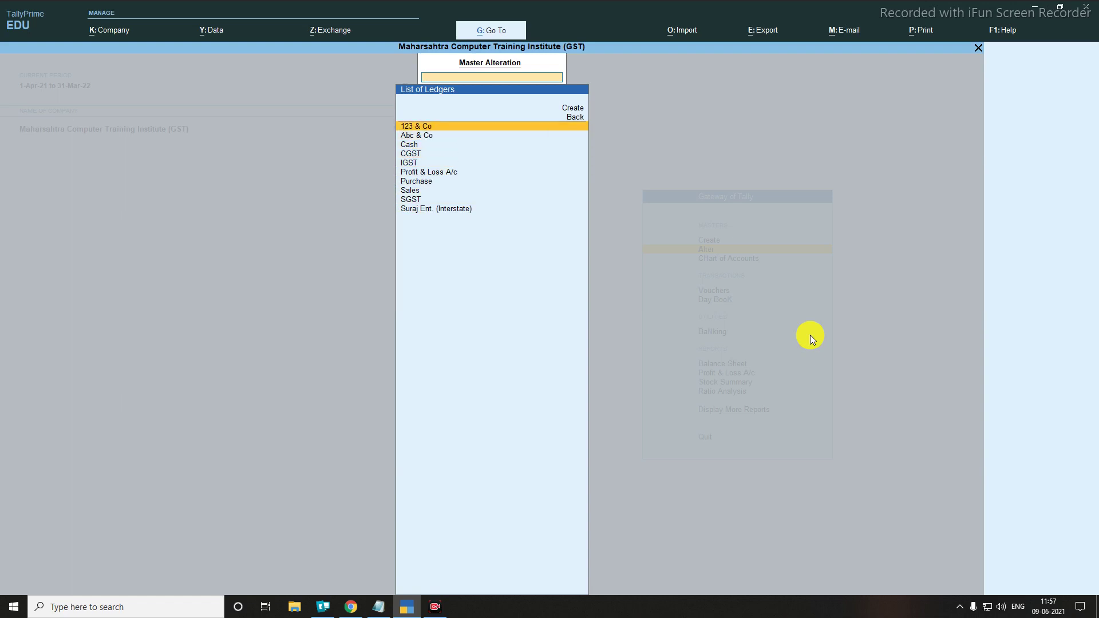
Step: Go through the ledger list again, examining the party, CGST, IGST, SGST, purchase and sales ledgers
key("Down")
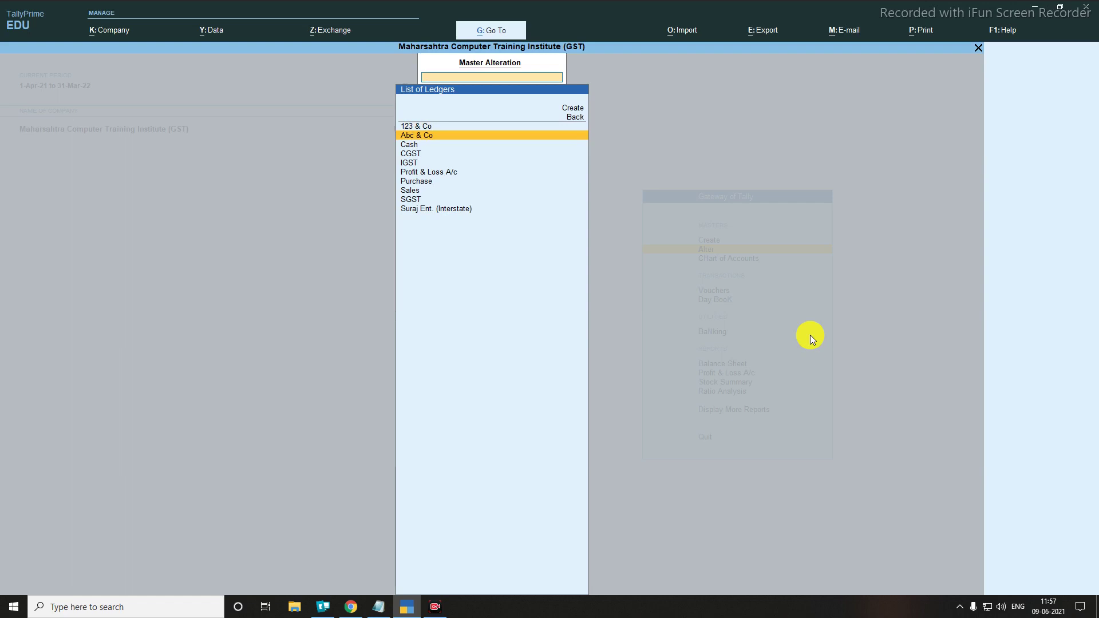
key("Down")
key("Down")
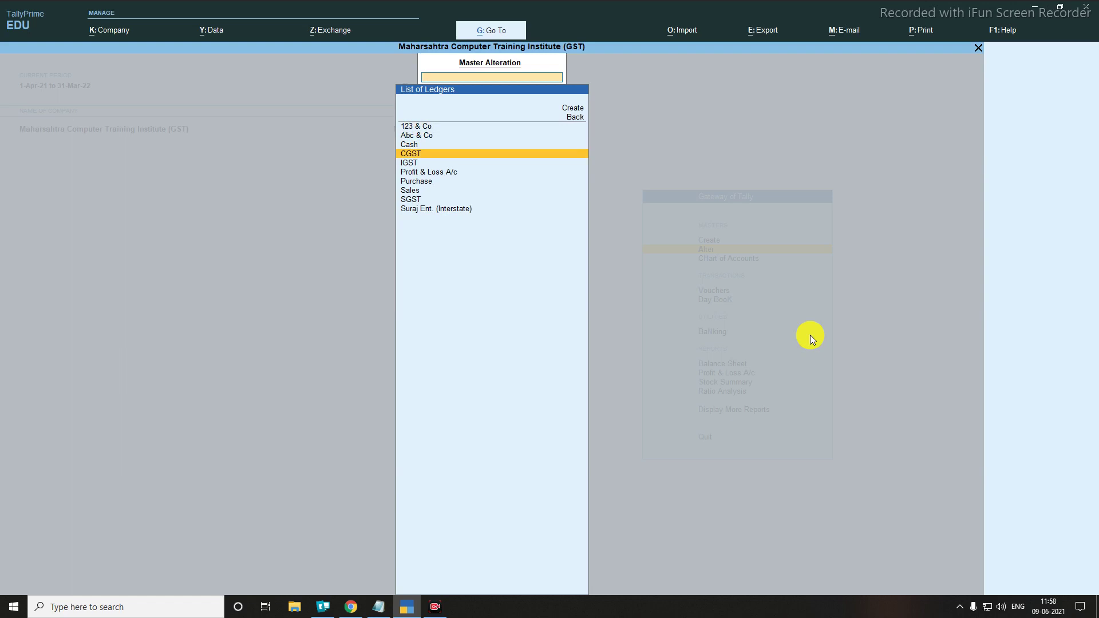
key("Down")
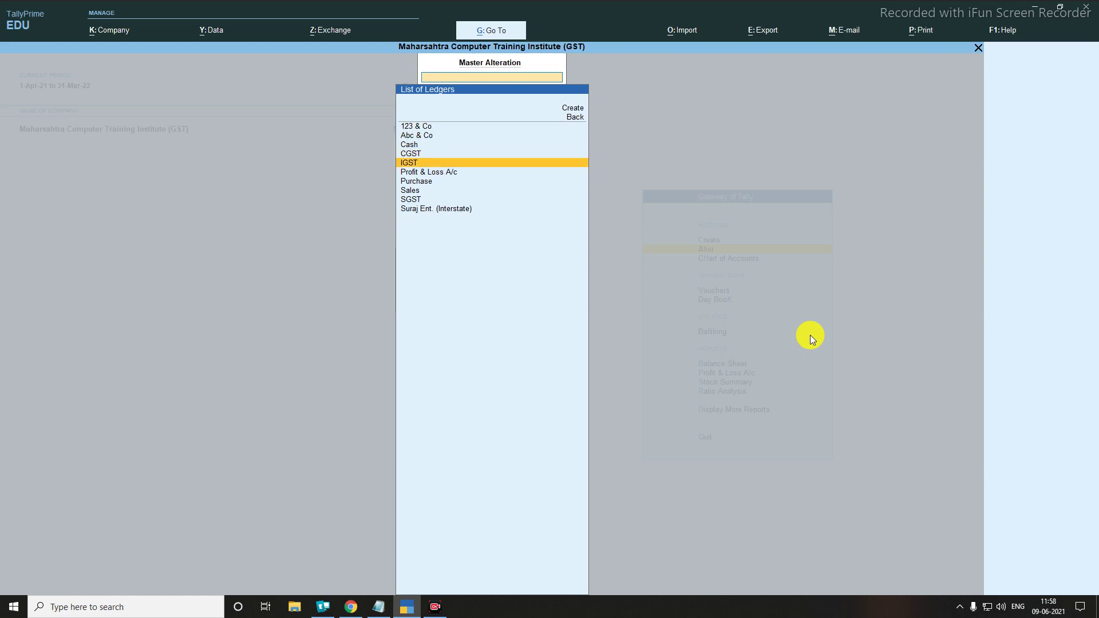
key("Down")
key("Down")
key("Down")
key("Down")
key("Up")
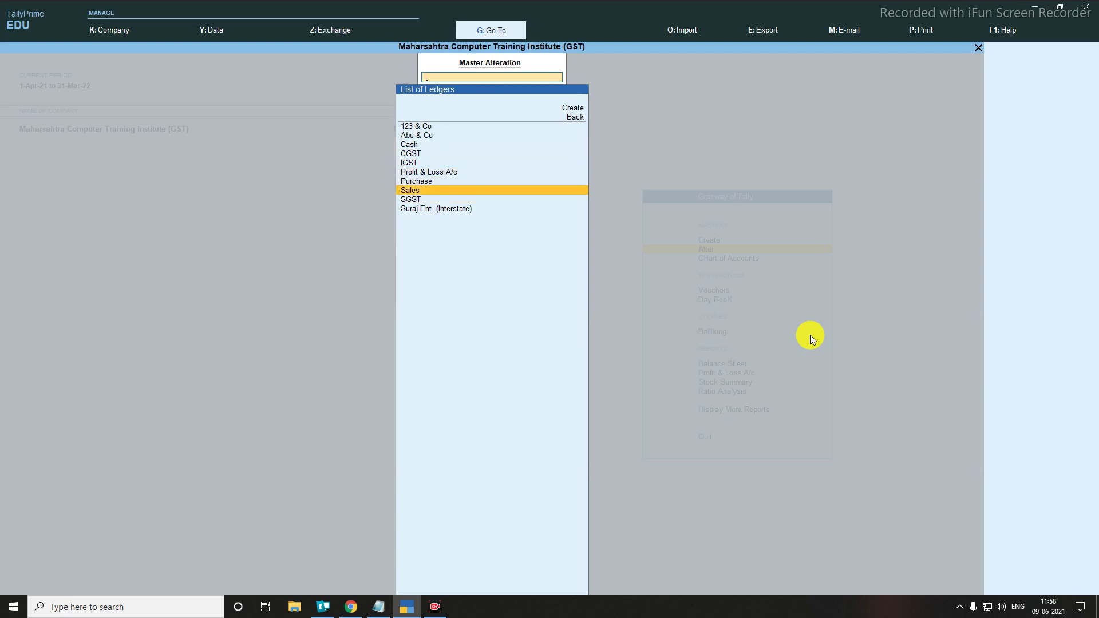
key("Up")
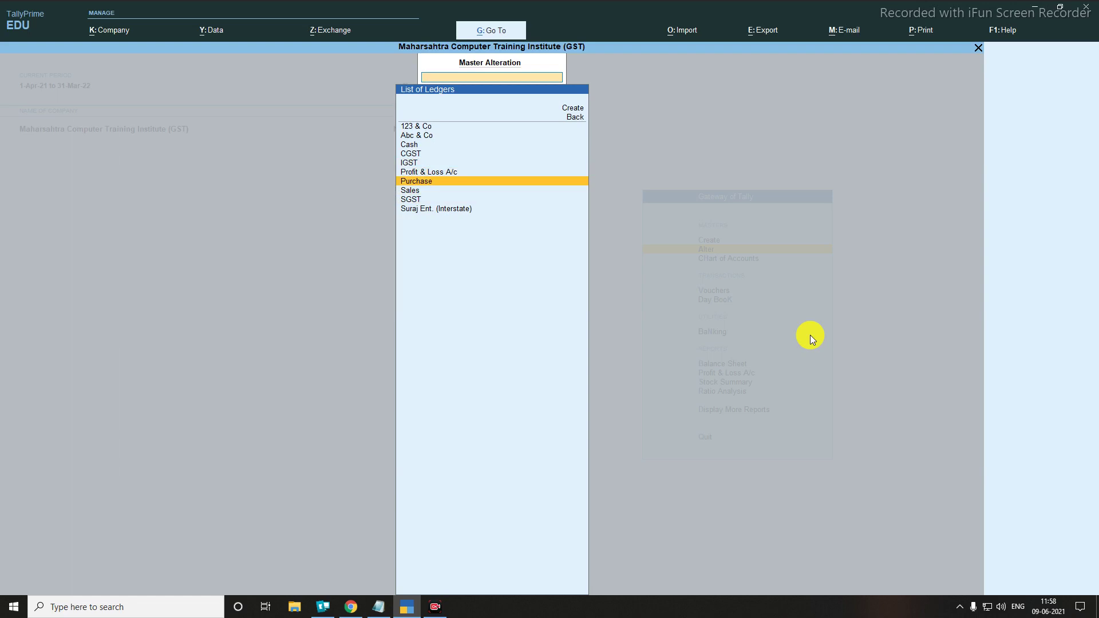
key("Up")
key("Up")
key("Up")
key("Up")
key("Up")
key("Up")
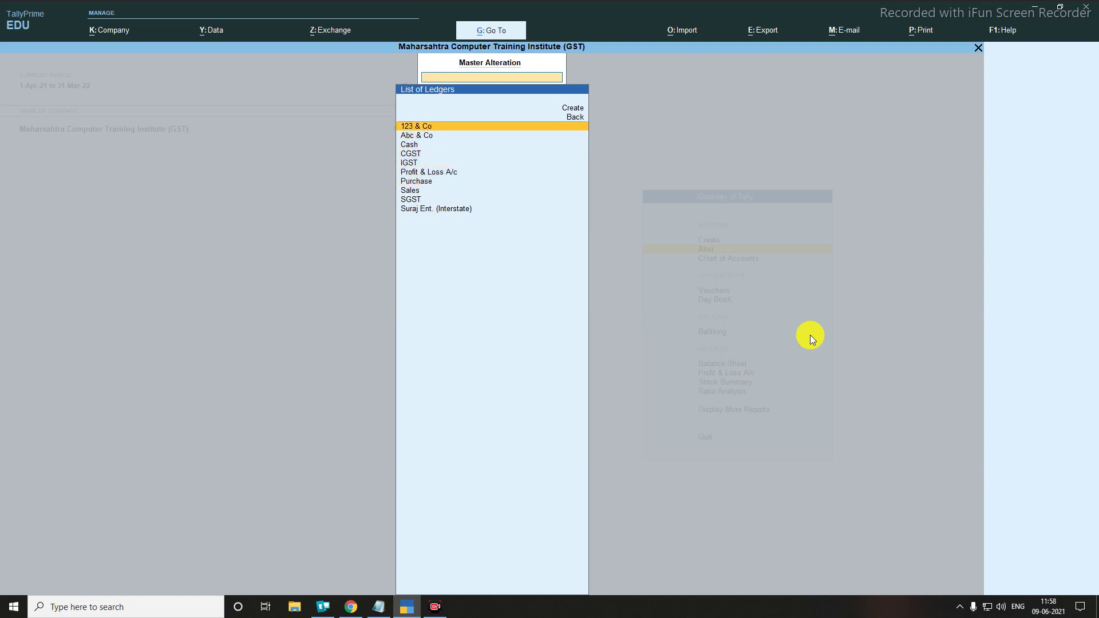
key("Down")
key("Down")
key("Down")
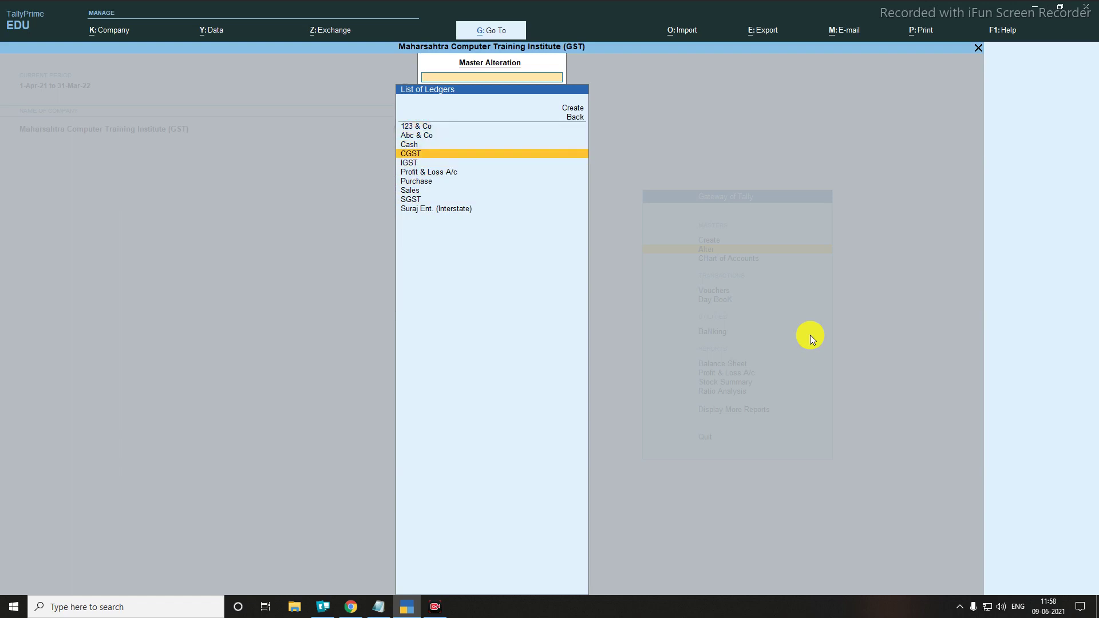
key("Down")
key("Down")
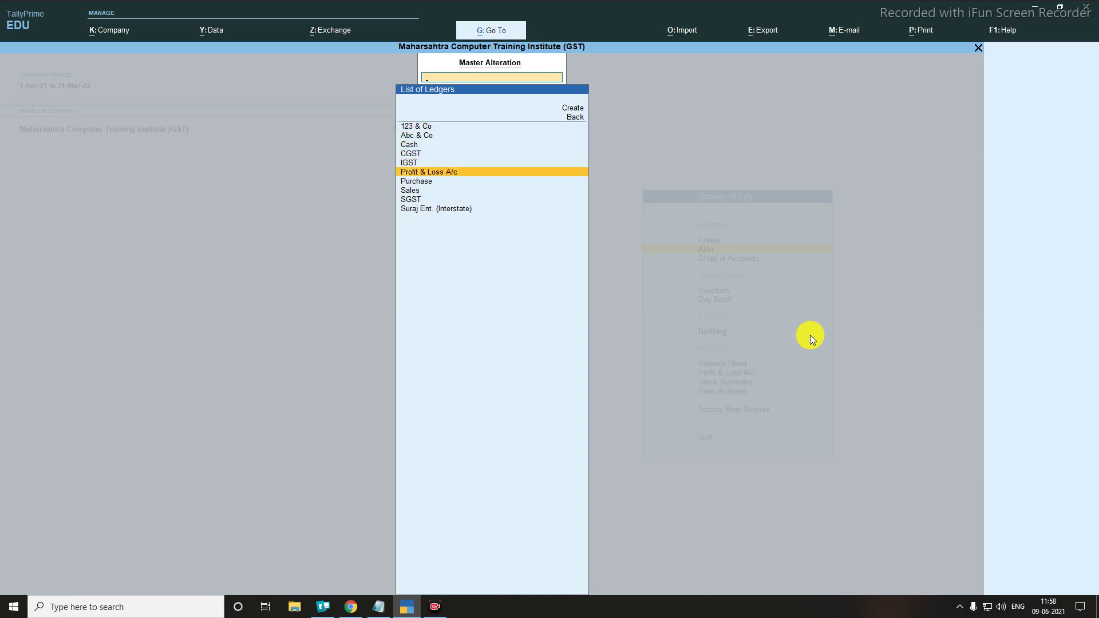
key("Down")
key("Down")
key("Down")
key("Down")
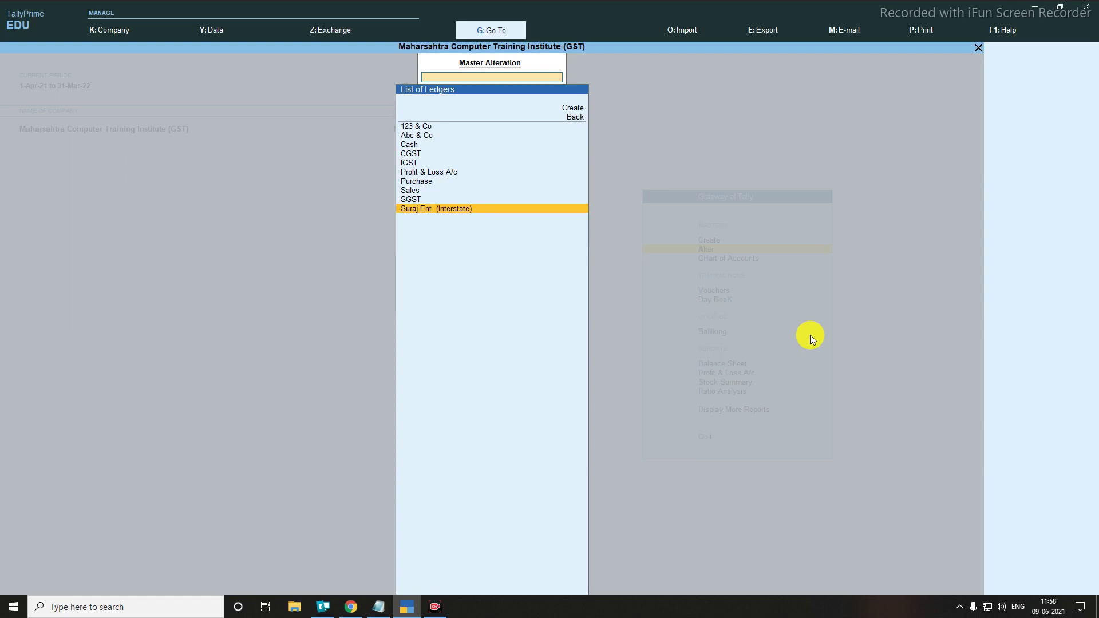
key("Up")
key("Up")
key("Up")
key("Up")
key("Up")
key("Up")
key("Up")
key("Up")
key("Up")
key("Up")
key("Up")
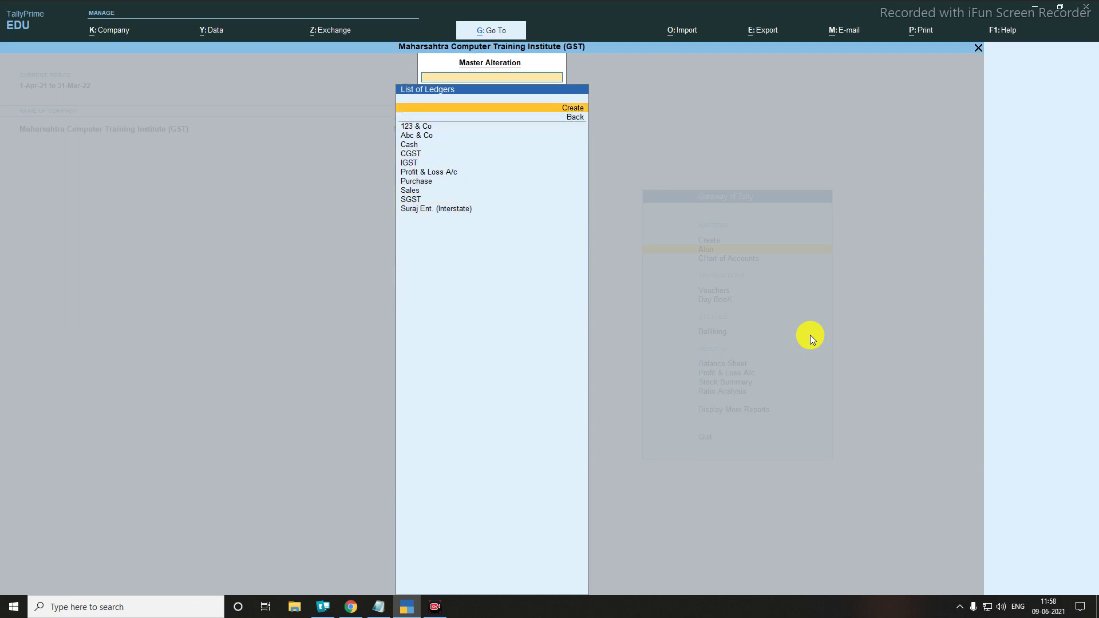
Step: Create a ledger named Round Off under the Indirect Expenses group
key("Return")
type("Rou")
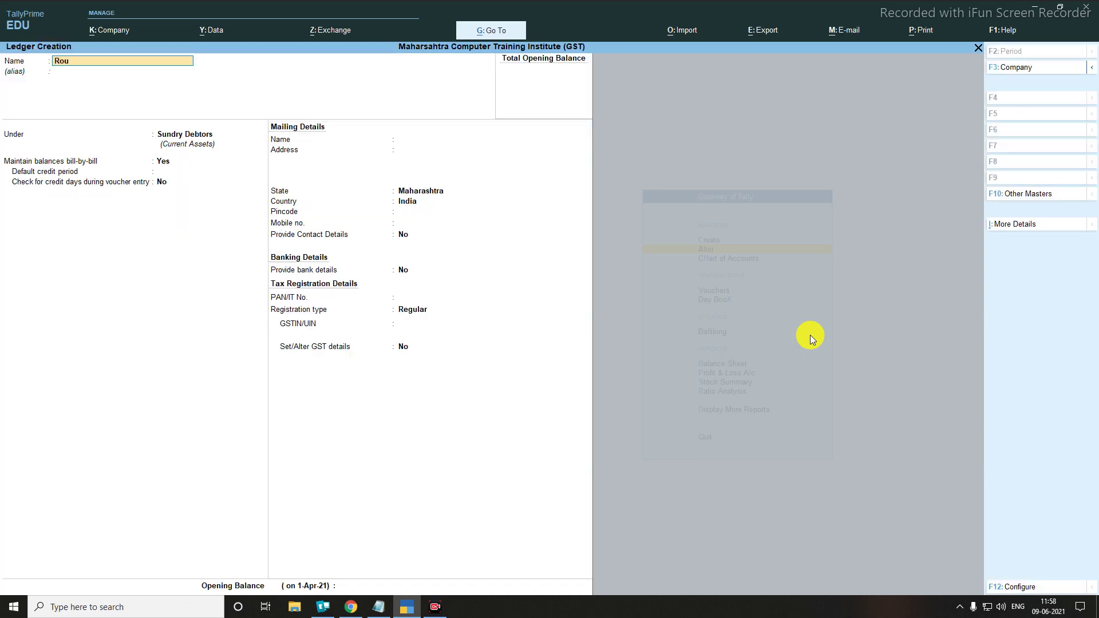
type("nd off")
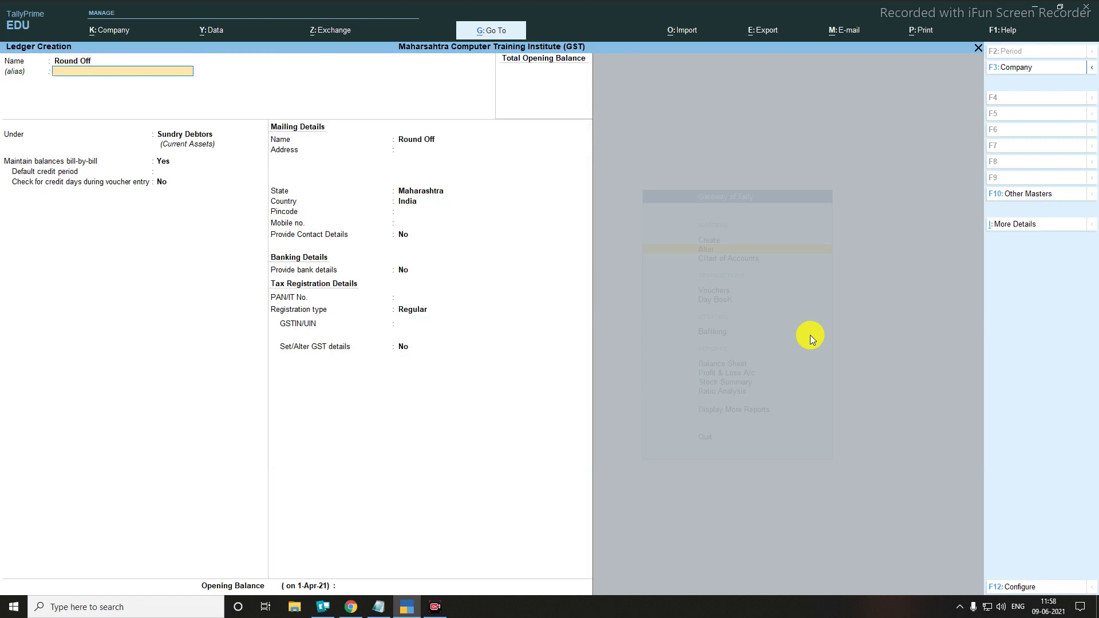
key("Return")
type("Indirect Expenses")
key("Return")
key("Return")
key("Return")
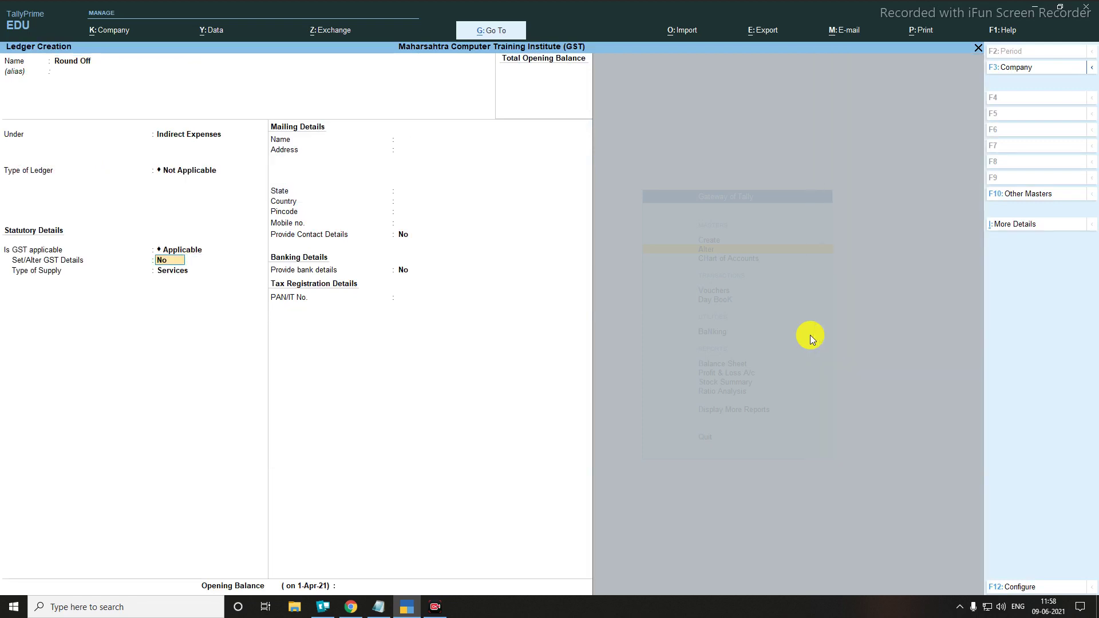
Step: Set GST applicability of the Round Off ledger to Not Applicable, save the ledger and return to the list of masters
key("BackSpace")
key("Down")
key("Return")
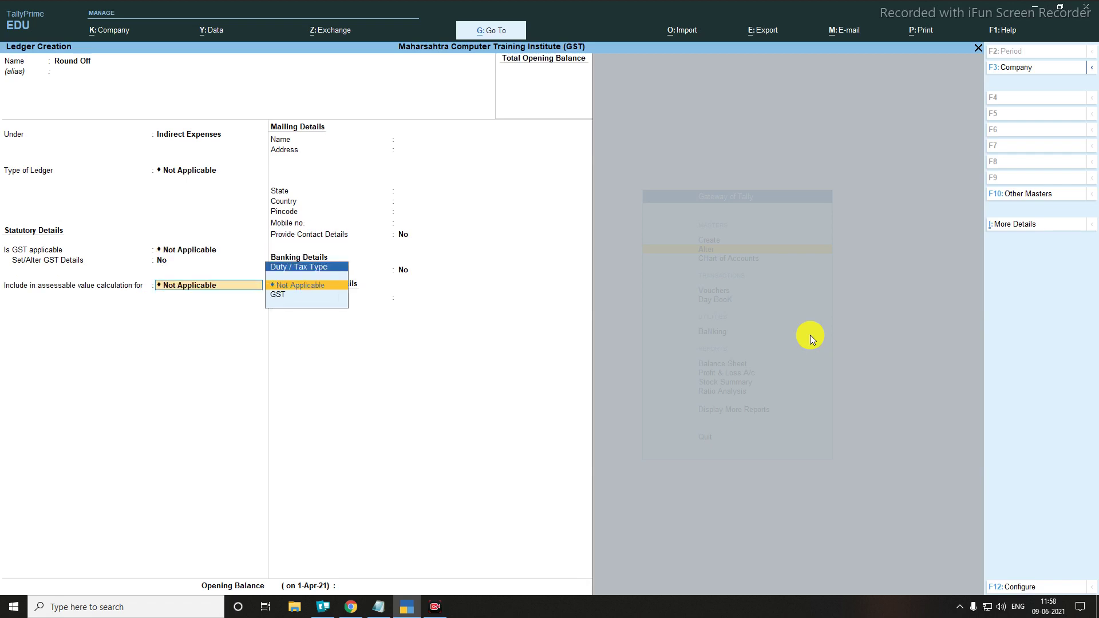
key("Return")
key("Return")
key("Return")
key("Return")
key("Escape")
key("Return")
key("Escape")
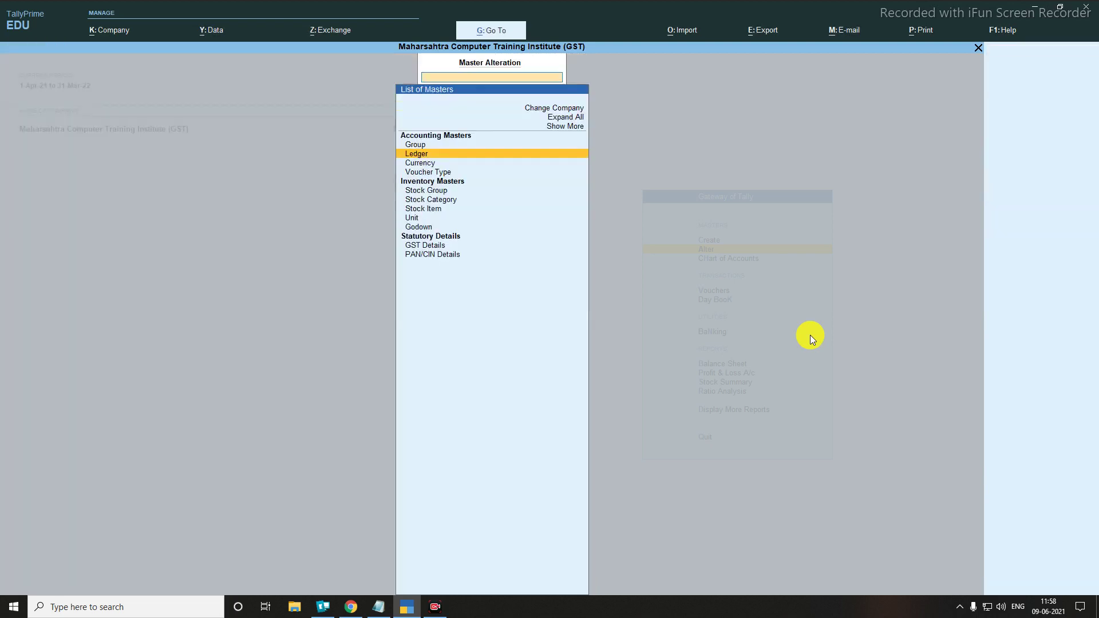
key("Escape")
key("Down")
key("Down")
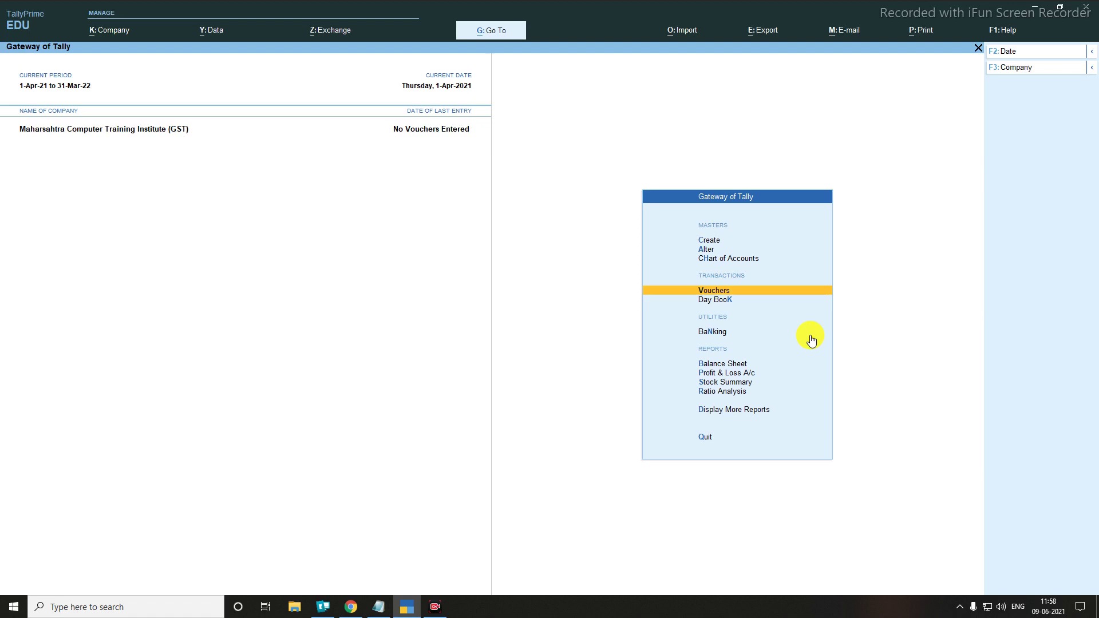
key("Return")
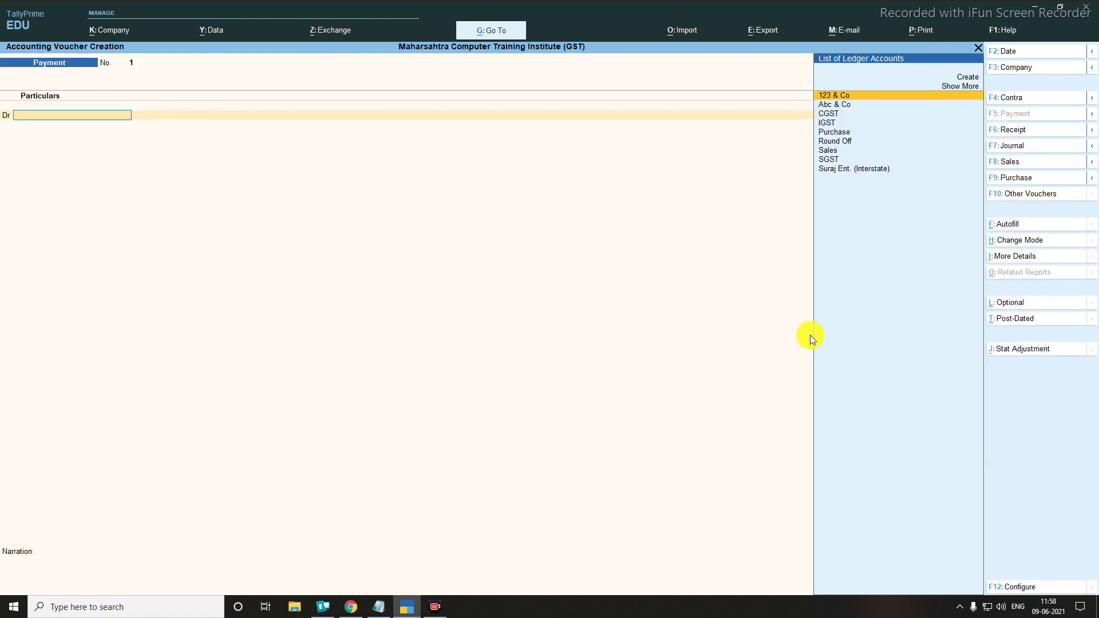
key("Escape")
key("y")
Step: Open the stock item Logitech Keybaord for alteration
key("Up")
key("Up")
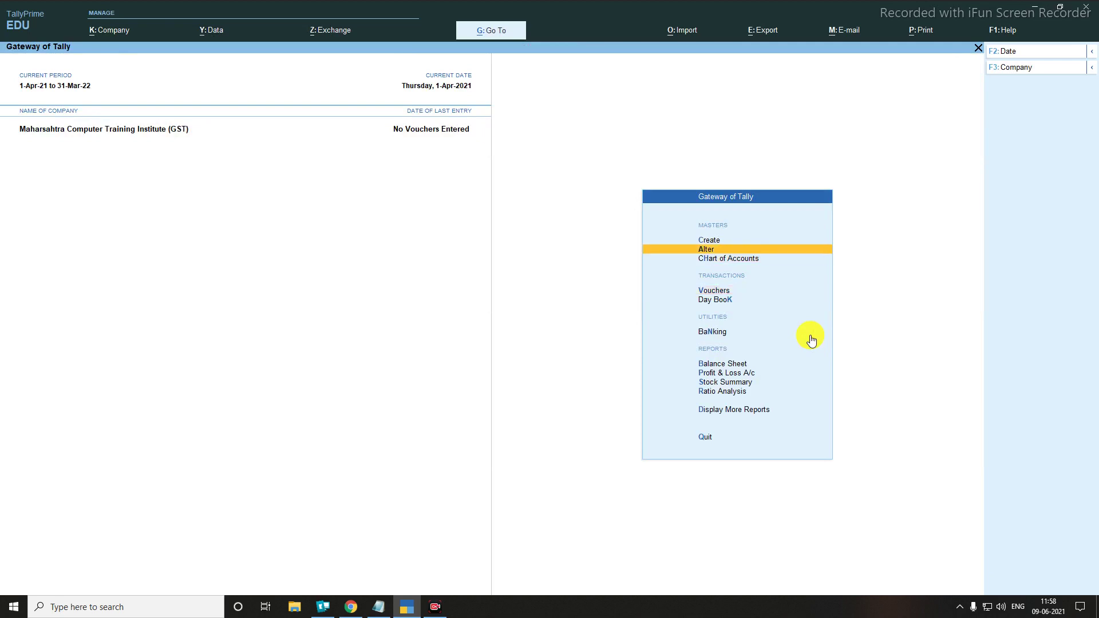
key("Return")
key("Down")
key("Down")
key("Down")
key("Down")
key("Down")
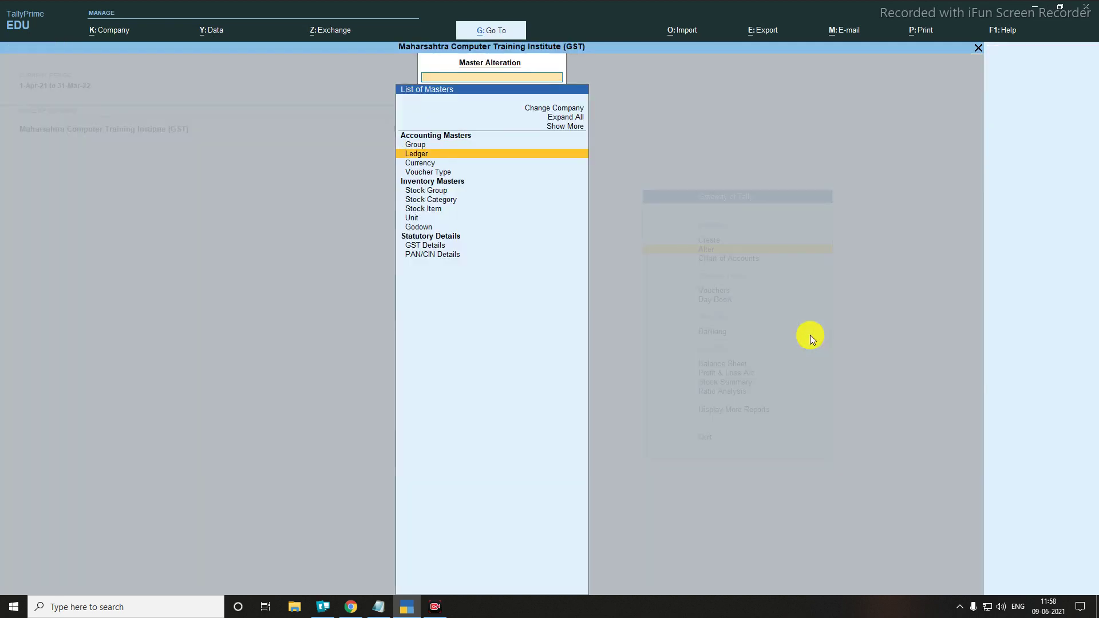
key("Down")
key("Return")
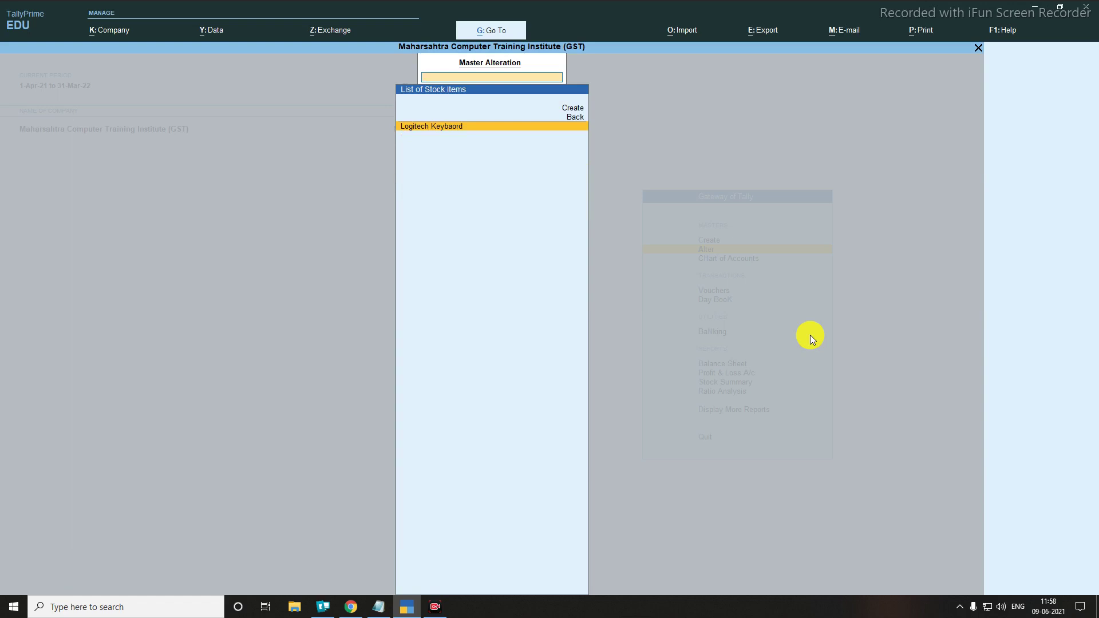
key("Return")
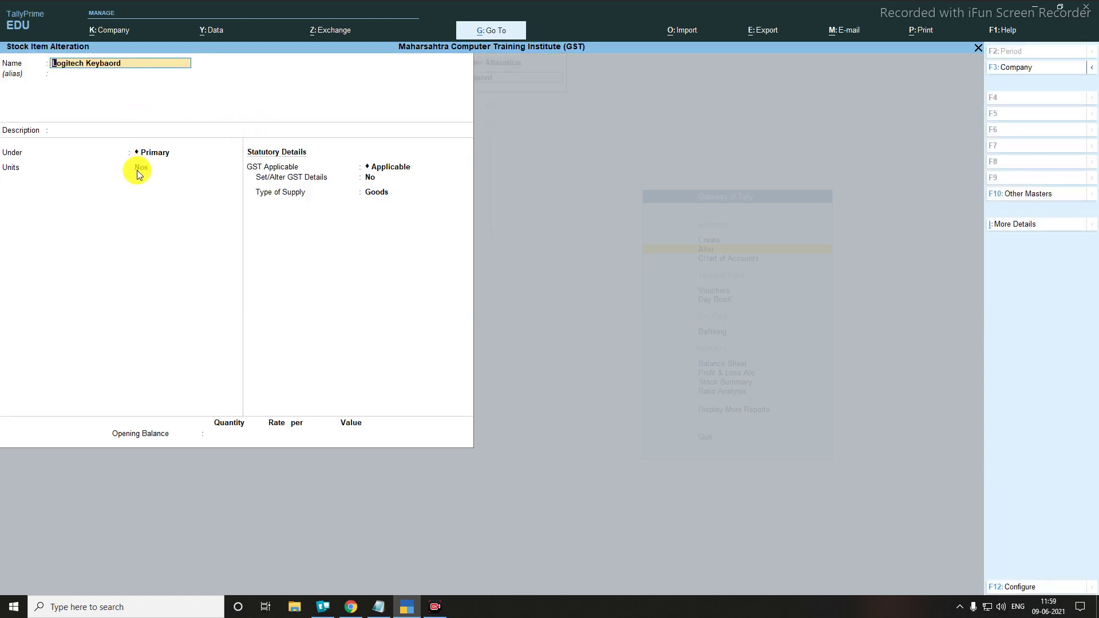
Step: Go through the stock item's group, units and GST applicability, and open its GST details
key("Return")
key("Return")
key("Return")
key("Return")
key("Return")
key("Return")
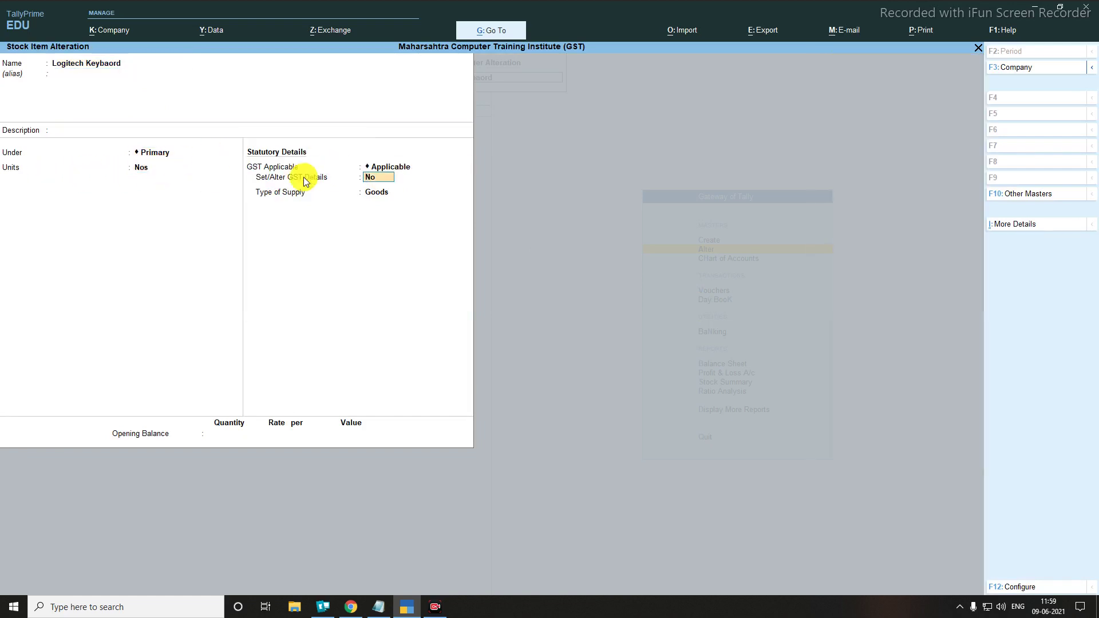
key("y")
key("Return")
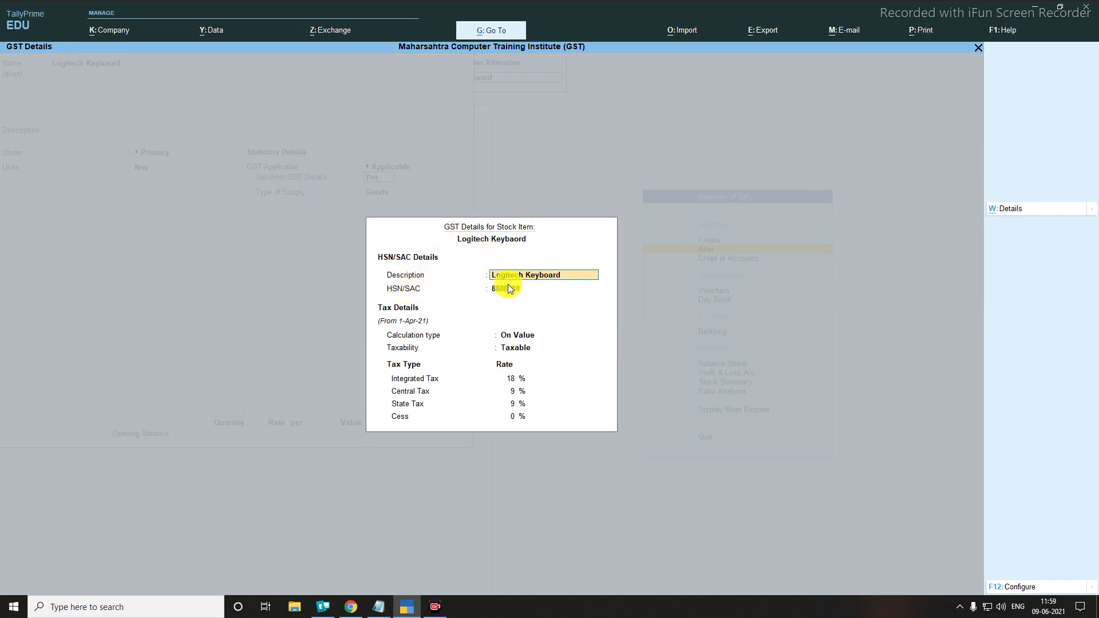
Step: Examine the stock item's HSN/SAC code, calculation type, taxability and tax rates, and accept the stock item
key("Return")
key("Return")
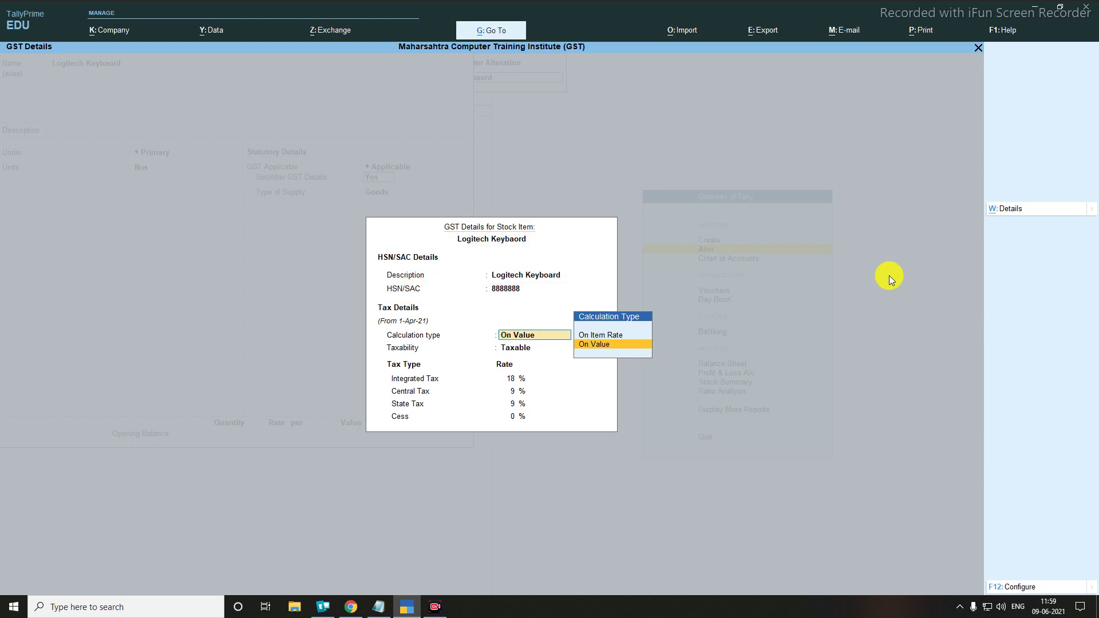
key("Return")
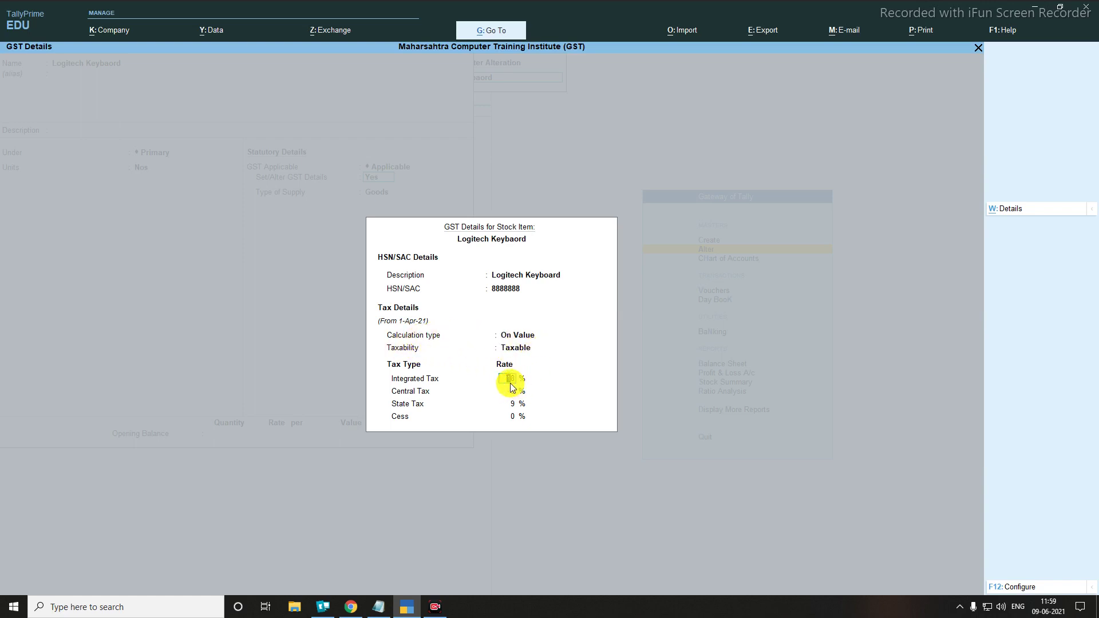
key("Return")
key("Return")
key("Return")
key("Return")
key("Return")
key("Return")
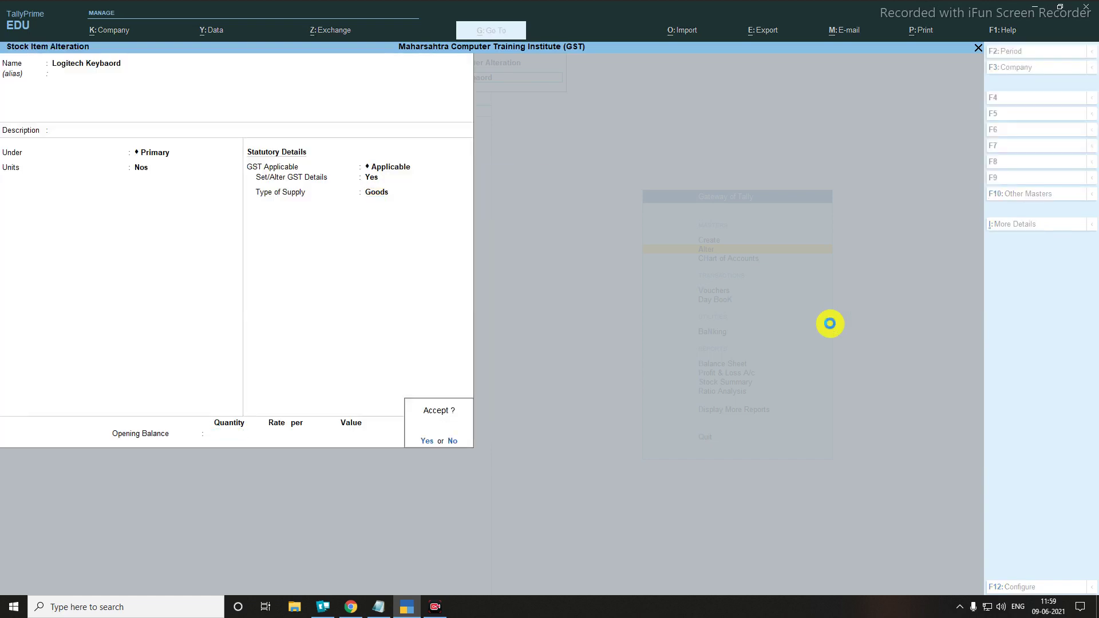
key("Return")
Step: Return to the gateway and start a new purchase voucher
key("Escape")
key("Down")
key("Down")
key("Return")
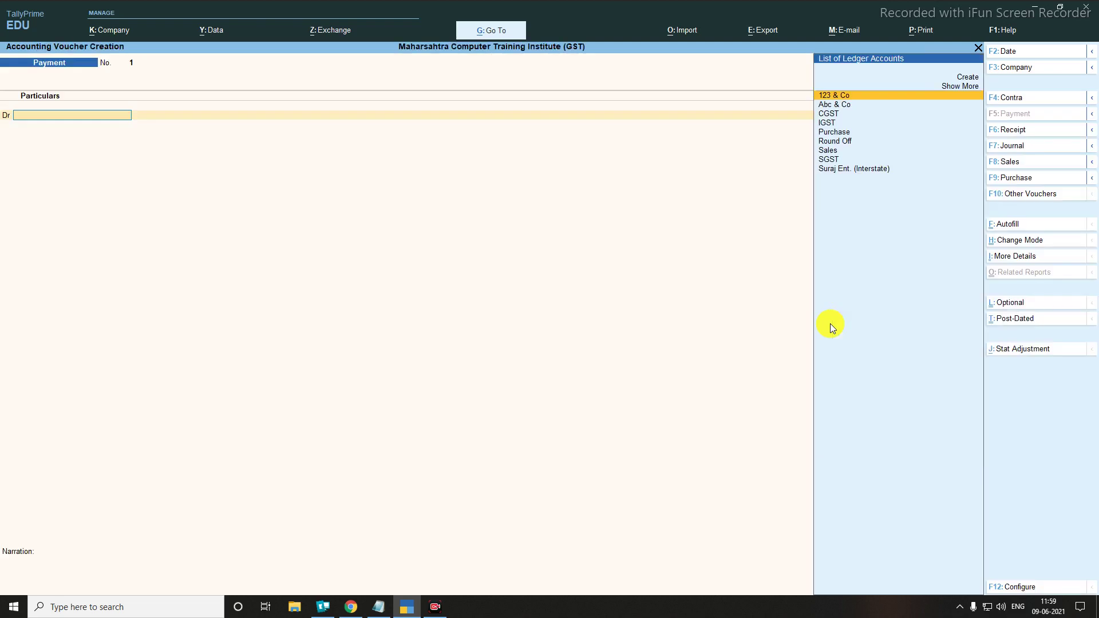
left_click(1002, 181)
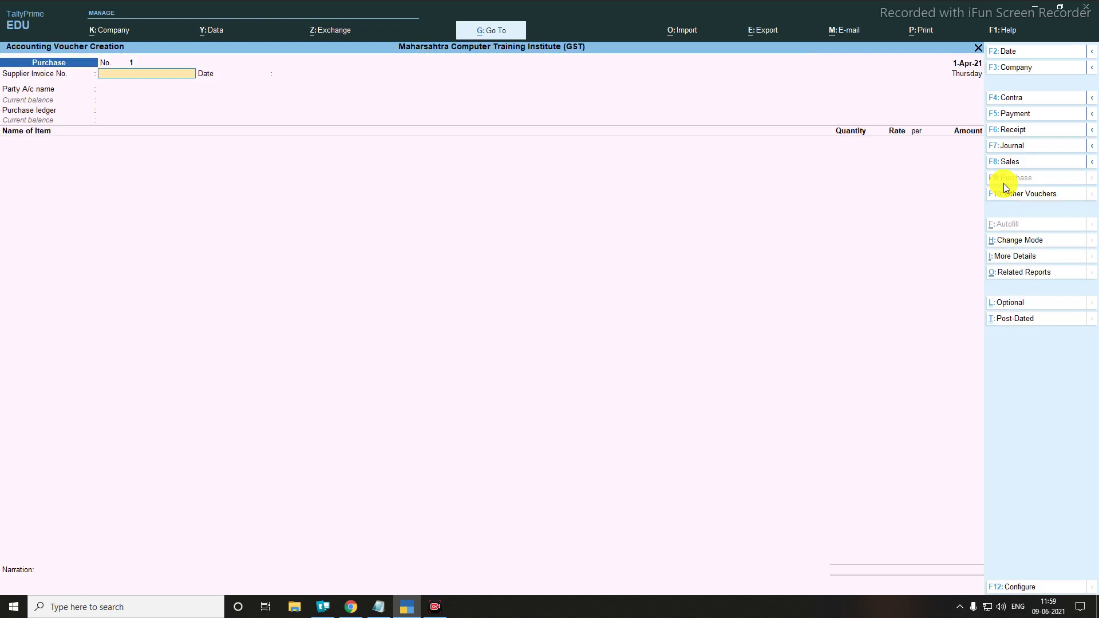
Step: Set the supplier invoice number to 1000 and accept 1-Apr-21 as the invoice date
type("100")
key("BackSpace")
key("BackSpace")
type("000")
key("Return")
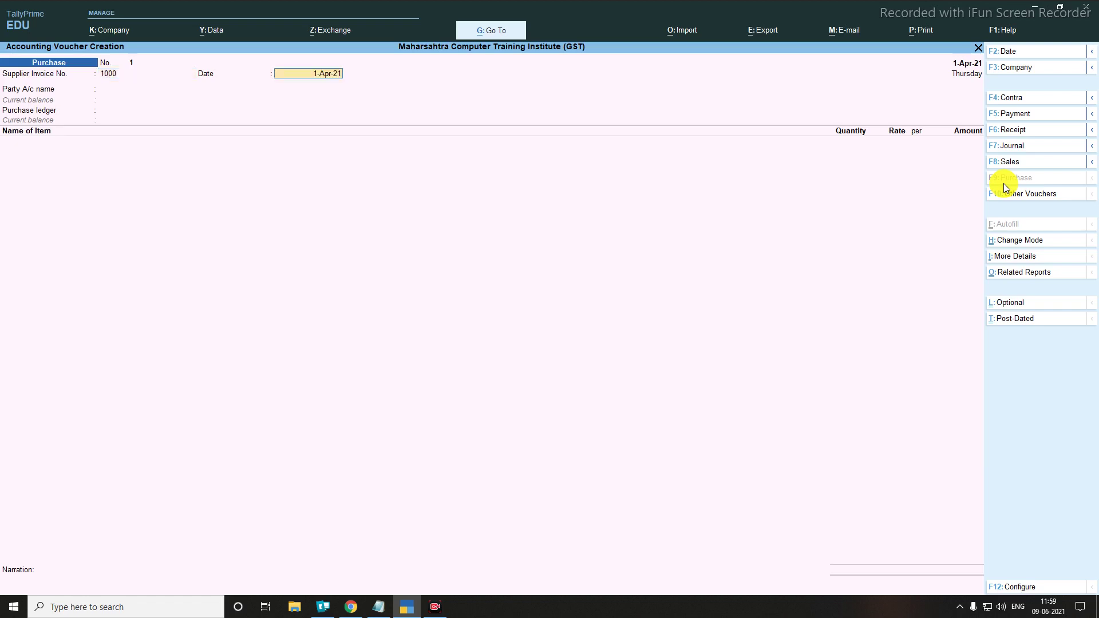
key("Return")
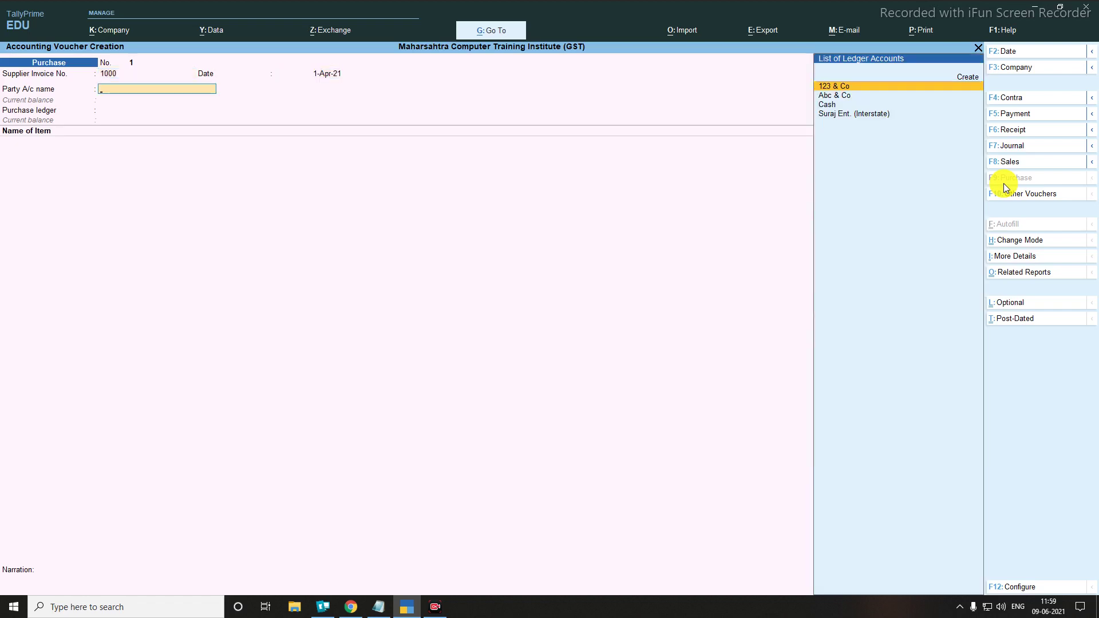
Step: Choose Abc & Co as the party account and open its ledger for alteration from the voucher
key("Down")
key("Down")
key("Up")
key("Up")
key("Down")
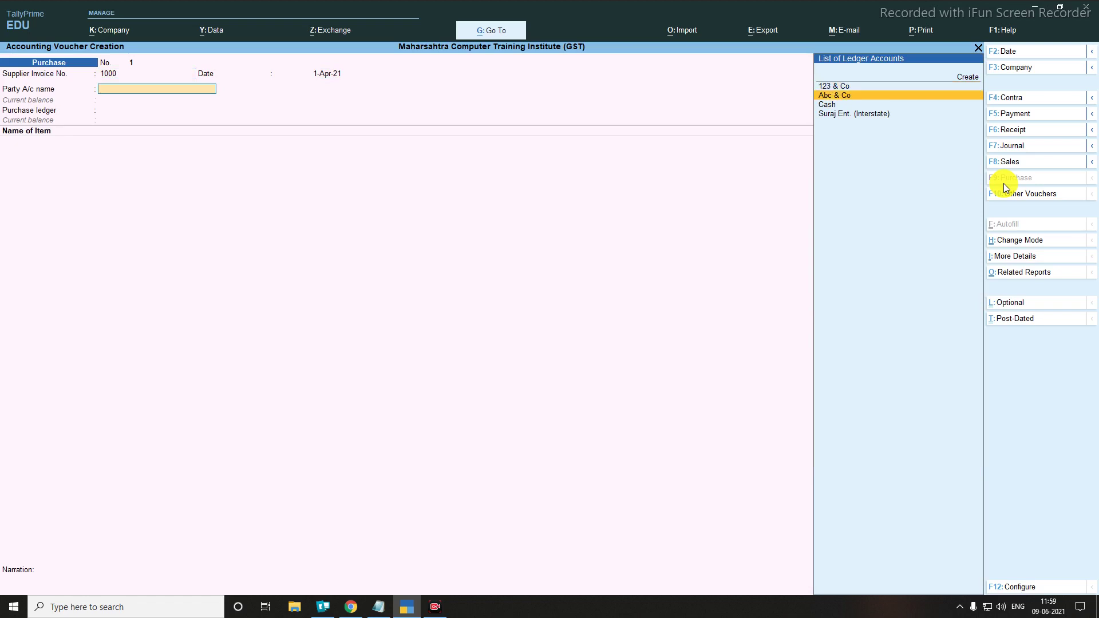
key("Return")
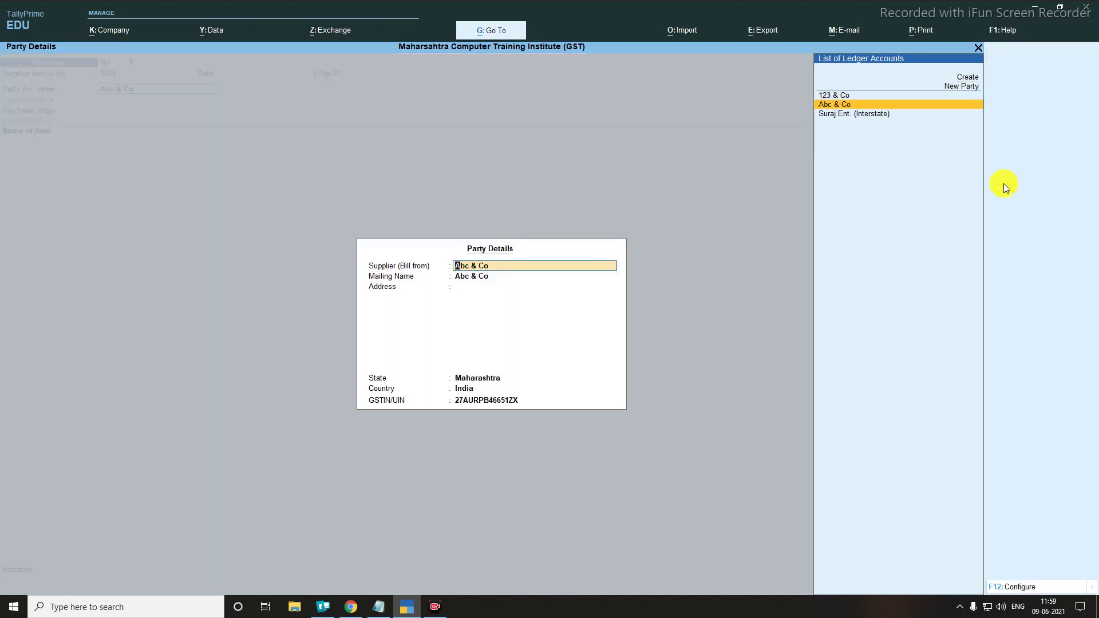
key("Escape")
key("ctrl+Return")
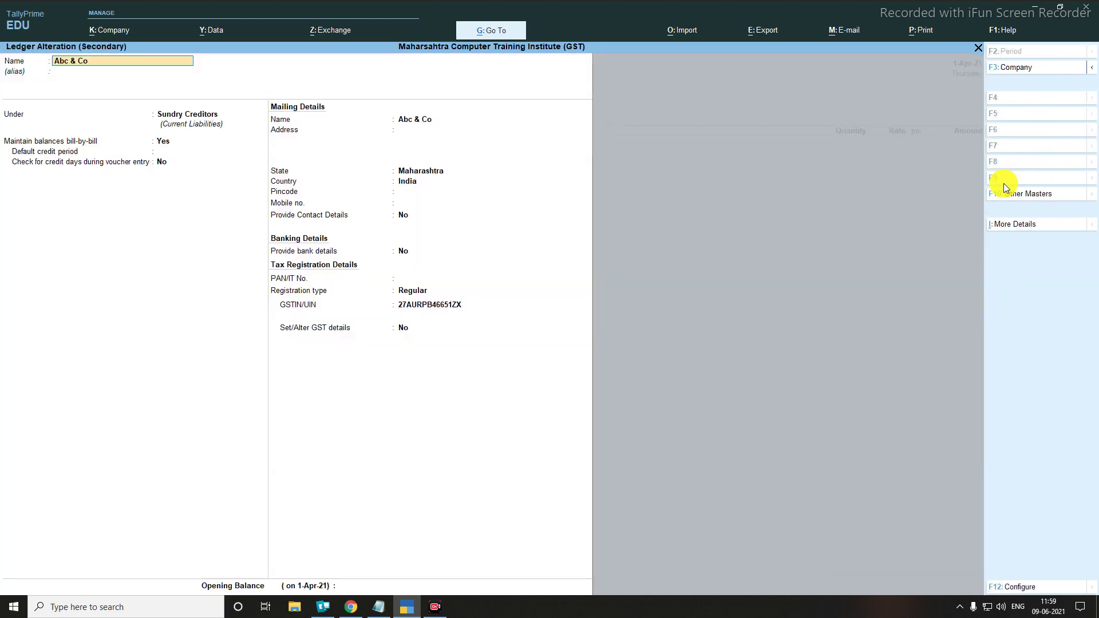
Step: Examine the Abc & Co ledger's name, group, state, country and GST registration fields, marking each with a red rectangle
key("Return")
key("Return")
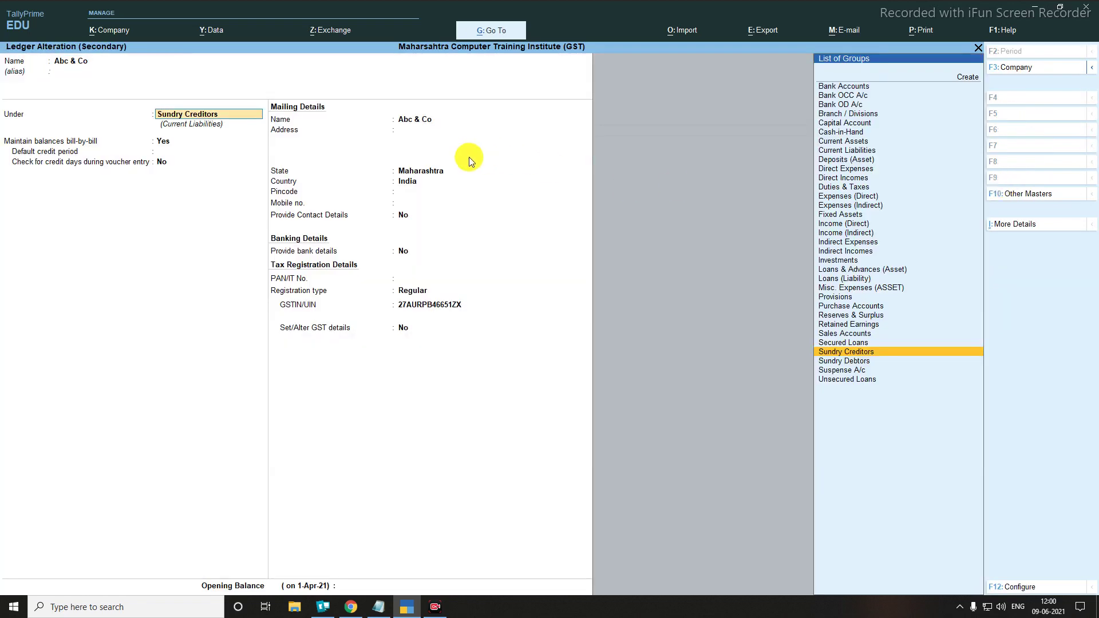
key("ctrl+2")
left_click_drag(36, 51, 245, 129)
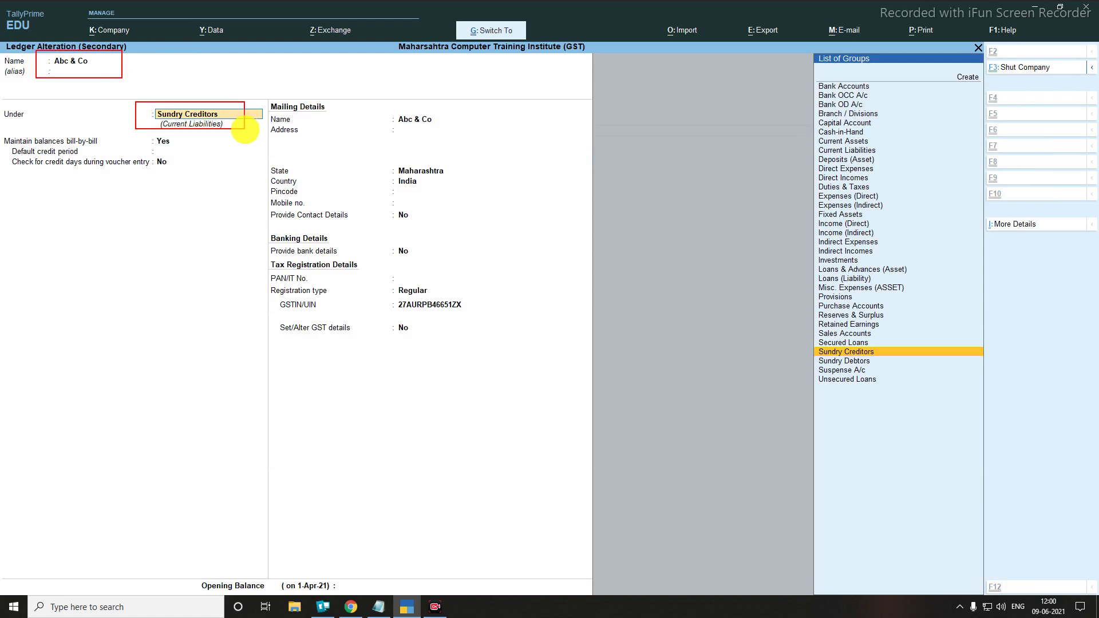
left_click_drag(372, 156, 480, 186)
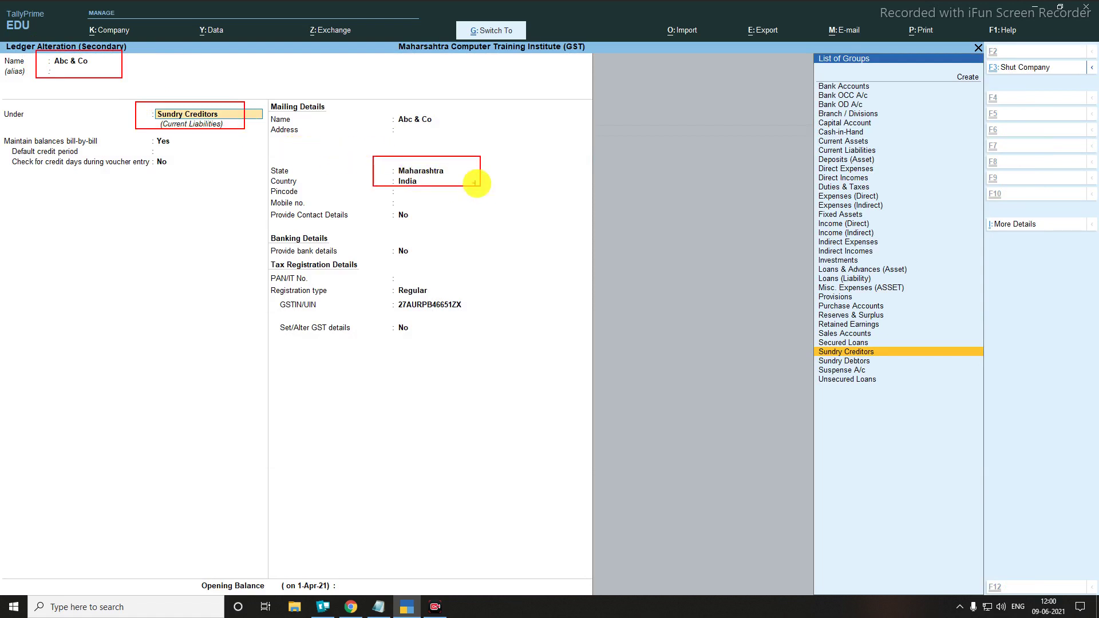
left_click_drag(267, 161, 356, 176)
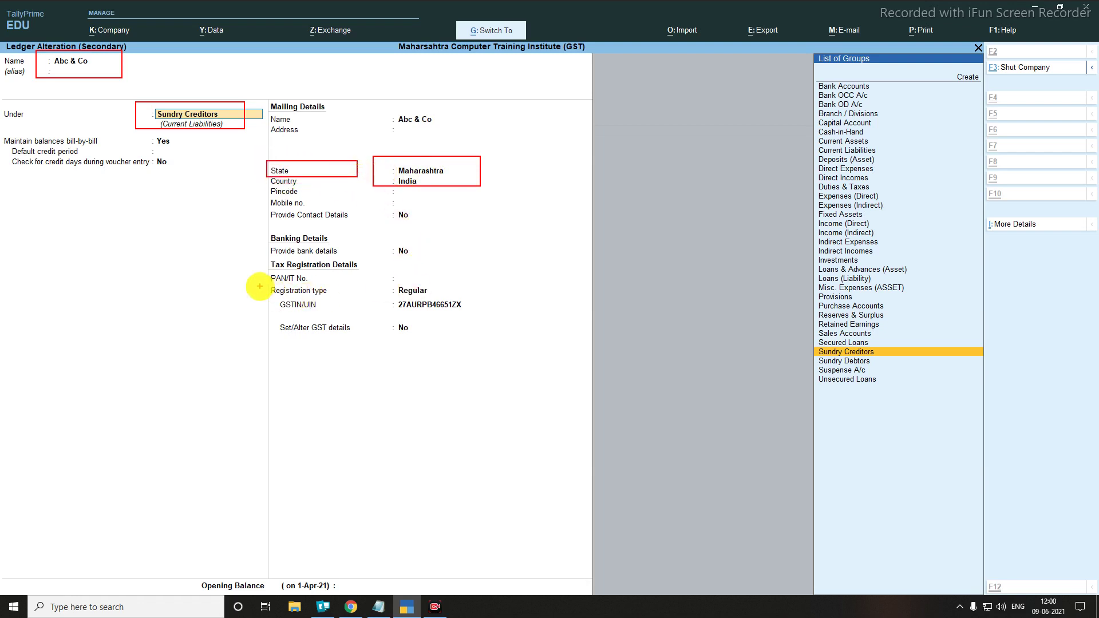
left_click_drag(252, 279, 480, 315)
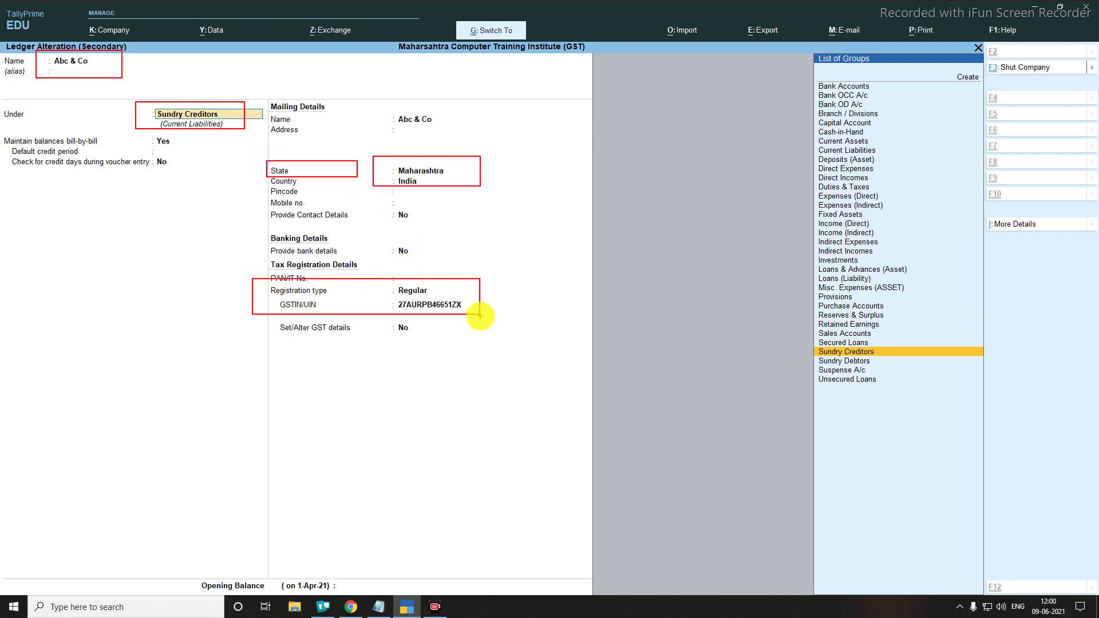
Step: Clear the markings, go through the remaining fields of the Abc & Co ledger and accept it
key("Escape")
key("Return")
key("Return")
key("Return")
key("Return")
key("Return")
key("Return")
key("Return")
key("Return")
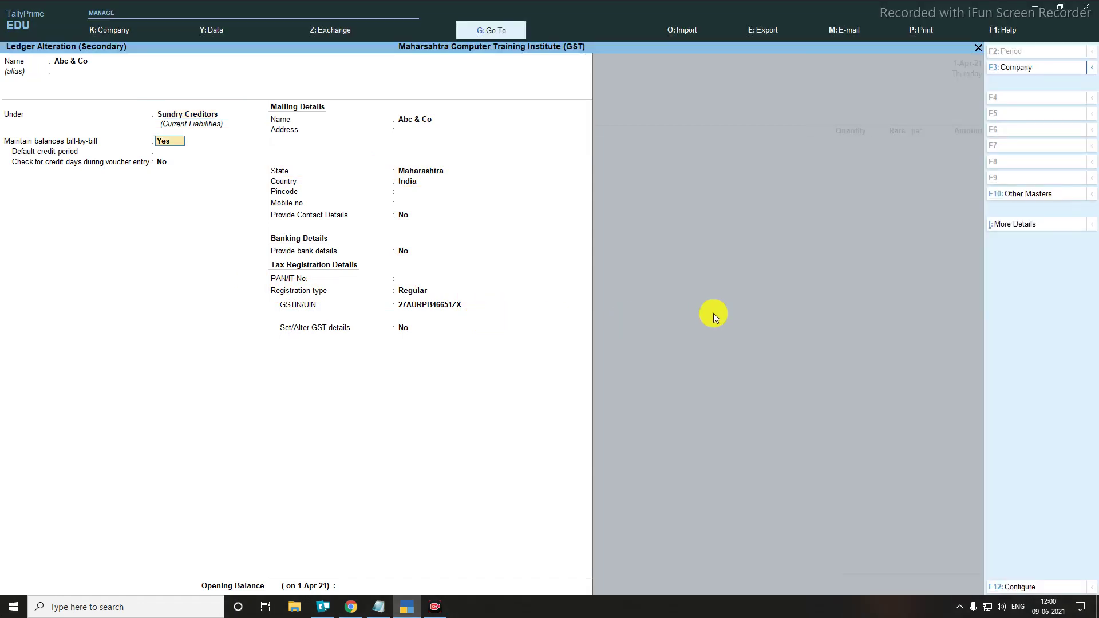
key("Return")
key("Return")
key("Return")
key("Return")
key("Return")
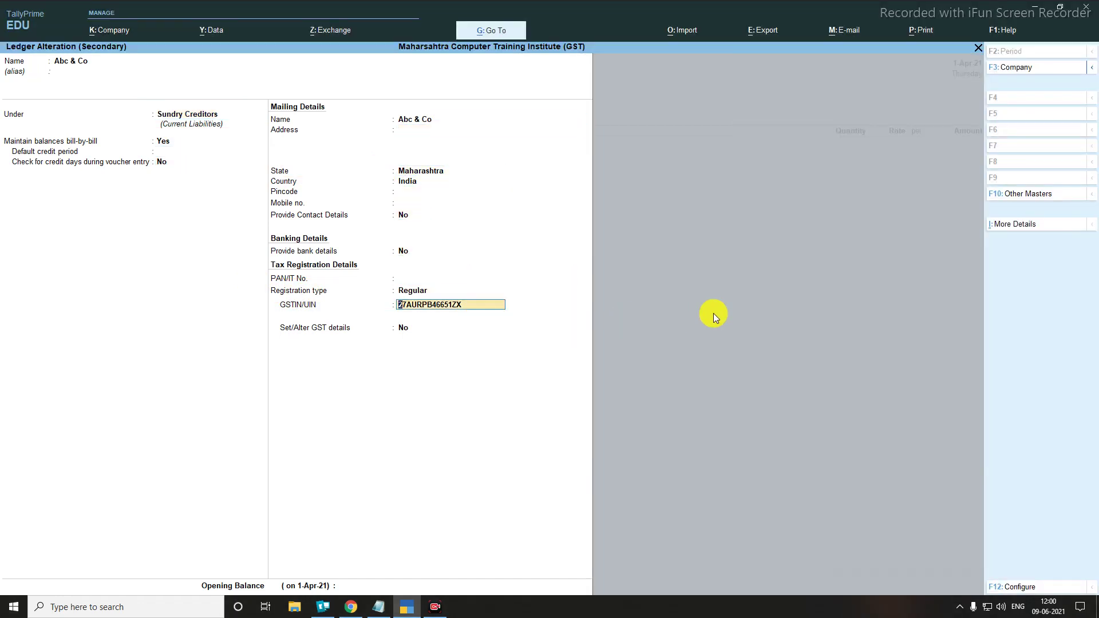
key("Return")
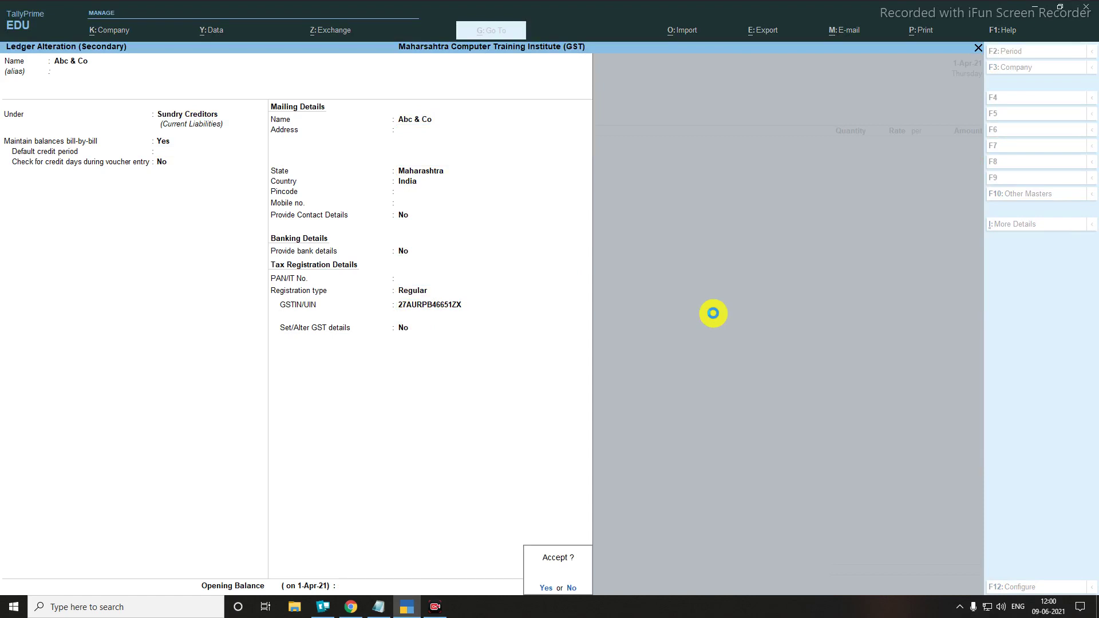
key("Return")
Step: Confirm Abc & Co as the party with its party details, and choose Purchase as the purchase ledger
key("Return")
key("Return")
key("Return")
key("Return")
key("Return")
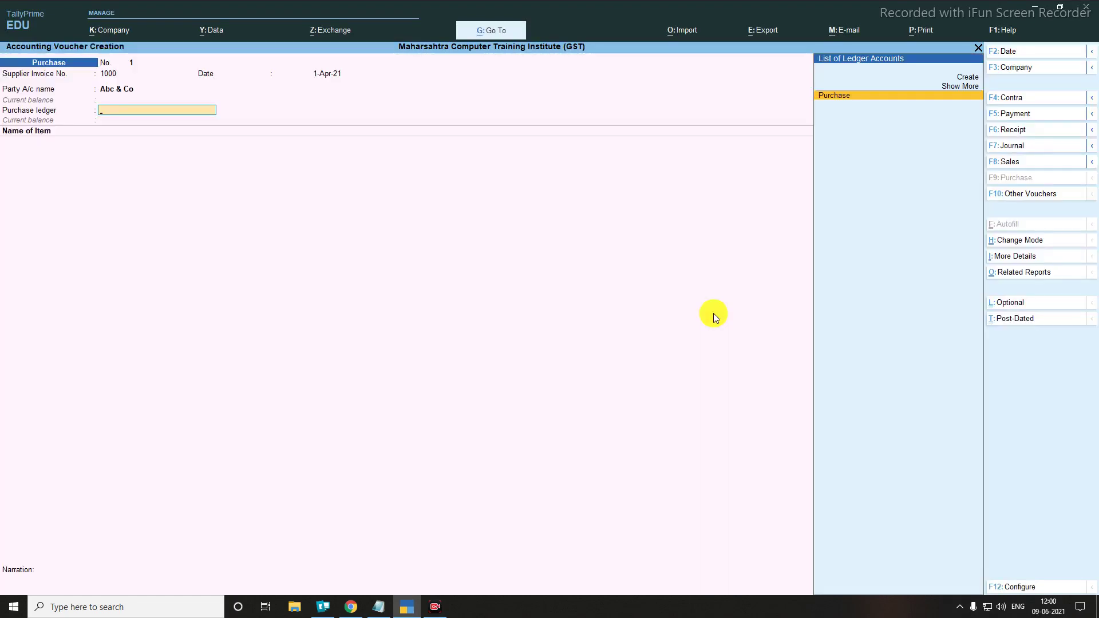
key("Return")
key("Return")
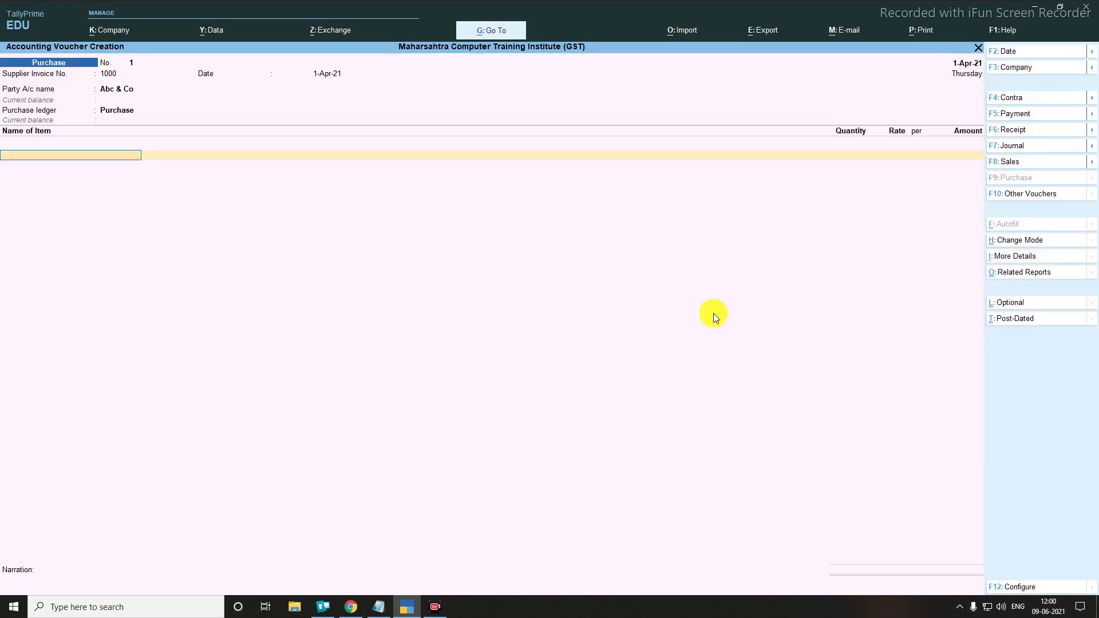
Step: Add Logitech Keybaord to the purchase voucher with a quantity of 10 Nos at a rate of 600
key("Down")
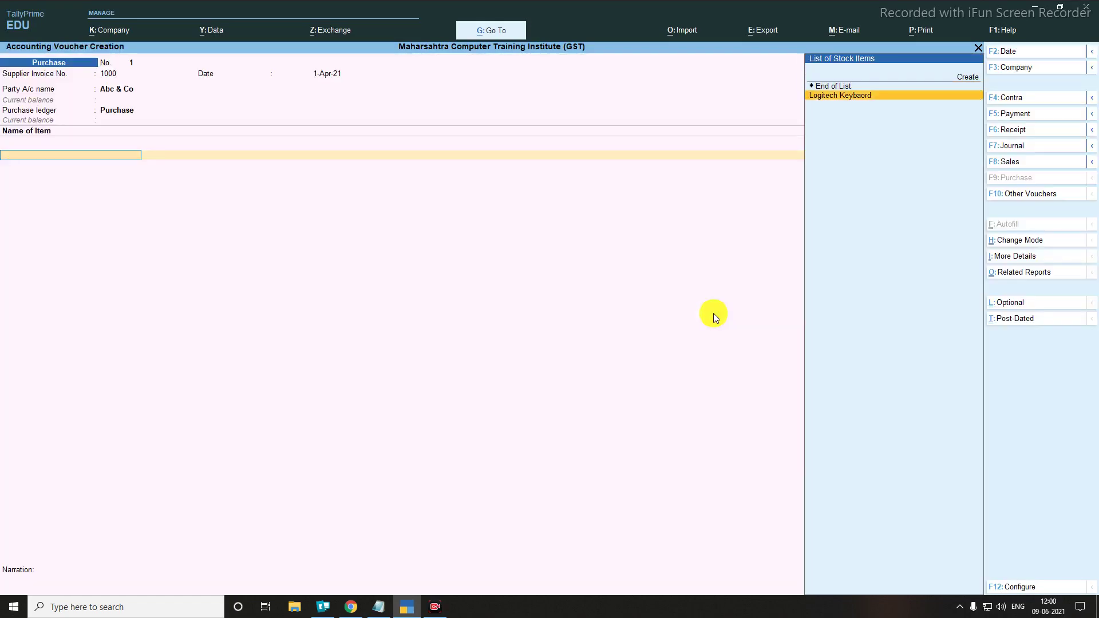
key("Return")
type("10")
key("Return")
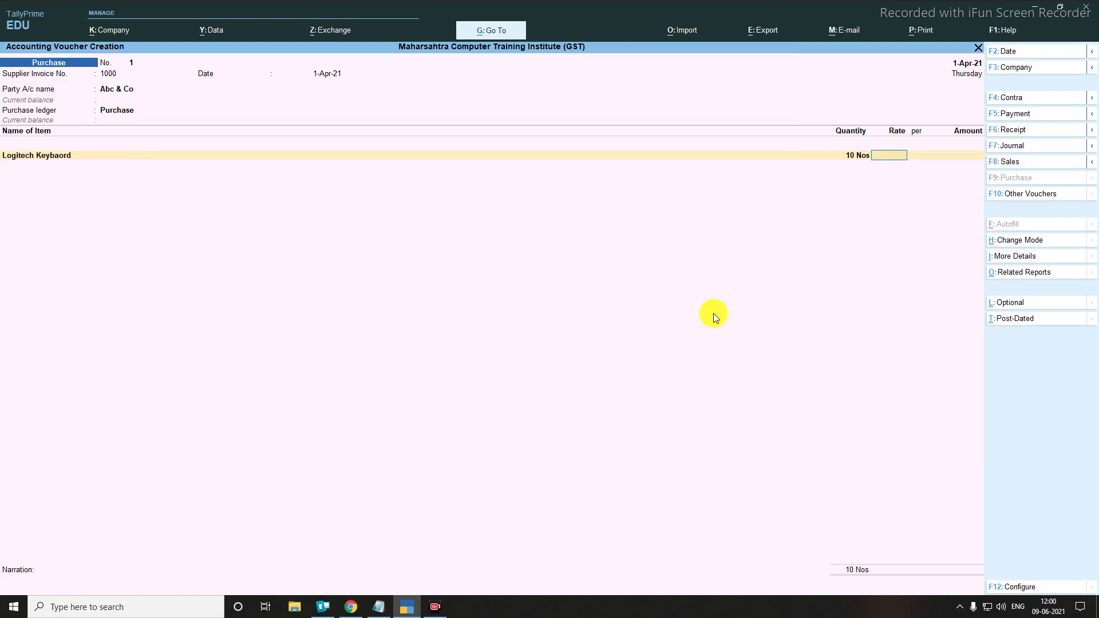
type("600")
key("Return")
key("Return")
key("Return")
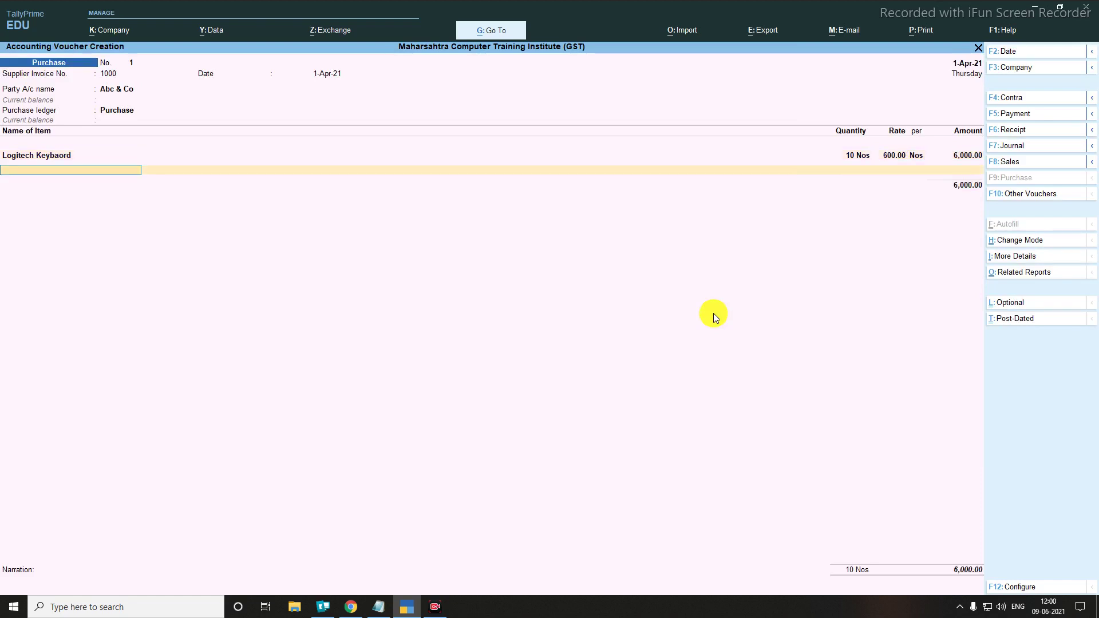
Step: Add the CGST and SGST tax ledgers below the stock item in the purchase voucher
key("Return")
type("cg")
key("Return")
key("Return")
type("sg")
key("Return")
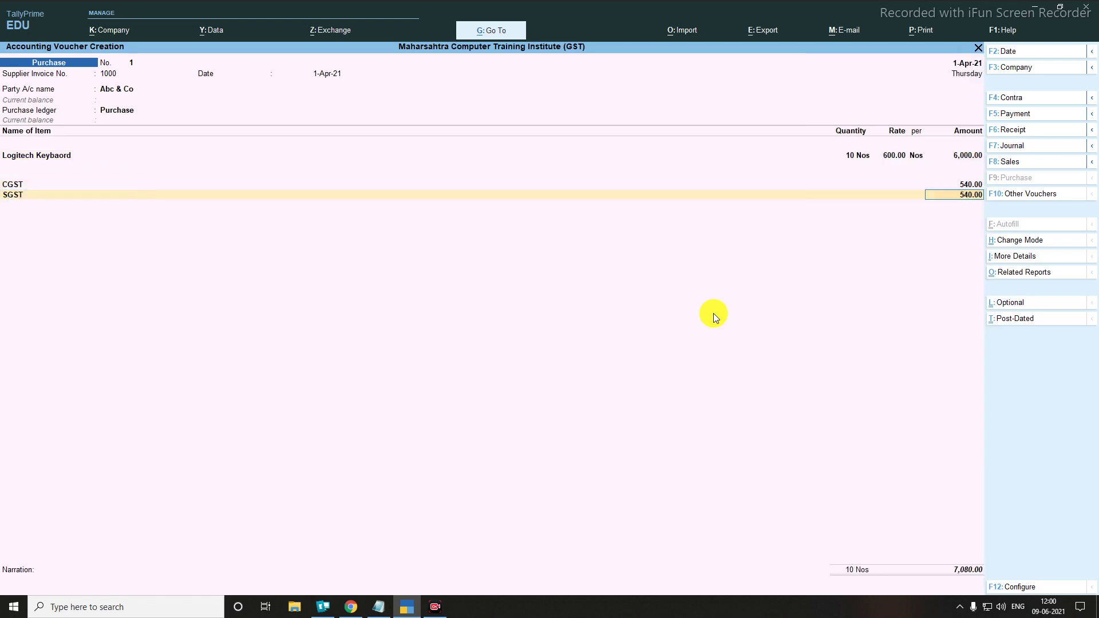
key("Return")
Step: Mark the purchase voucher's total with a red rectangle, leave the narration blank and accept the voucher
key("ctrl")
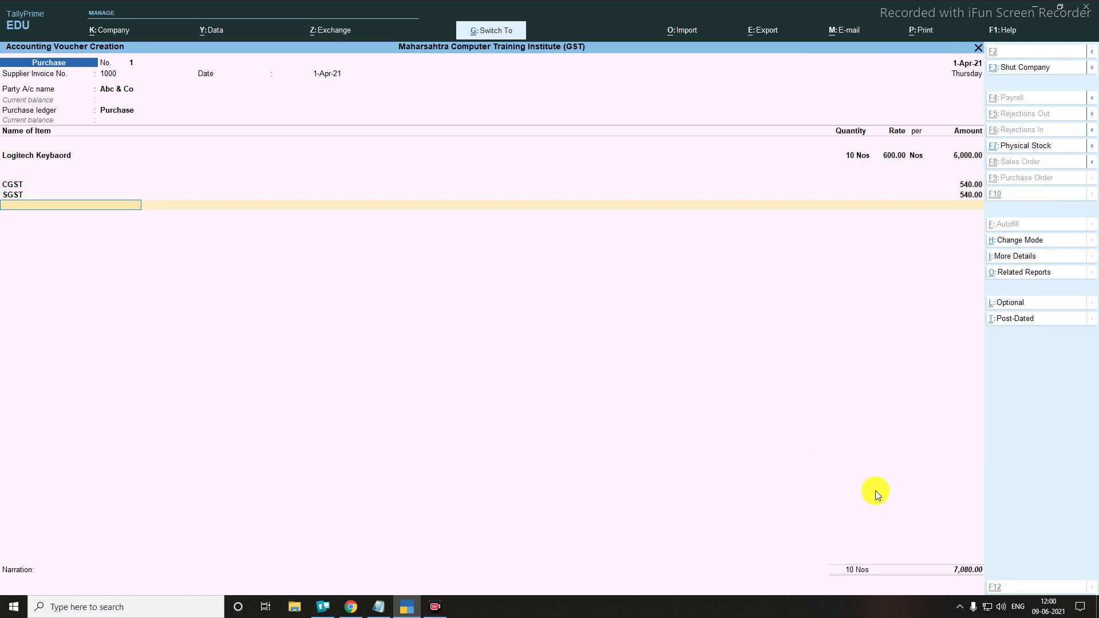
left_click_drag(927, 546, 1025, 586)
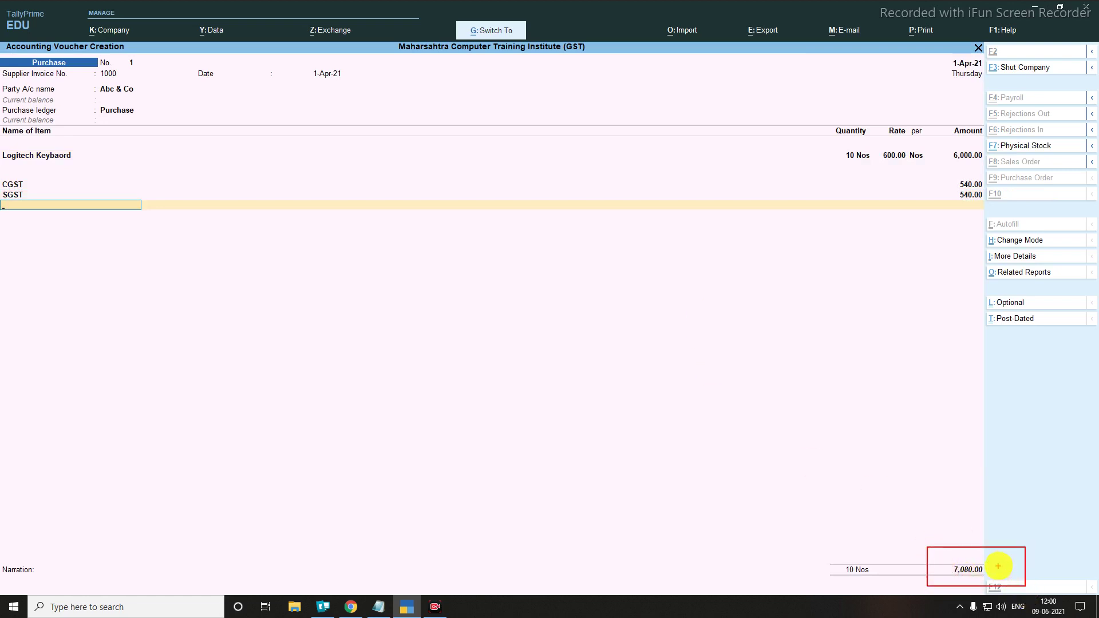
key("Return")
key("Return")
key("Return")
key("Return")
key("Return")
key("Return")
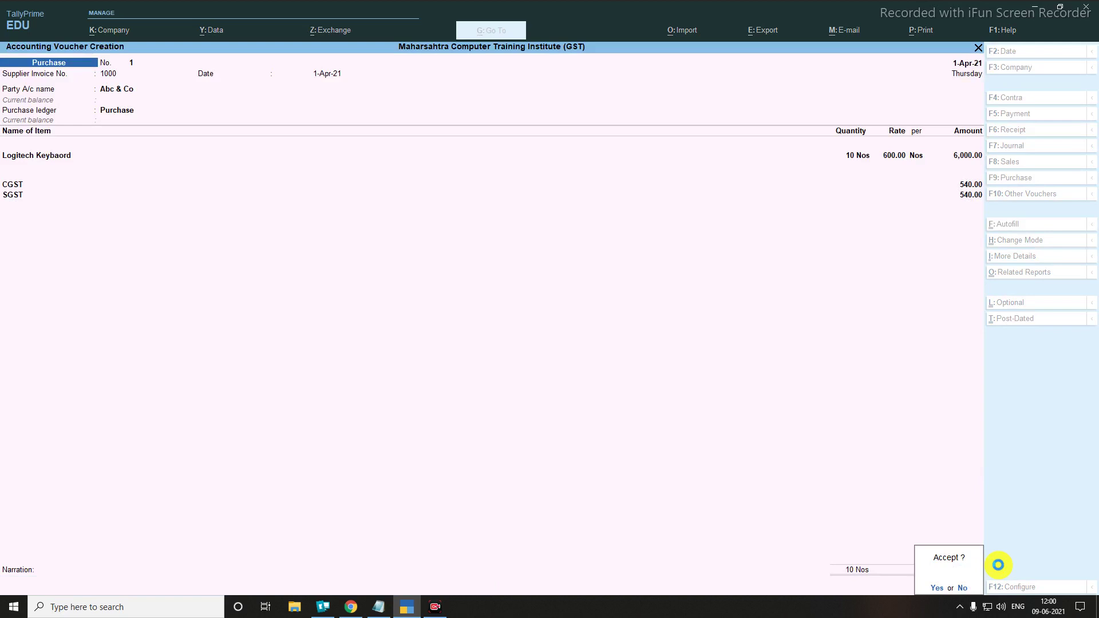
key("Return")
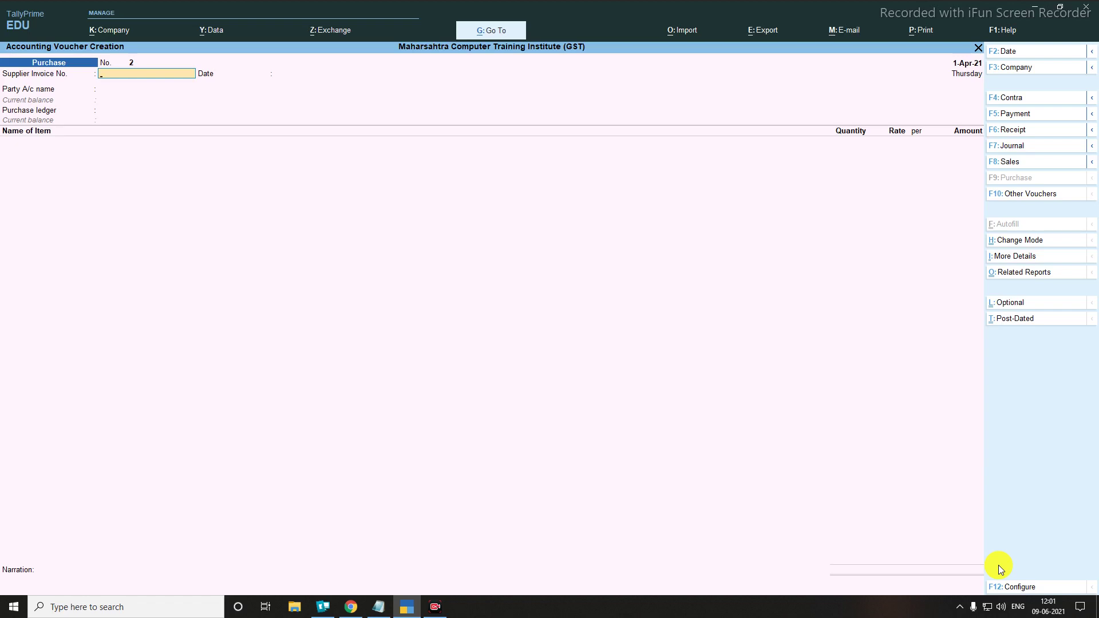
Step: Leave voucher entry and open the Balance Sheet in its detailed view
key("Escape")
key("Down")
key("Down")
key("Down")
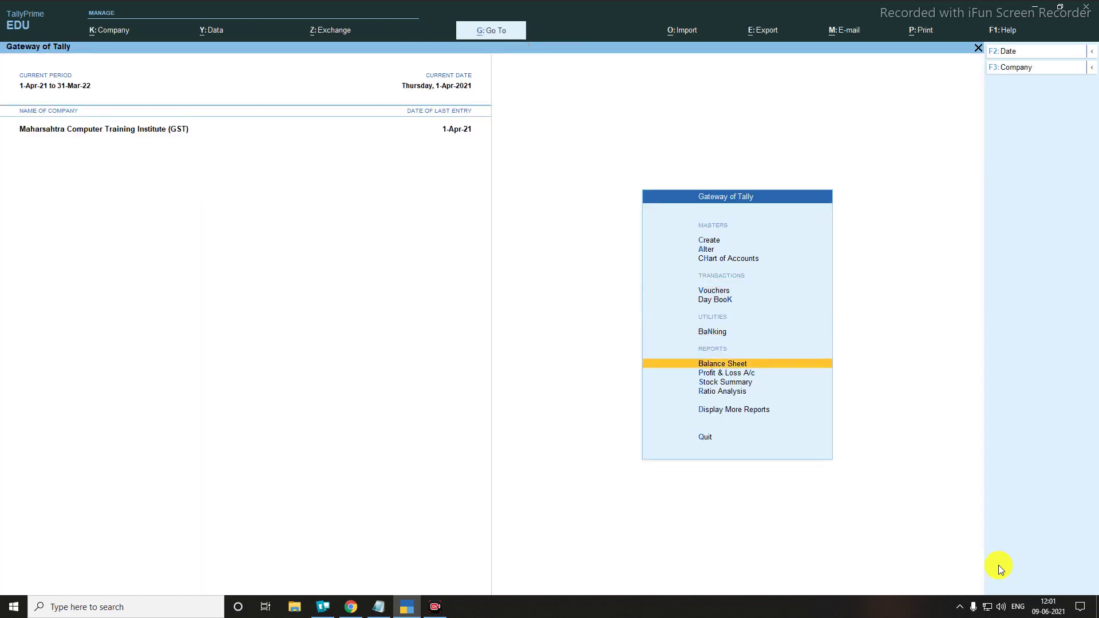
key("Return")
key("alt+F5")
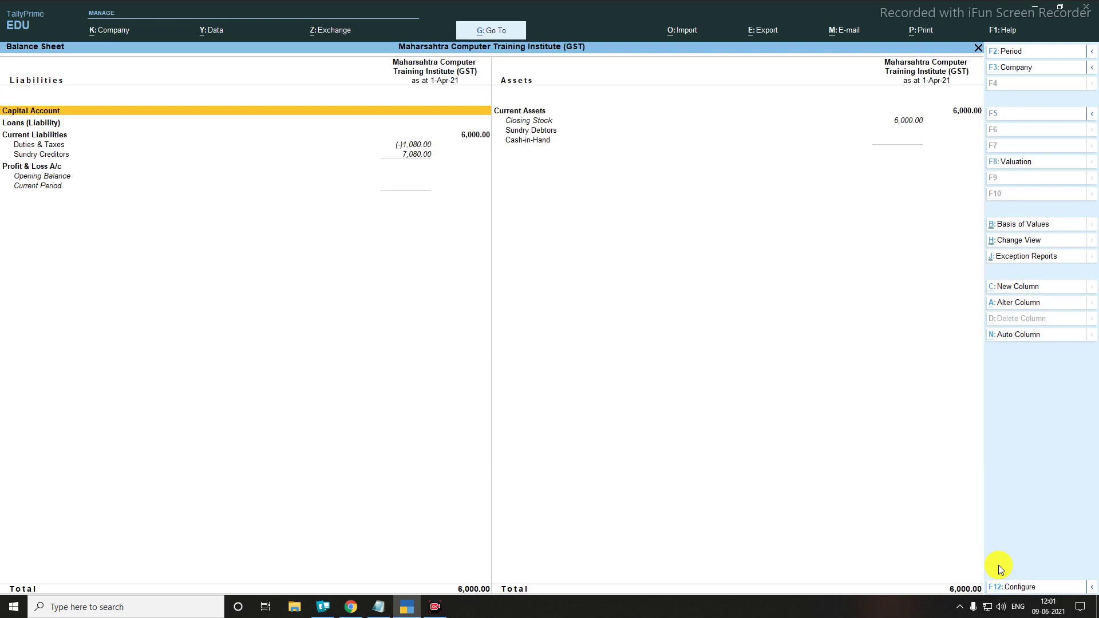
Step: Examine the Duties & Taxes group and its CGST and SGST debit balances, marking them in red, and close the Balance Sheet
key("Down")
key("Down")
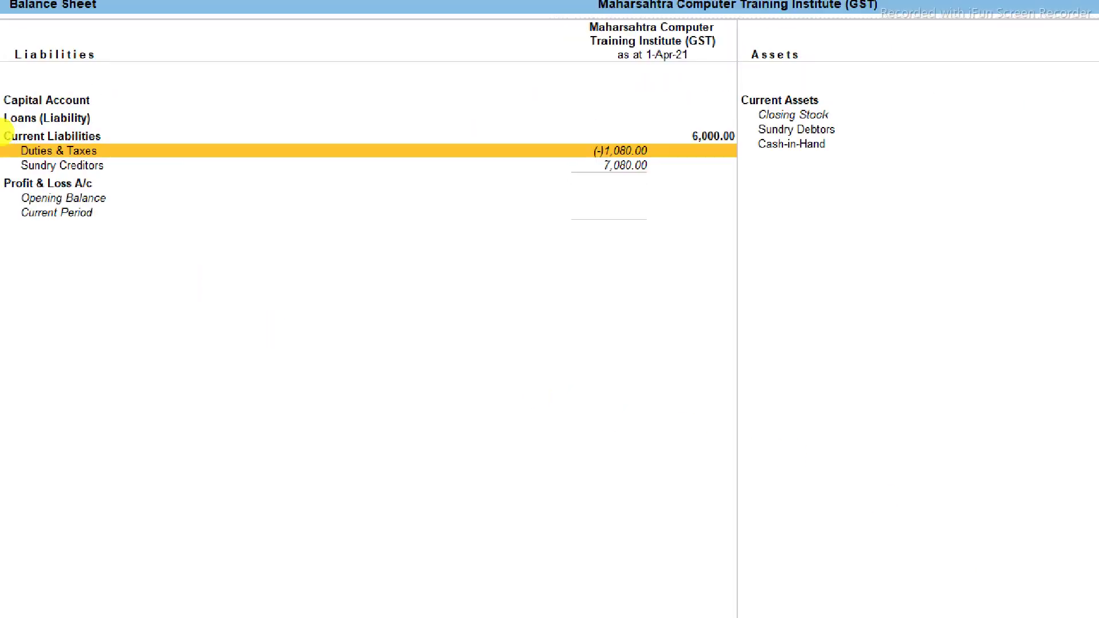
mouse_move(9, 137)
left_mouse_down()
mouse_move(272, 161)
mouse_move(684, 161)
left_mouse_up()
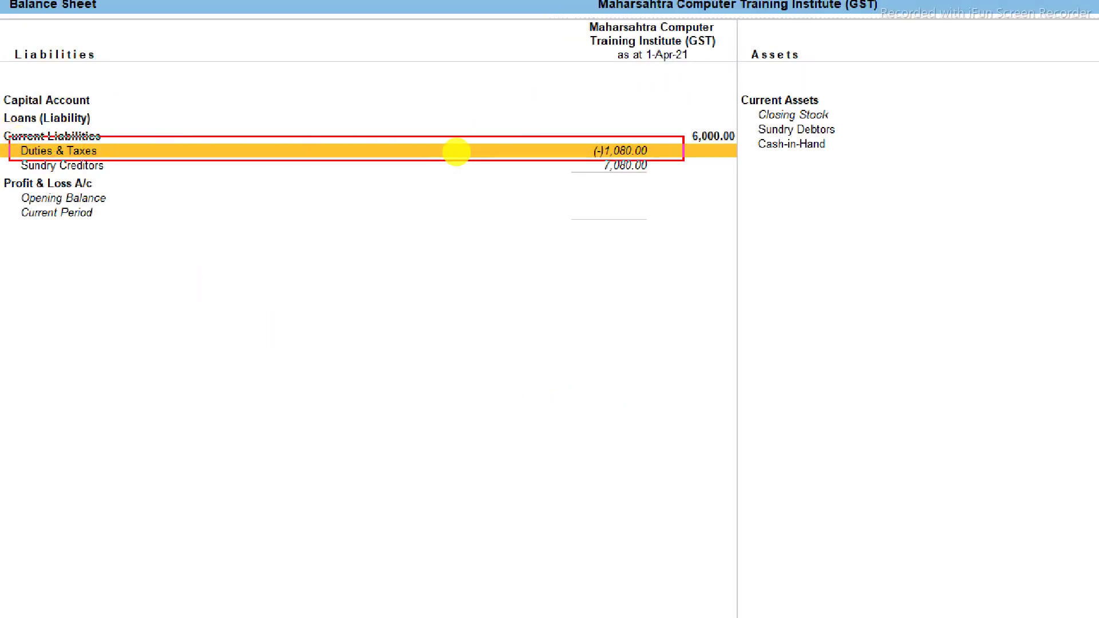
key("Return")
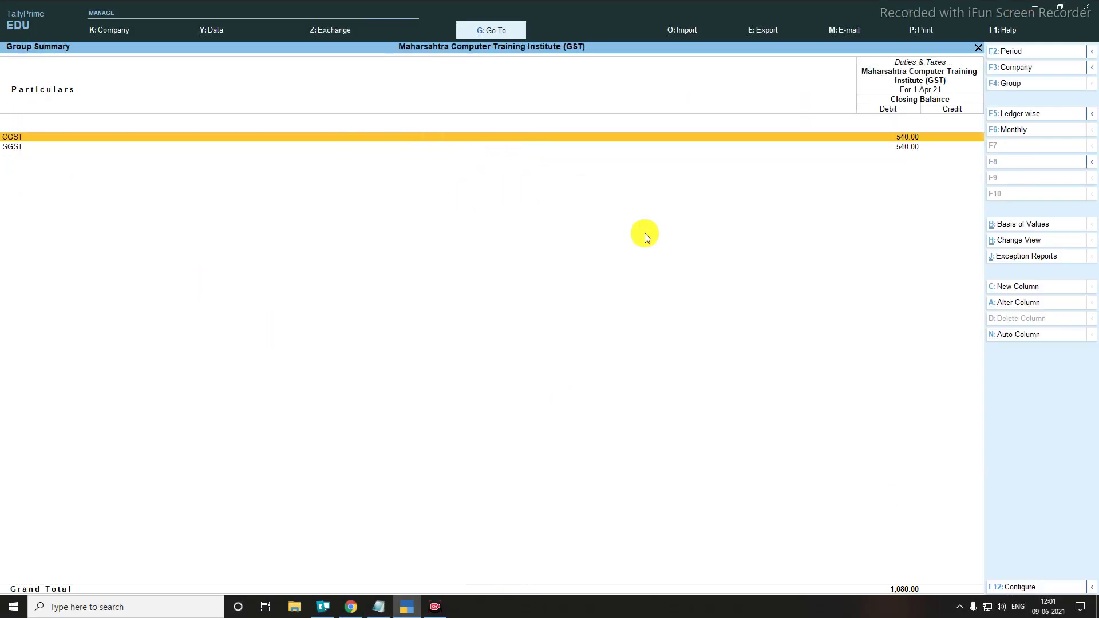
left_click_drag(1, 122, 97, 171)
left_click_drag(862, 98, 932, 154)
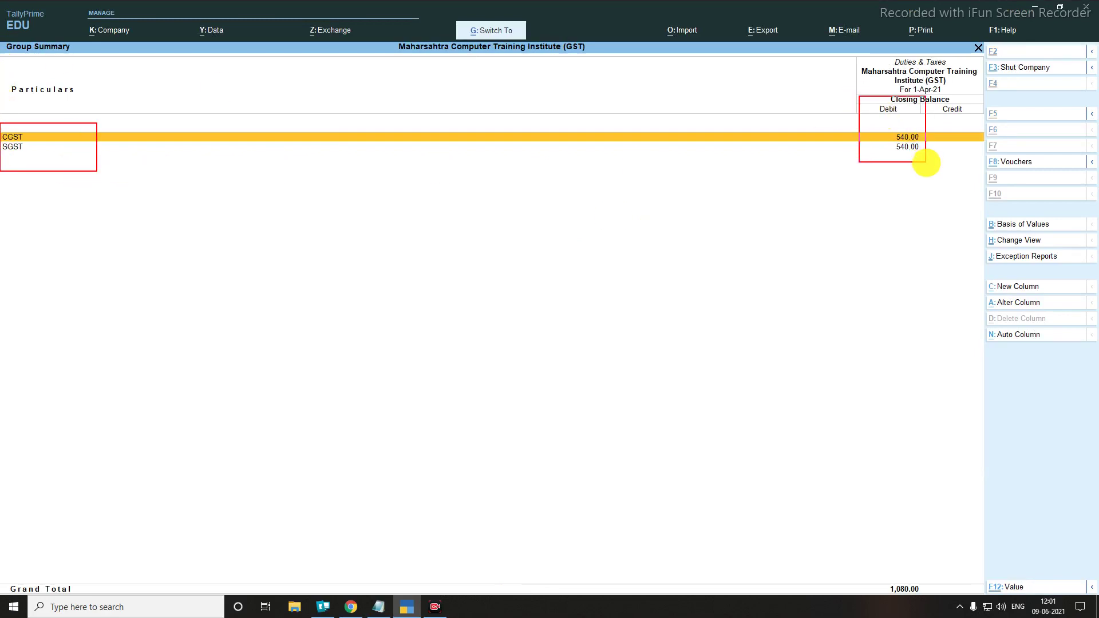
key("Escape")
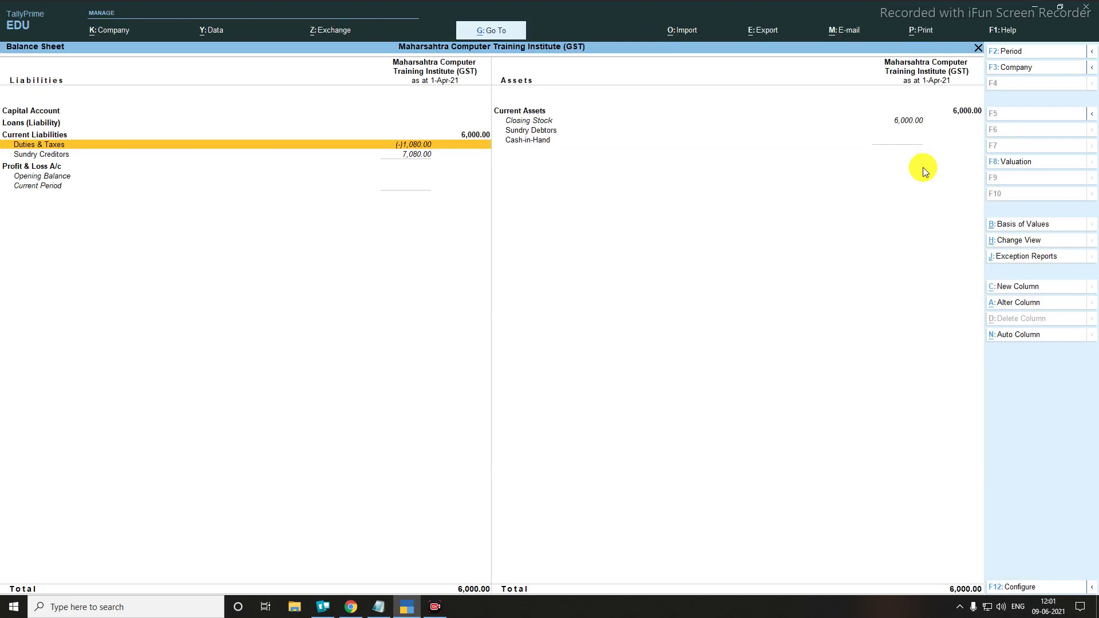
key("Escape")
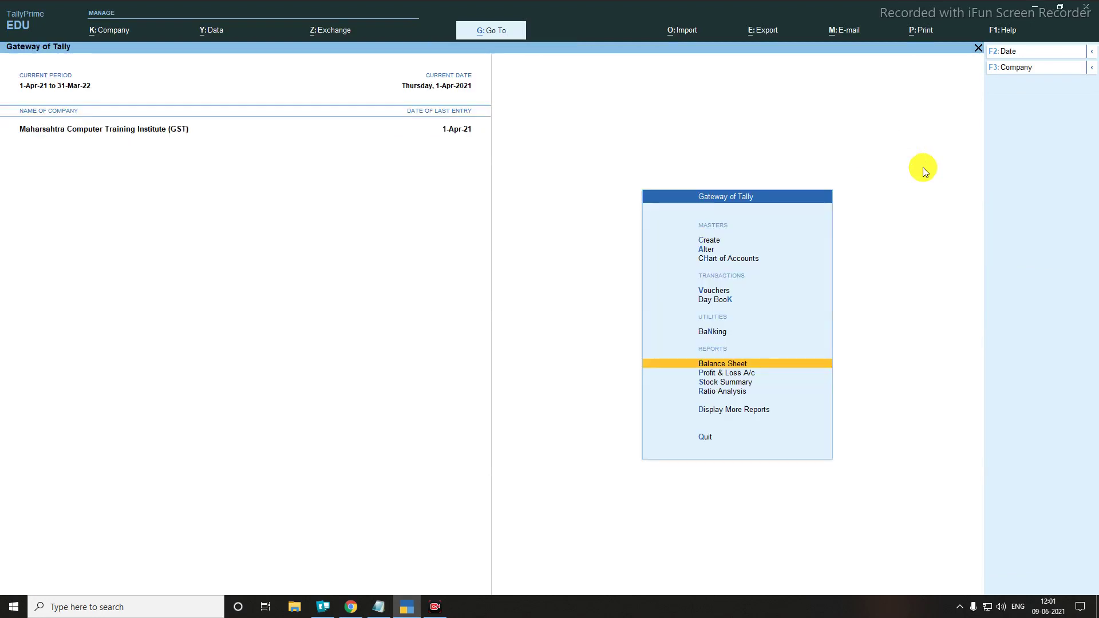
Step: Open voucher entry and switch the voucher type to Sales
key("Up")
key("Up")
key("Up")
key("Return")
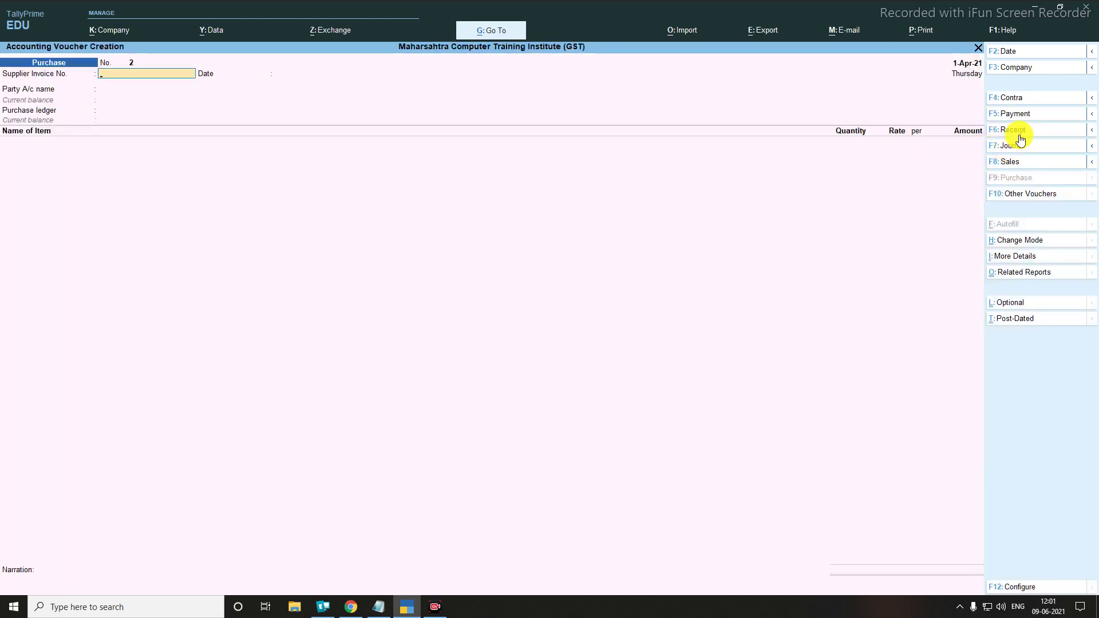
left_click(1006, 166)
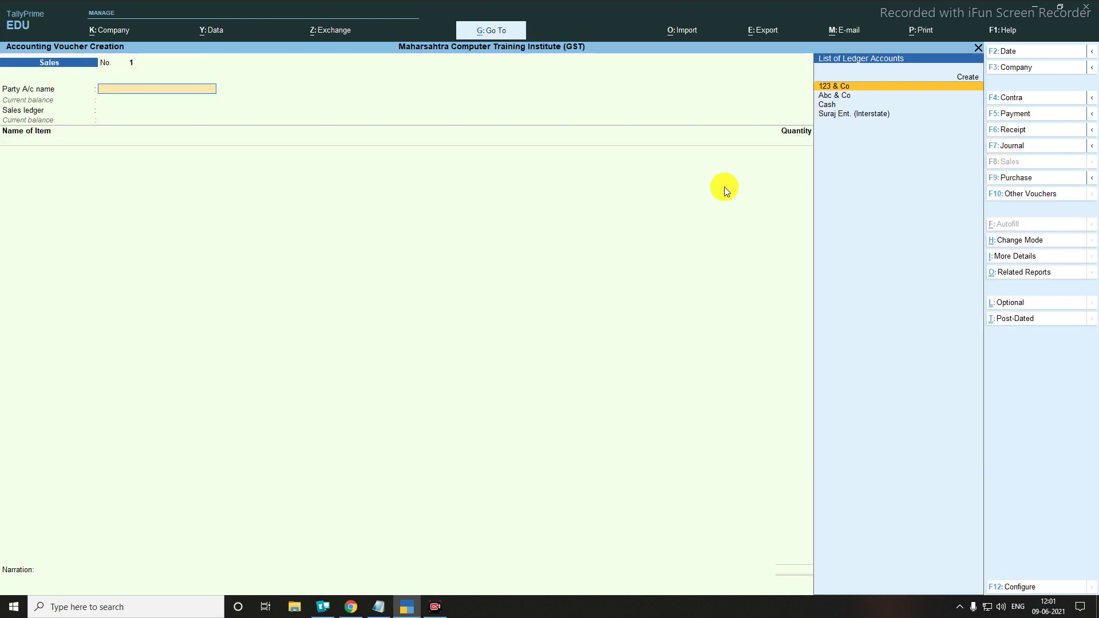
Step: Choose 123 & Co as the sales voucher's party and open its ledger for alteration from the voucher
key("Down")
key("Down")
key("Up")
key("Up")
key("Return")
key("Return")
key("Return")
key("Return")
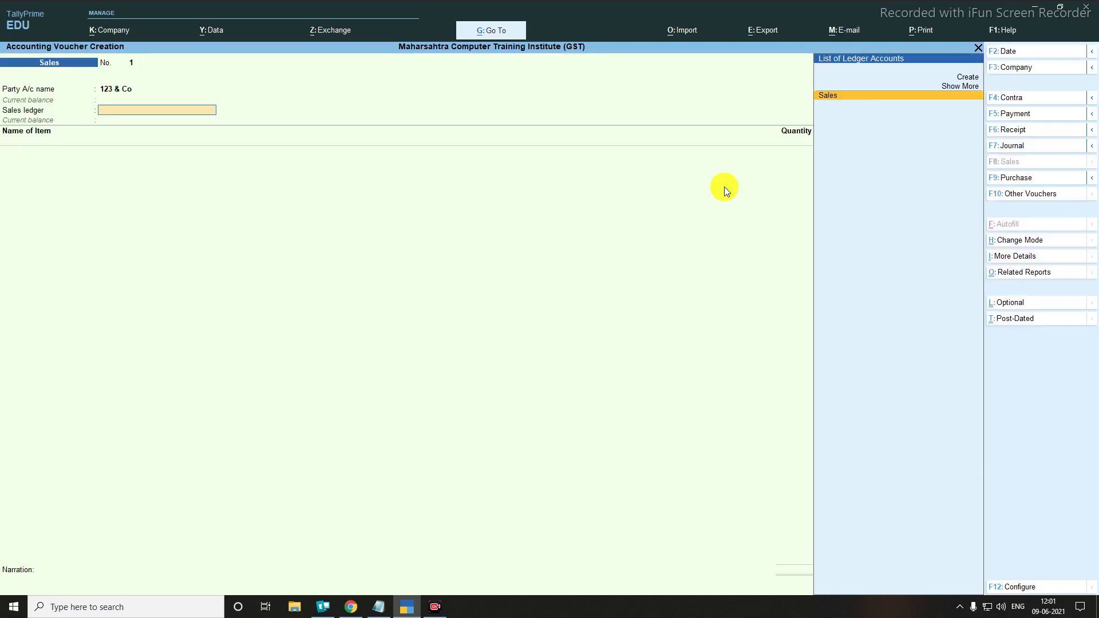
key("BackSpace")
key("ctrl+Return")
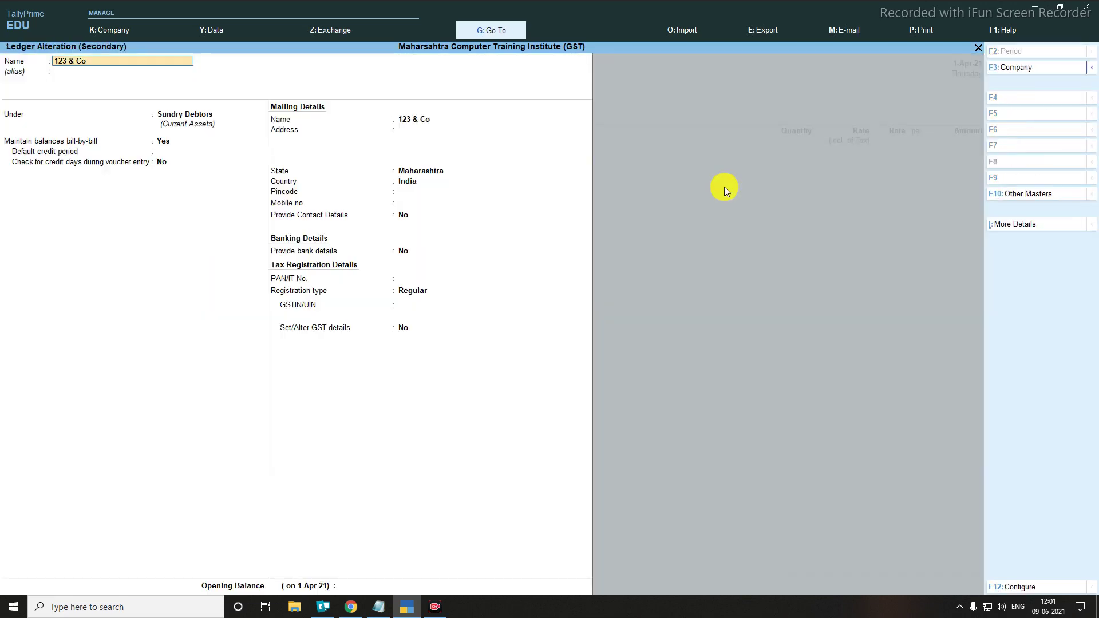
Step: Examine the 123 & Co ledger's name, group, state, country and GST registration fields, marking them with red rectangles, and clear the markings
key("ctrl+2")
mouse_move(33, 56)
left_mouse_down()
mouse_move(145, 71)
mouse_move(267, 134)
mouse_move(458, 189)
left_mouse_up()
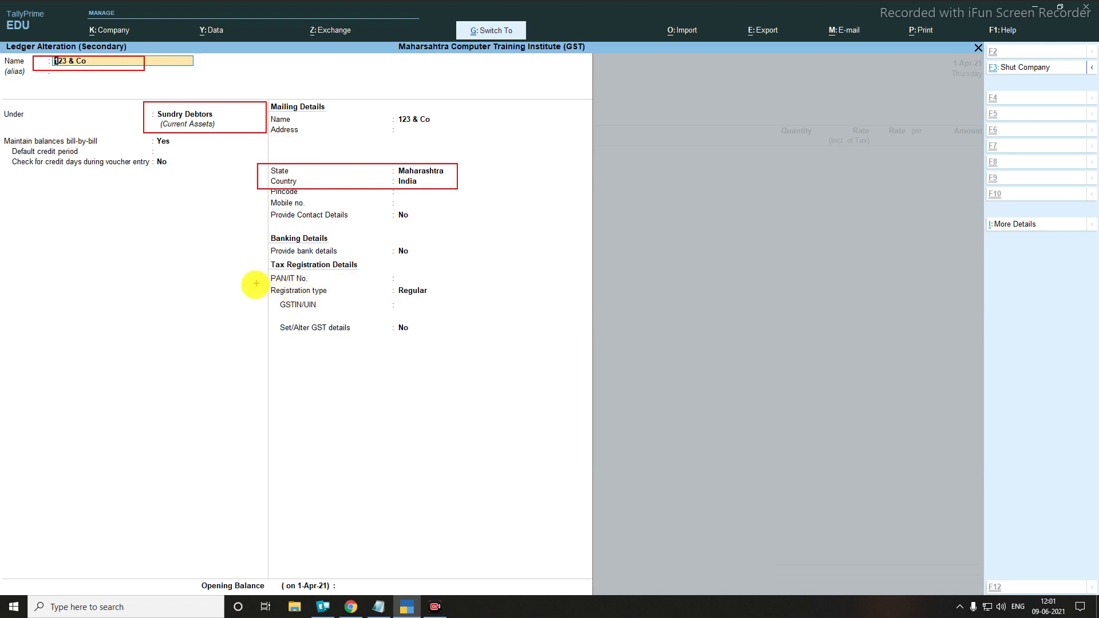
left_click_drag(241, 283, 473, 310)
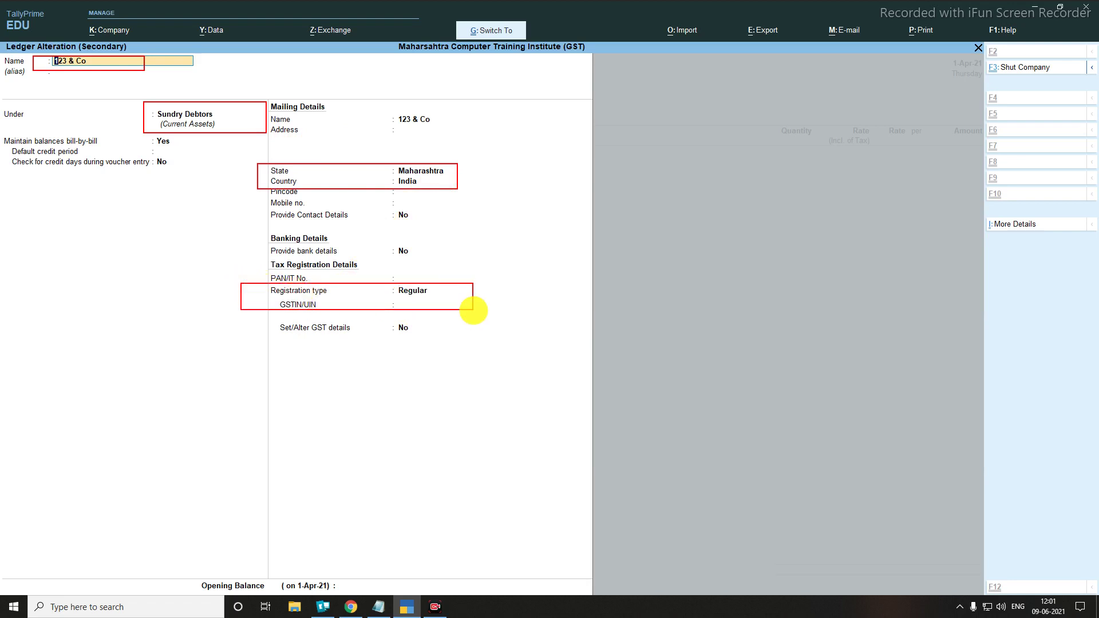
key("Escape")
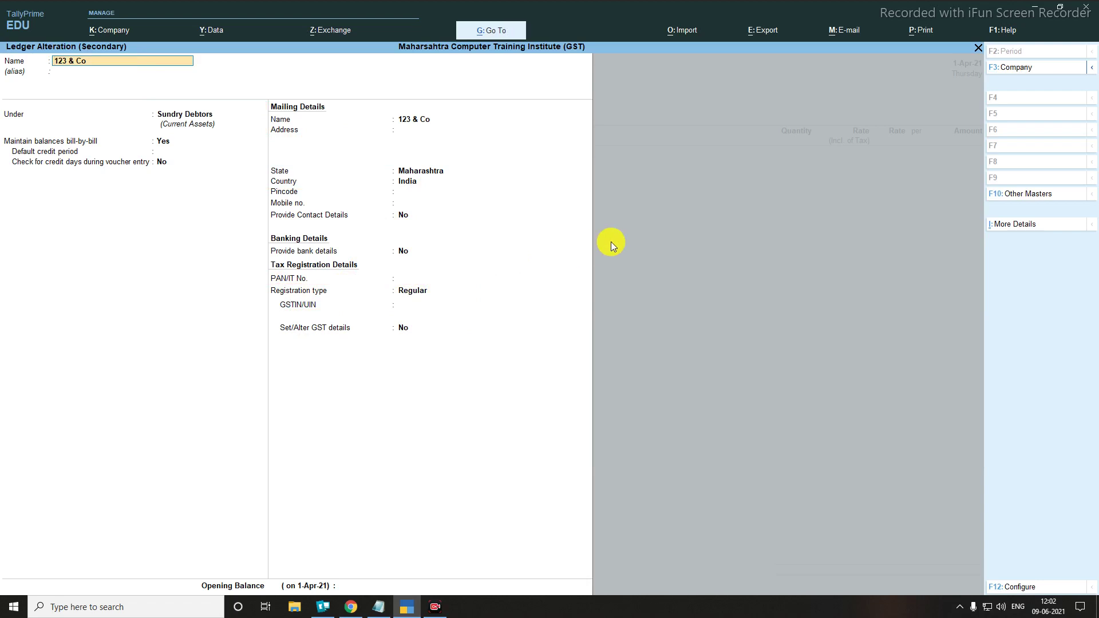
key("ctrl")
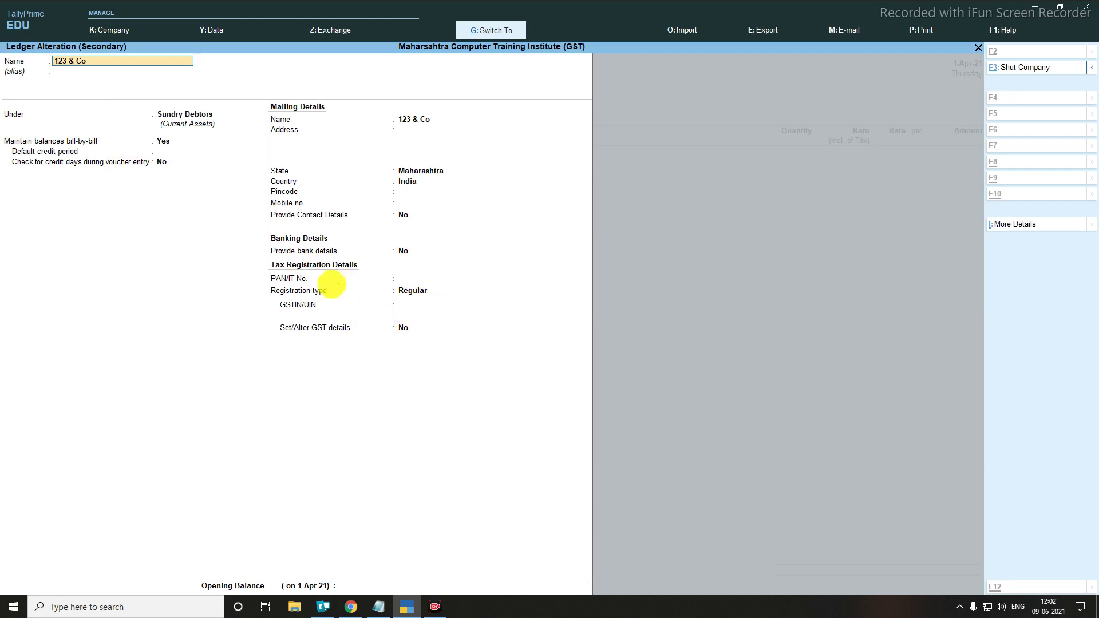
left_click_drag(267, 281, 508, 312)
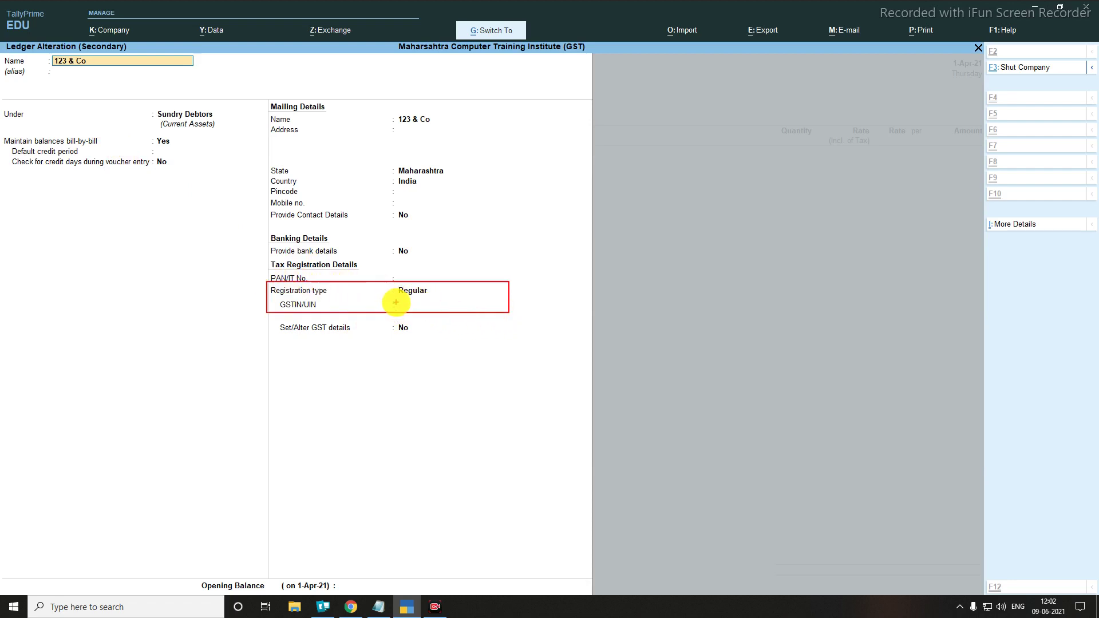
left_click_drag(392, 297, 464, 312)
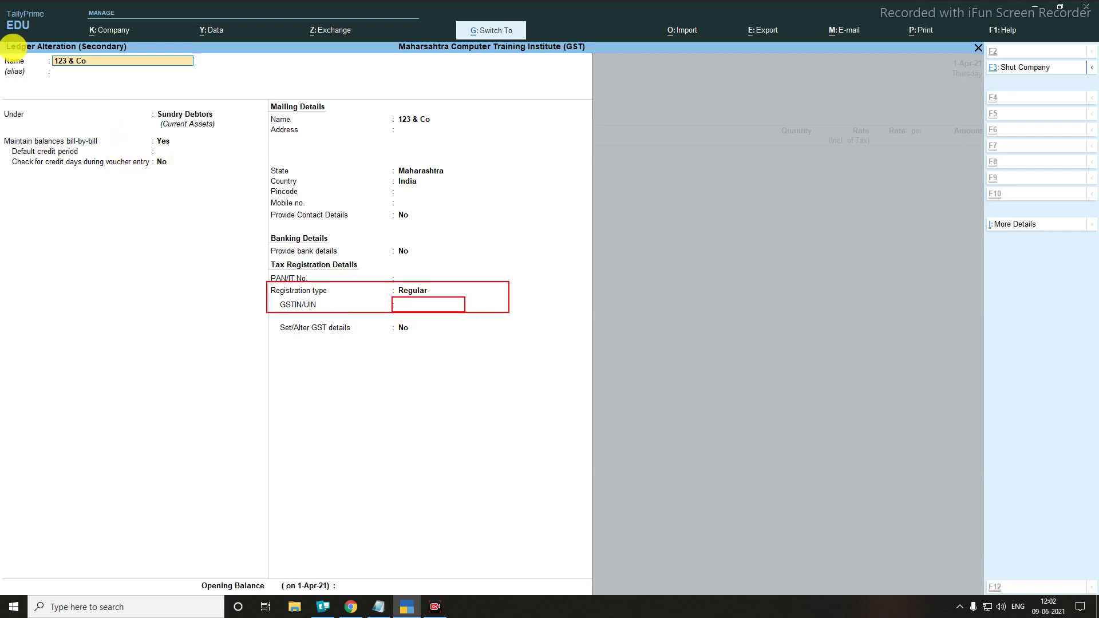
left_click_drag(35, 51, 125, 74)
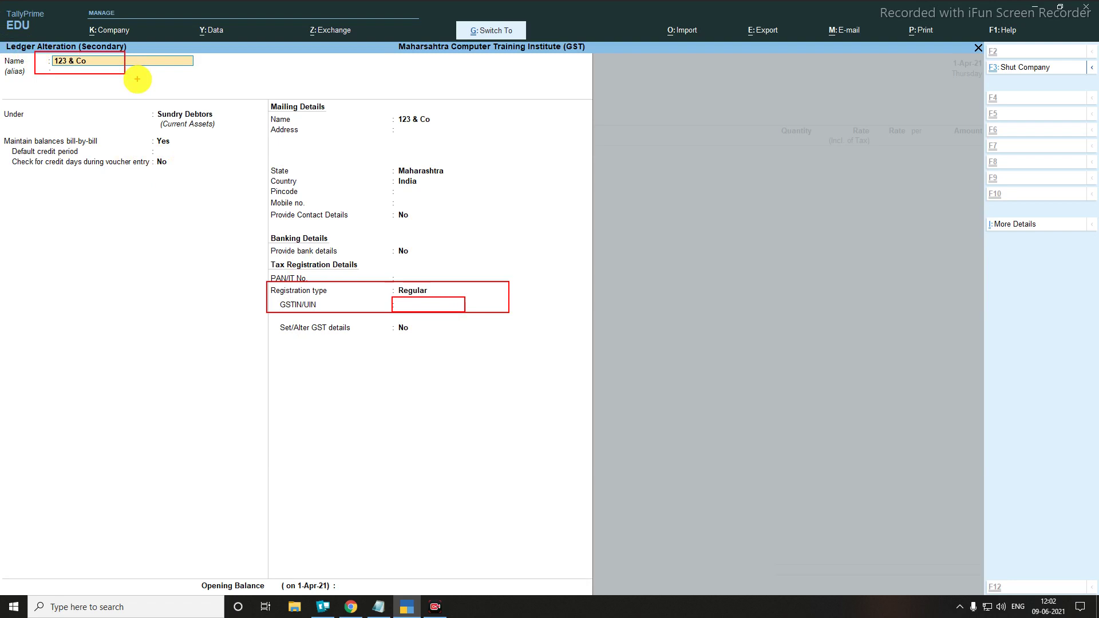
key("Escape")
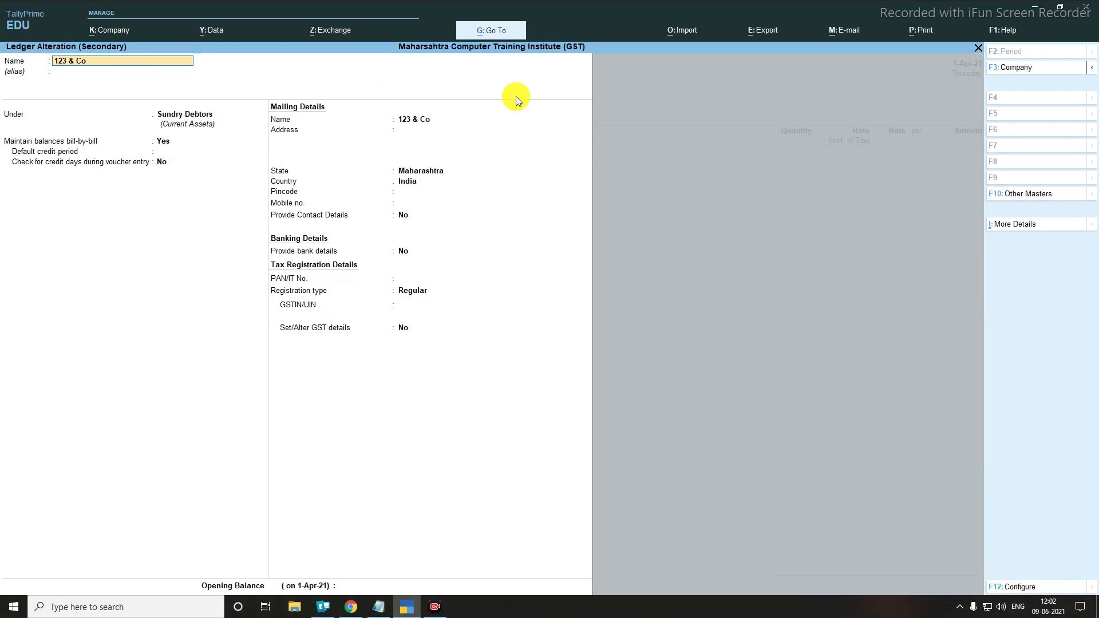
Step: Go through the remaining fields of the 123 & Co ledger and accept it
key("Return")
key("Return")
key("Return")
key("Return")
key("Return")
key("Return")
key("Return")
key("Return")
key("Return")
key("Return")
key("Return")
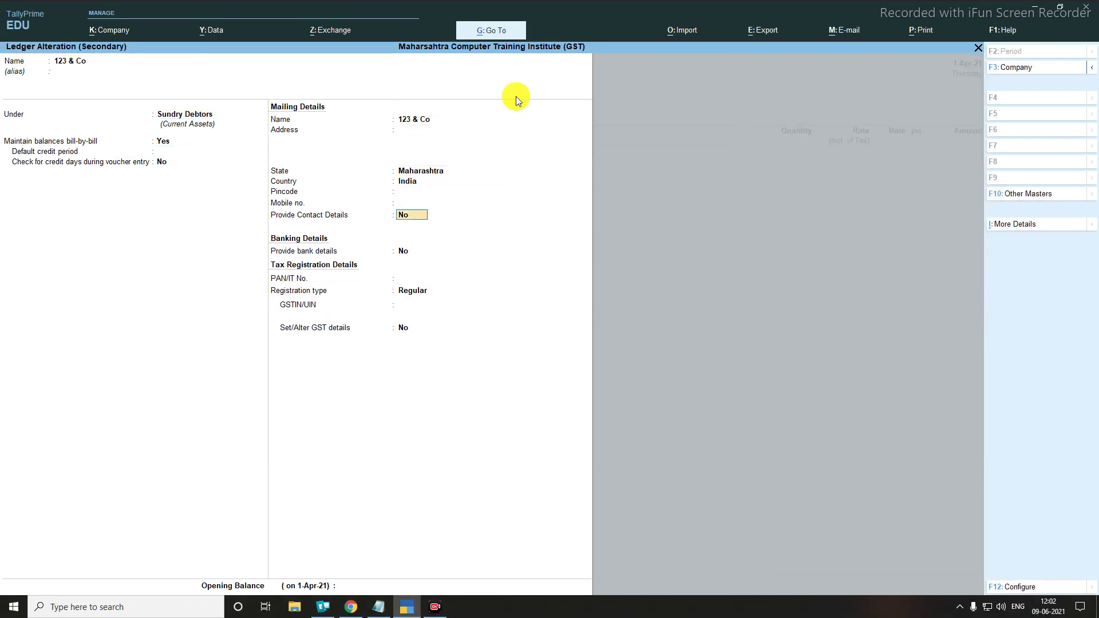
key("Return")
key("Return")
key("Return")
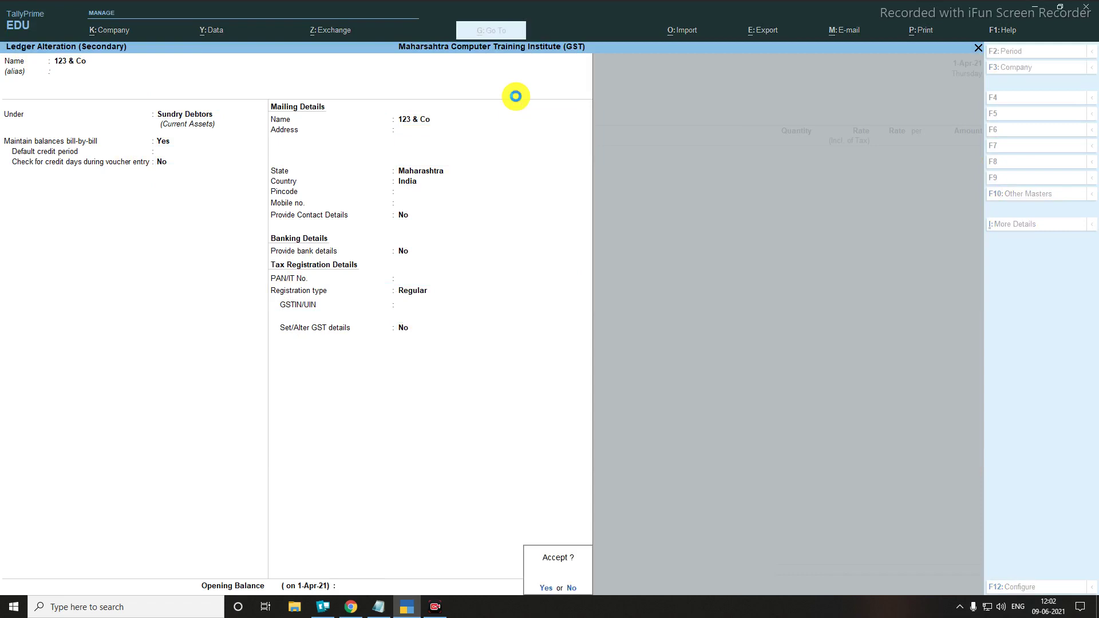
key("Return")
Step: Confirm 123 & Co with Maharashtra as state and place of supply, and choose Sales as the sales ledger
key("Return")
key("Return")
key("Return")
key("Return")
key("Return")
key("Return")
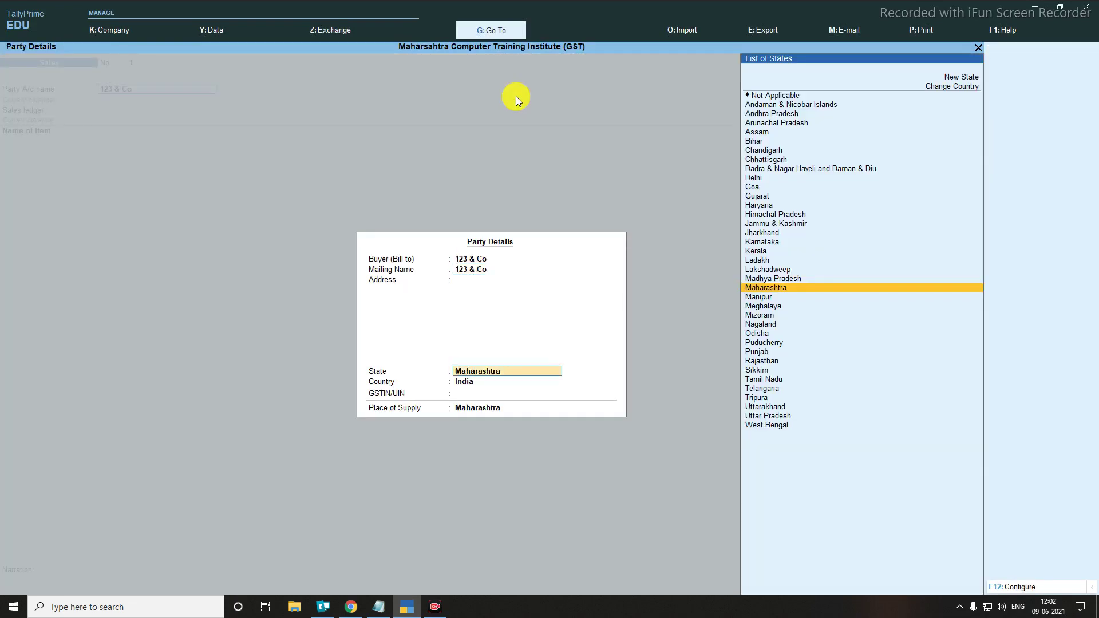
key("Return")
key("Return")
Step: Add 8 Nos of Logitech Keybaord to the sales voucher with a tax-inclusive rate of 650
key("Down")
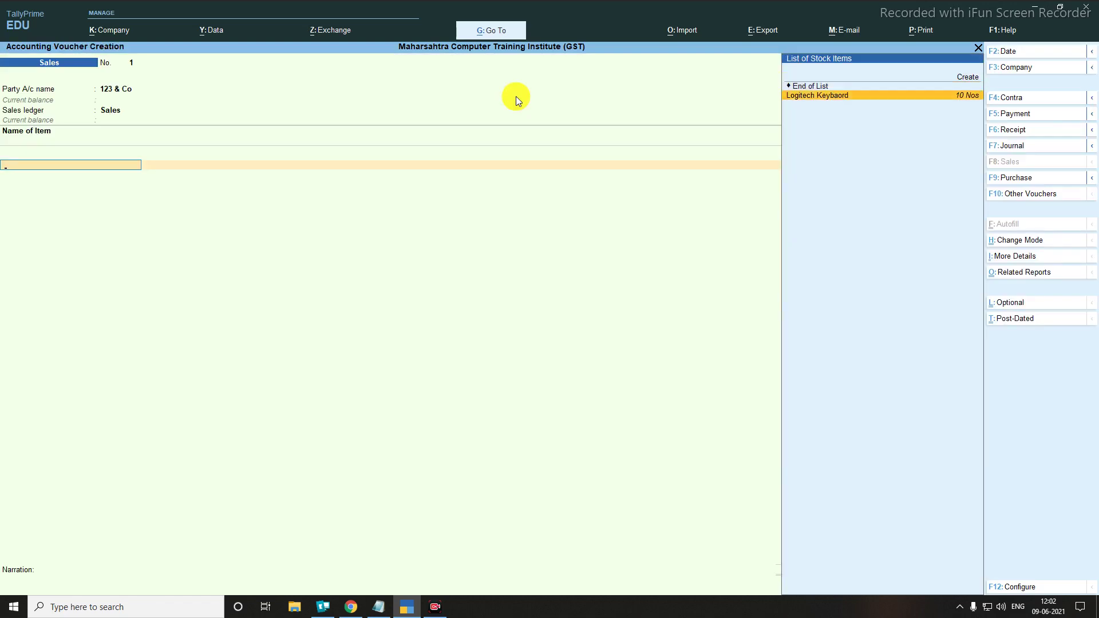
key("Return")
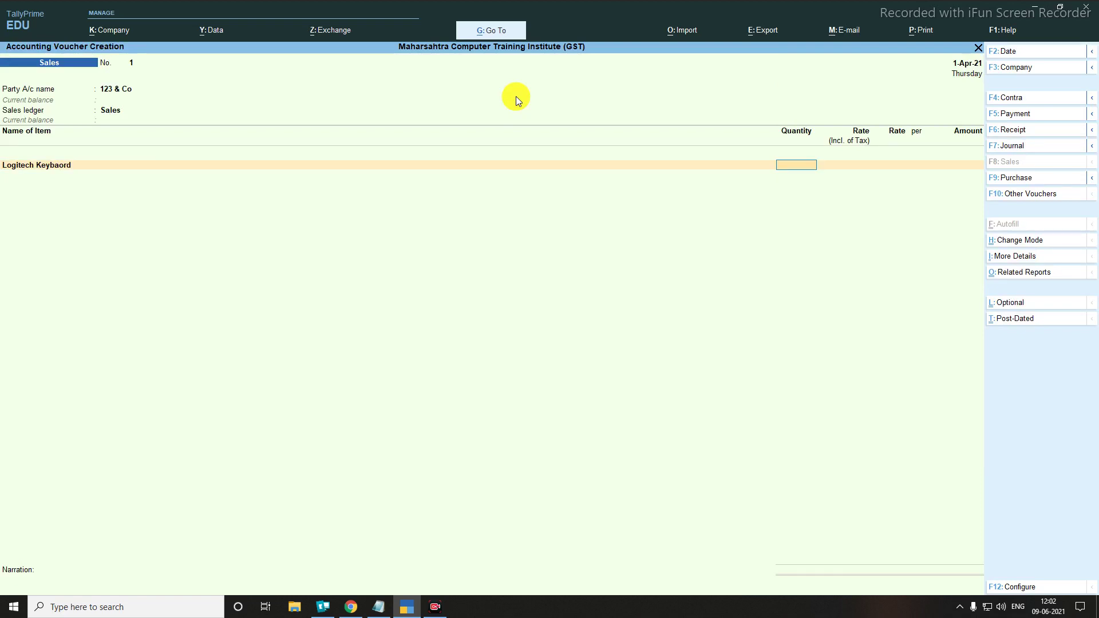
type("8")
key("Return")
key("ctrl")
left_click_drag(814, 109, 881, 190)
key("Return")
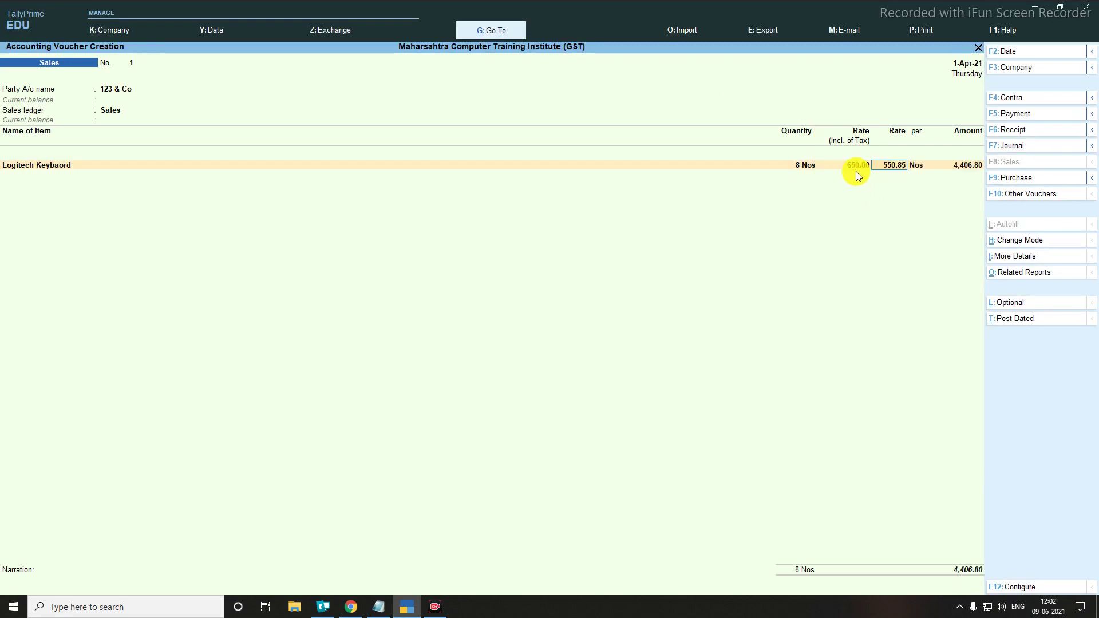
Step: Clear the tax-inclusive rate, set the tax-exclusive rate to 650 per Nos, and finish the stock item list
key("ctrl")
left_click_drag(880, 154, 911, 187)
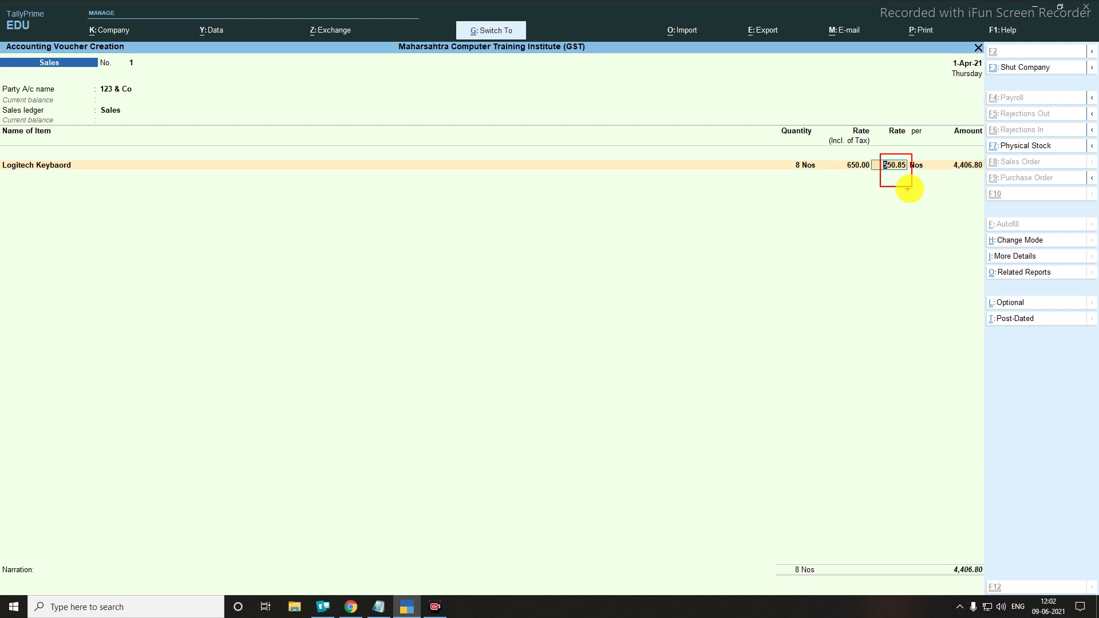
key("Escape")
type("65")
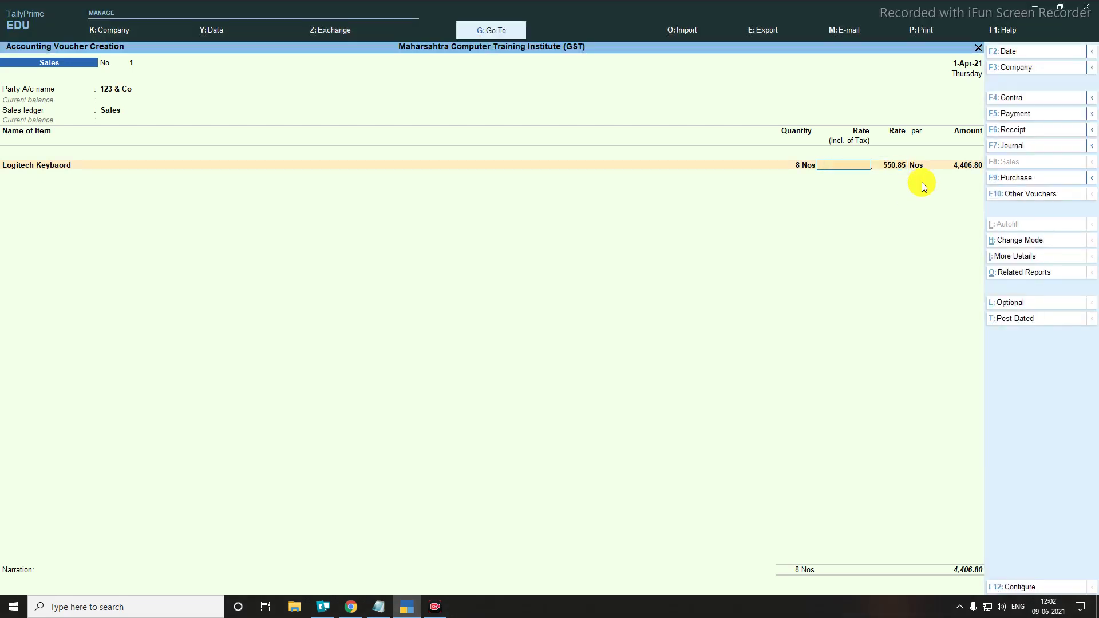
type("0")
key("Return")
key("Return")
key("Return")
key("Return")
Step: Add the CGST and SGST ledgers below the item with their calculated amounts
type("Cgst")
key("Return")
key("Return")
type("Sgst")
key("Return")
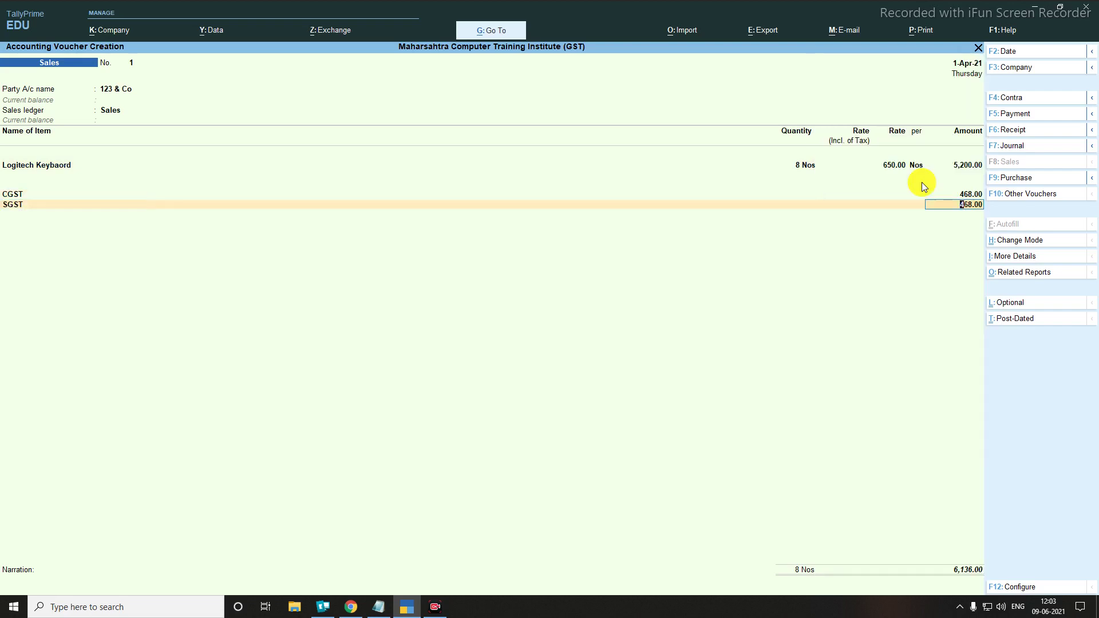
key("Return")
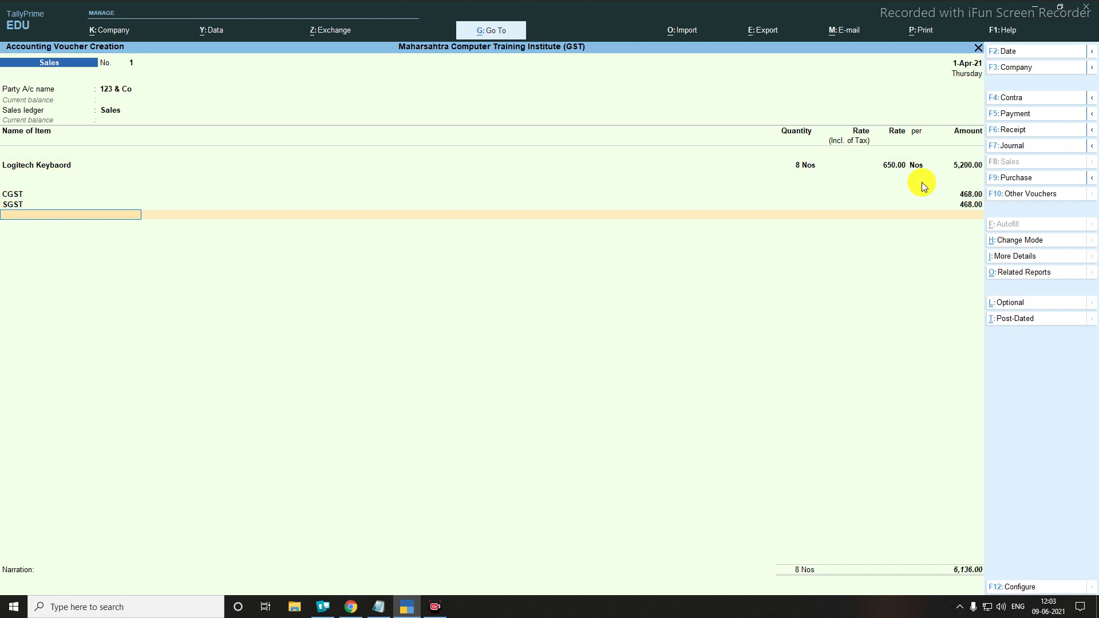
Step: Compare the Rate and Rate (Incl. of Tax) columns, marking both with red rectangles, and clear the markings
key("ctrl")
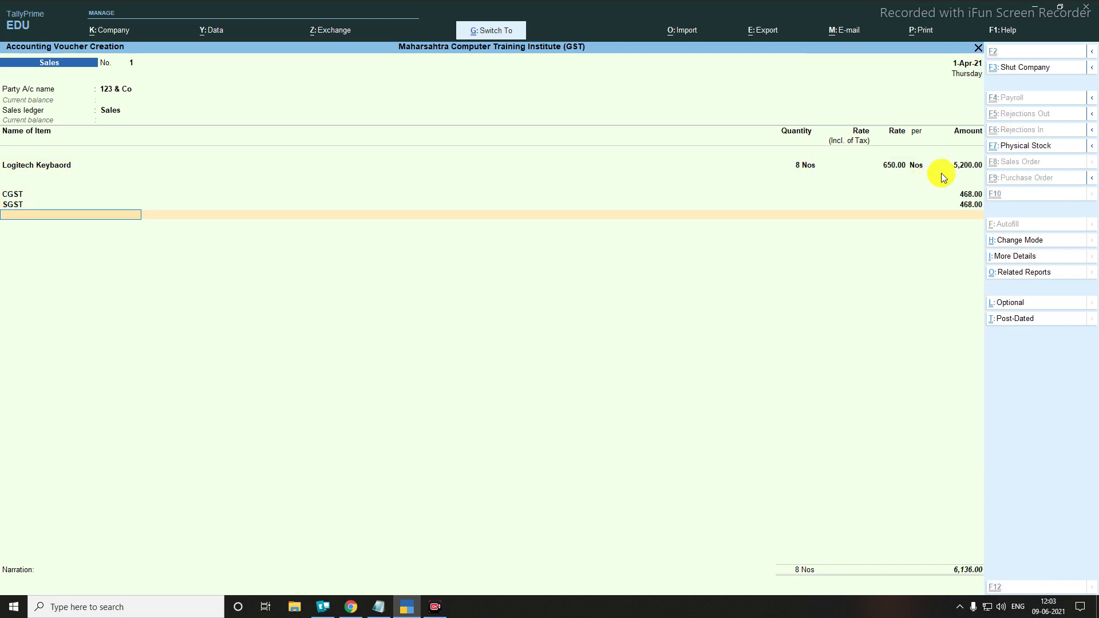
mouse_move(880, 123)
left_mouse_down()
mouse_move(910, 183)
mouse_move(928, 188)
left_mouse_up()
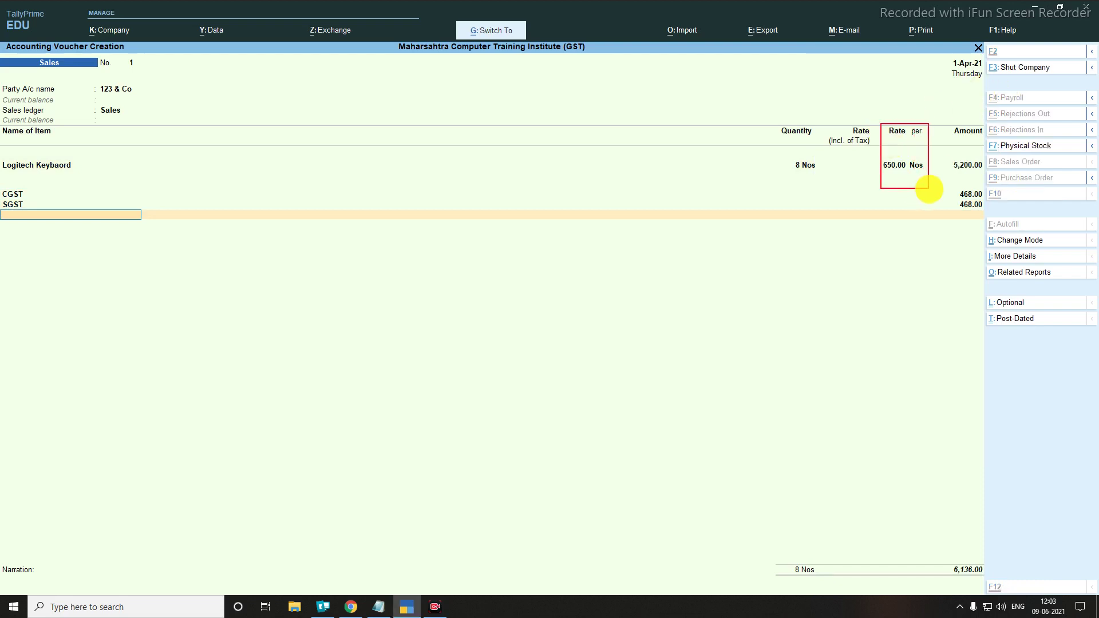
left_click_drag(825, 110, 834, 126)
left_click_drag(860, 170, 873, 192)
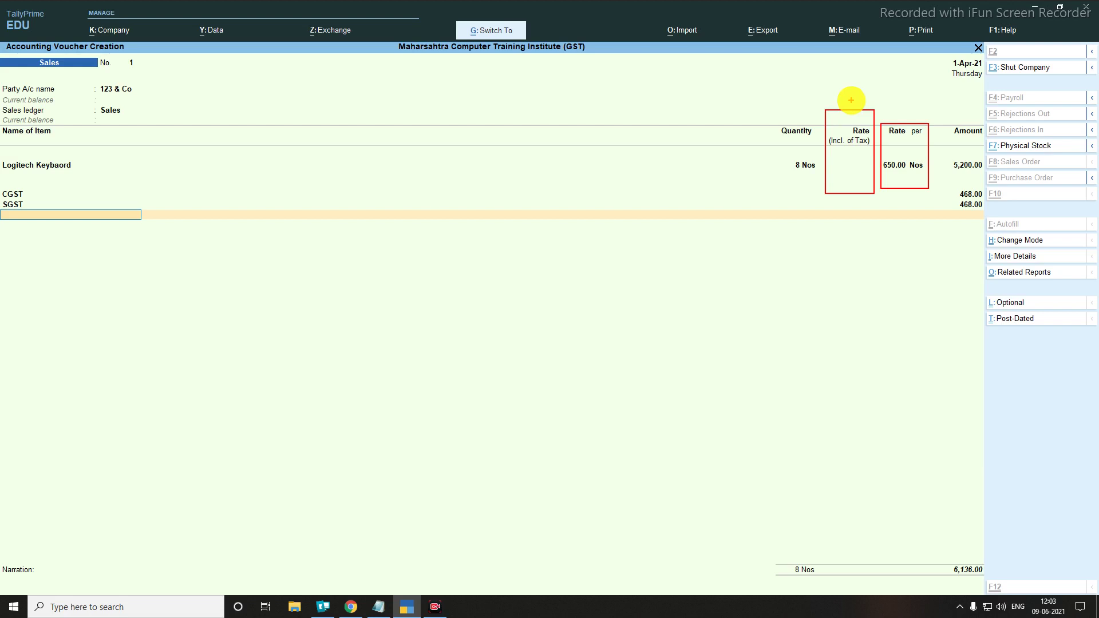
key("Escape")
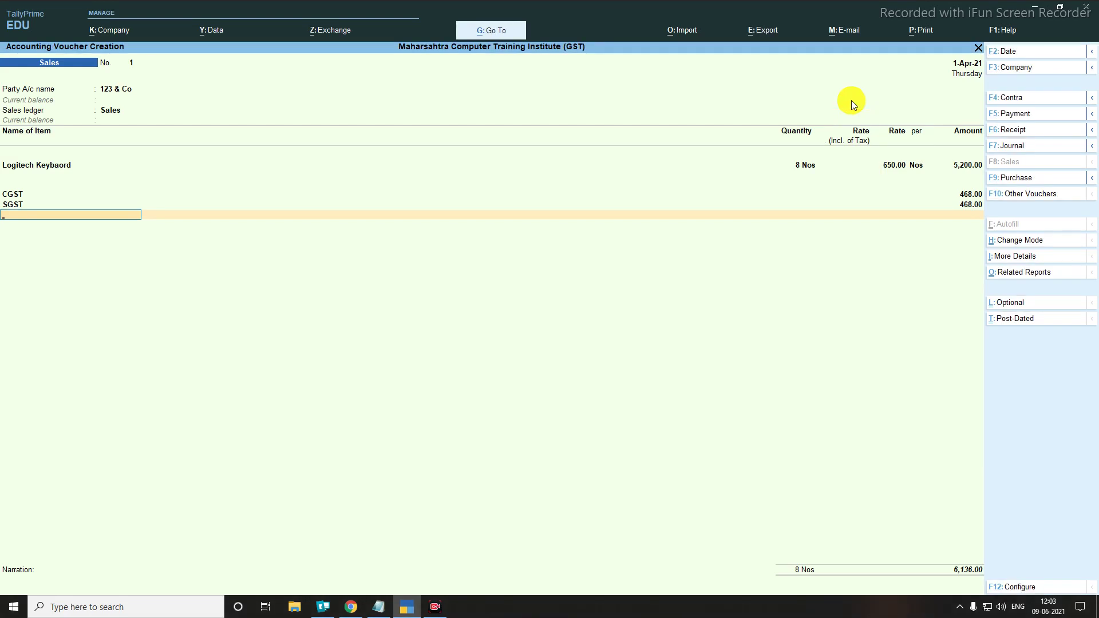
Step: Finish the ledger entries and examine the sales voucher's total amount up close, marking it with a red rectangle
key("Return")
key("ctrl")
key("ctrl+1")
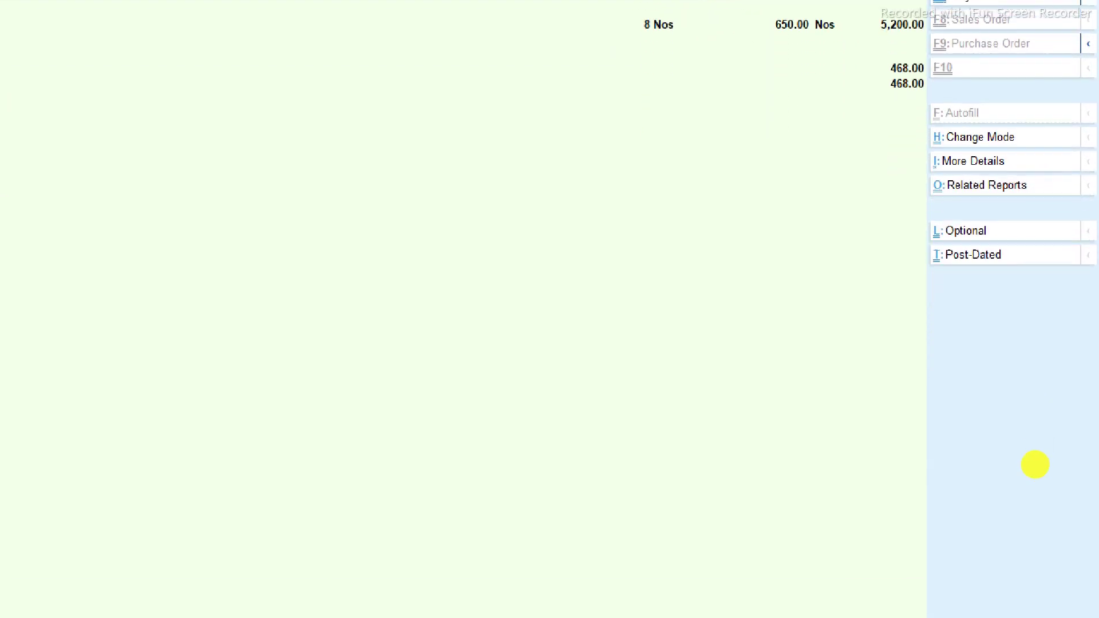
left_click(1025, 514)
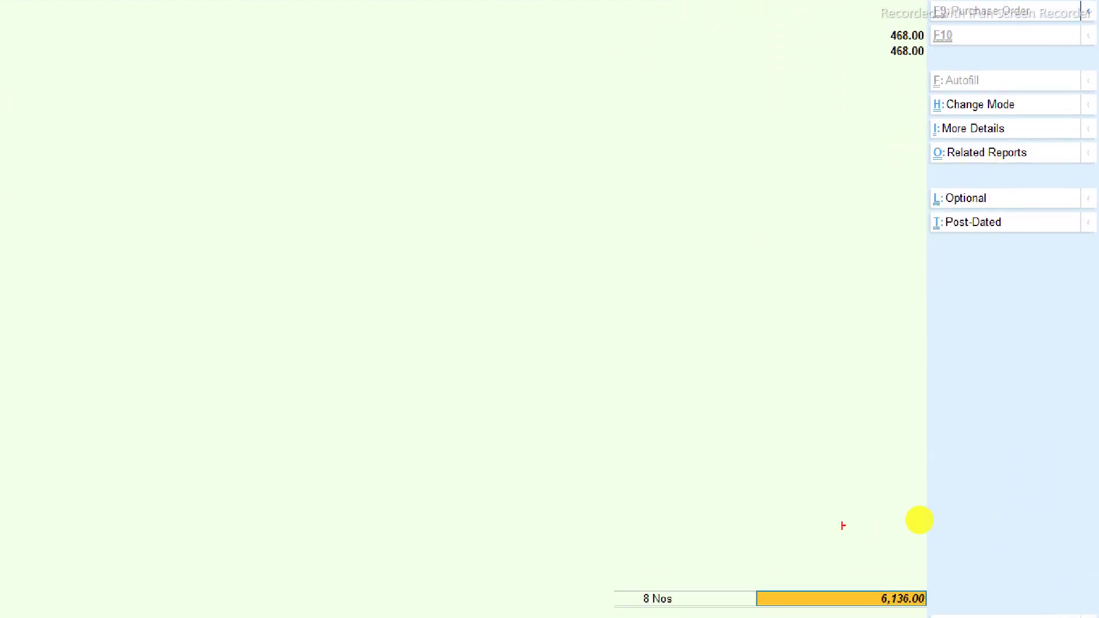
left_click_drag(878, 579, 961, 615)
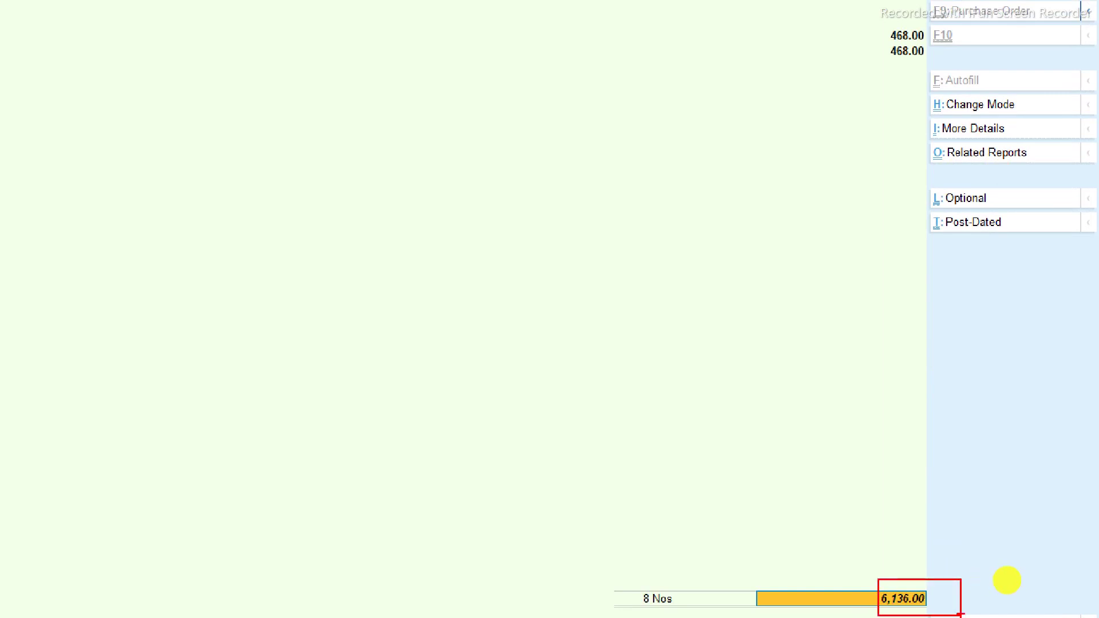
Step: Clear the marking, accept the sales voucher without a narration, and return to the Gateway of Tally
key("Return")
key("Return")
key("Return")
key("Return")
key("Return")
key("Return")
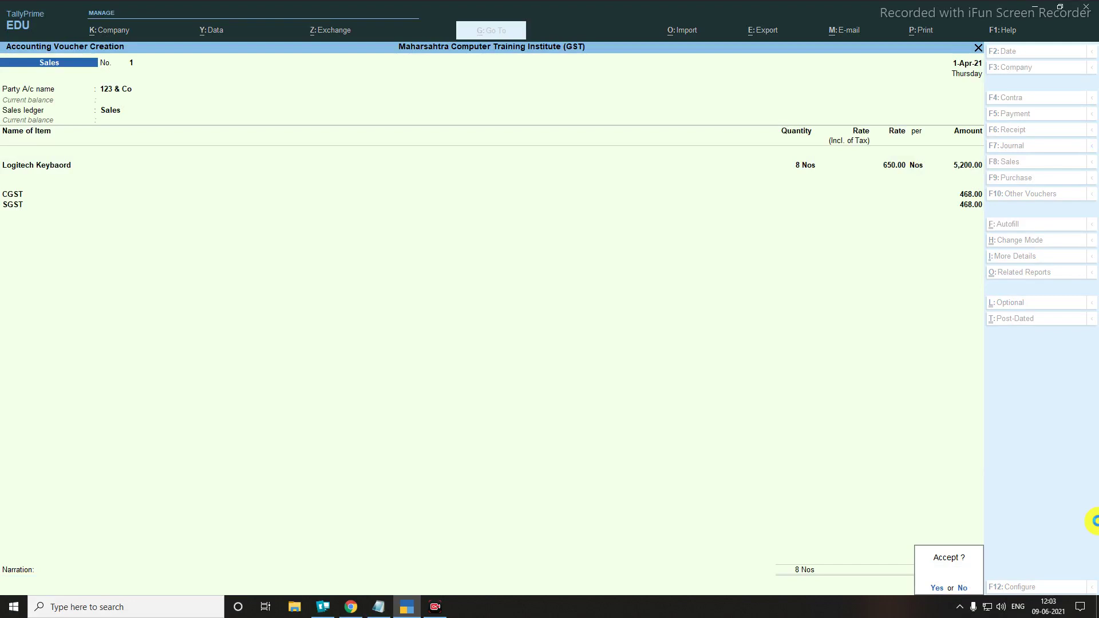
key("Return")
key("Escape")
Step: Open the Balance Sheet in detailed view and go to Duties & Taxes under Current Liabilities
key("Down")
key("Down")
key("Down")
key("Down")
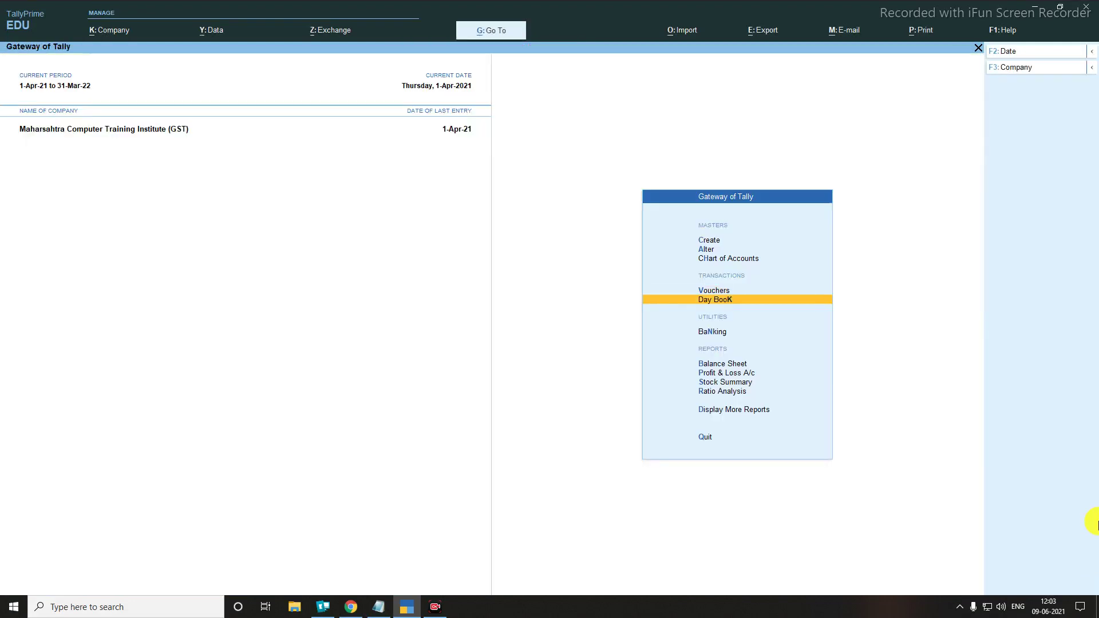
key("Up")
key("Return")
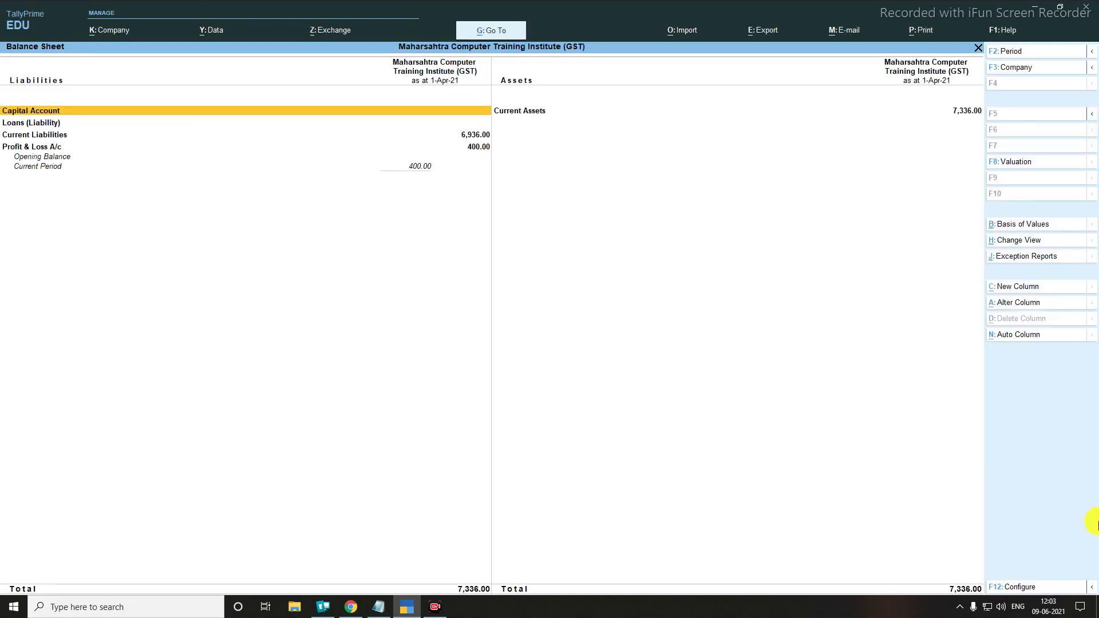
key("alt+F5")
key("Down")
key("Down")
key("Down")
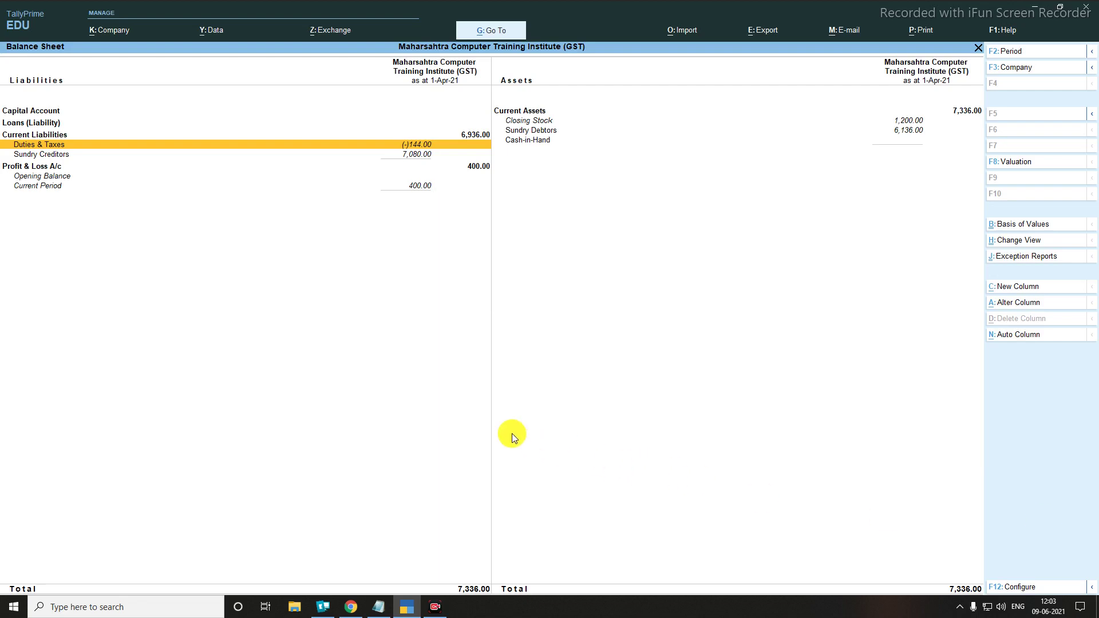
Step: Write the on-screen note "purchase and sales=local" over the Balance Sheet
key("ctrl")
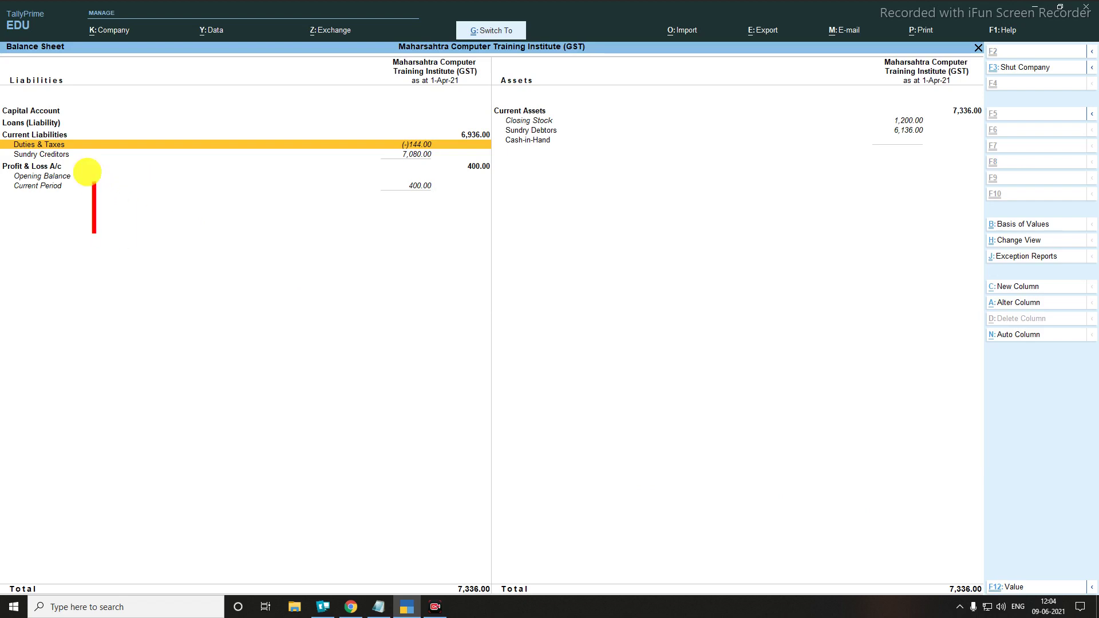
type("purchase ")
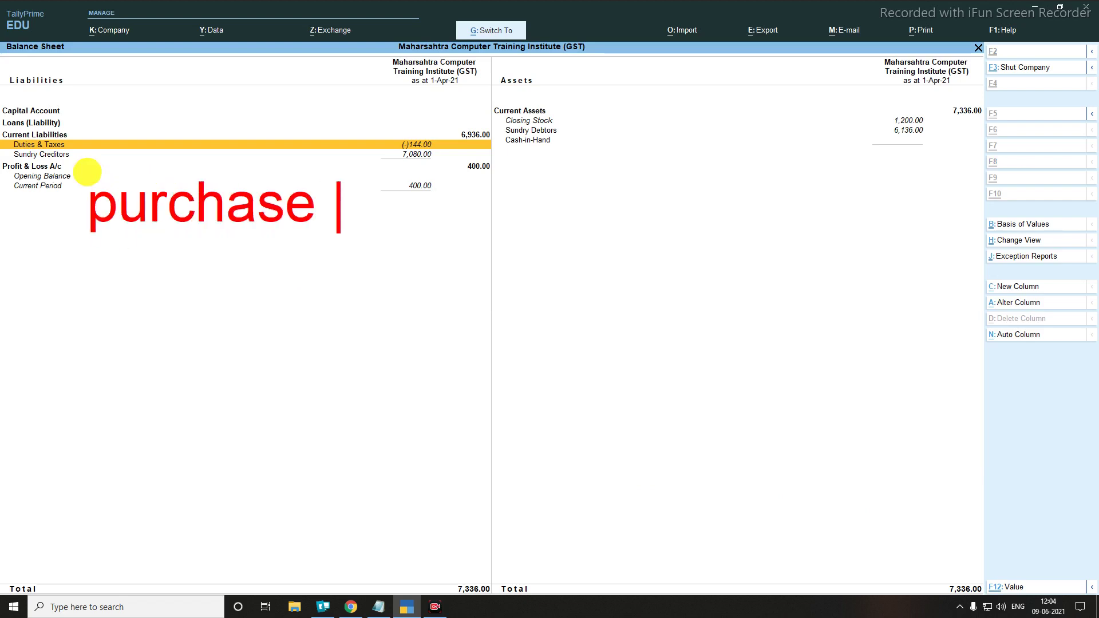
type("and ")
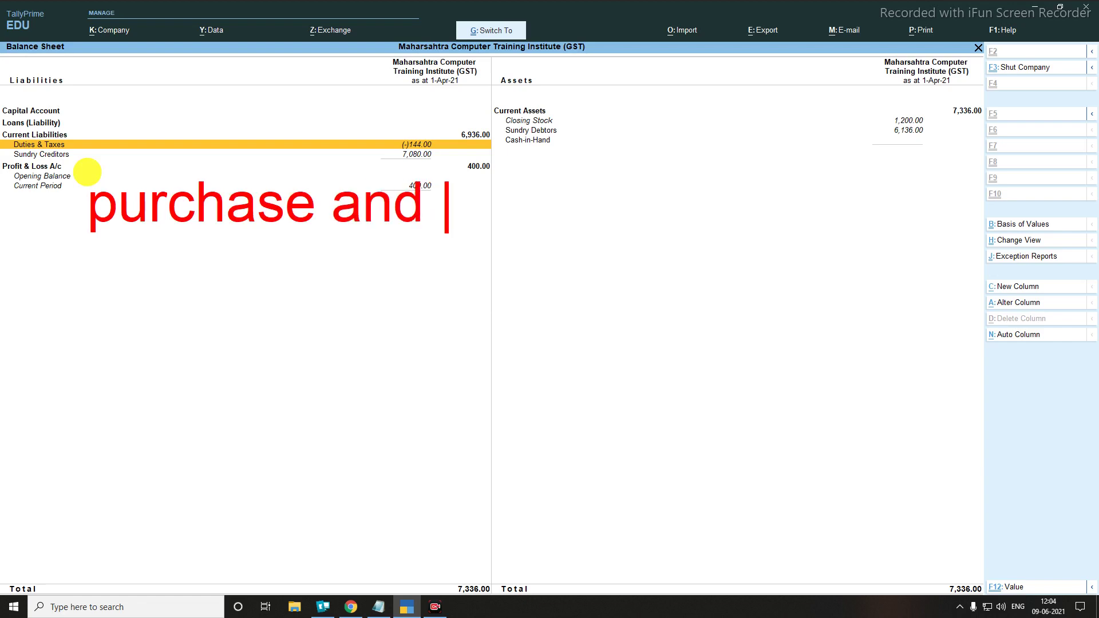
type("sales")
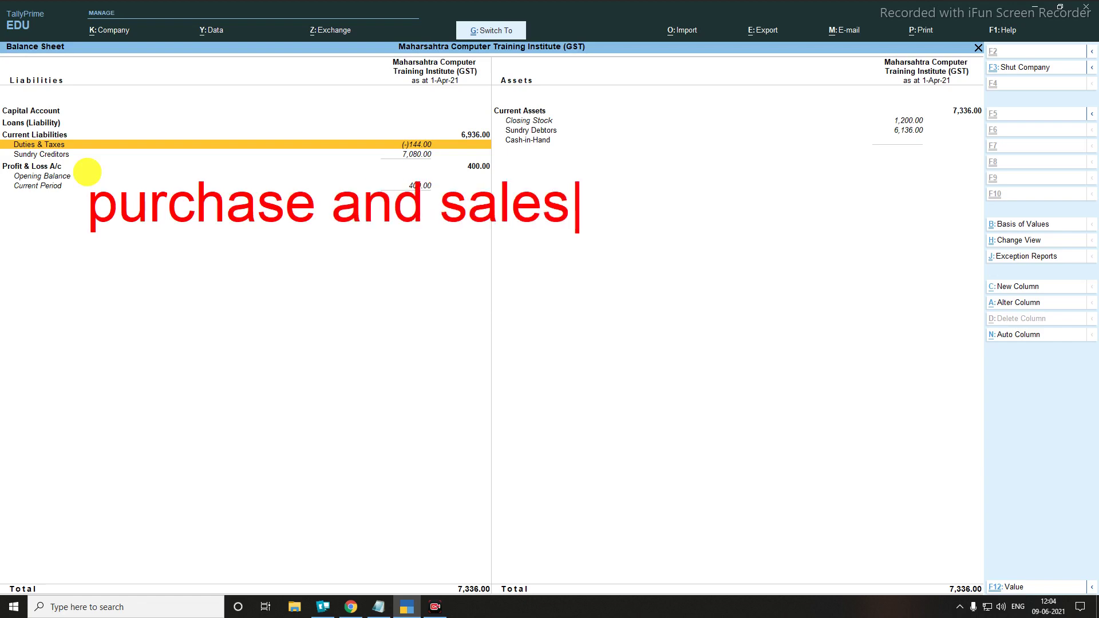
type("=local")
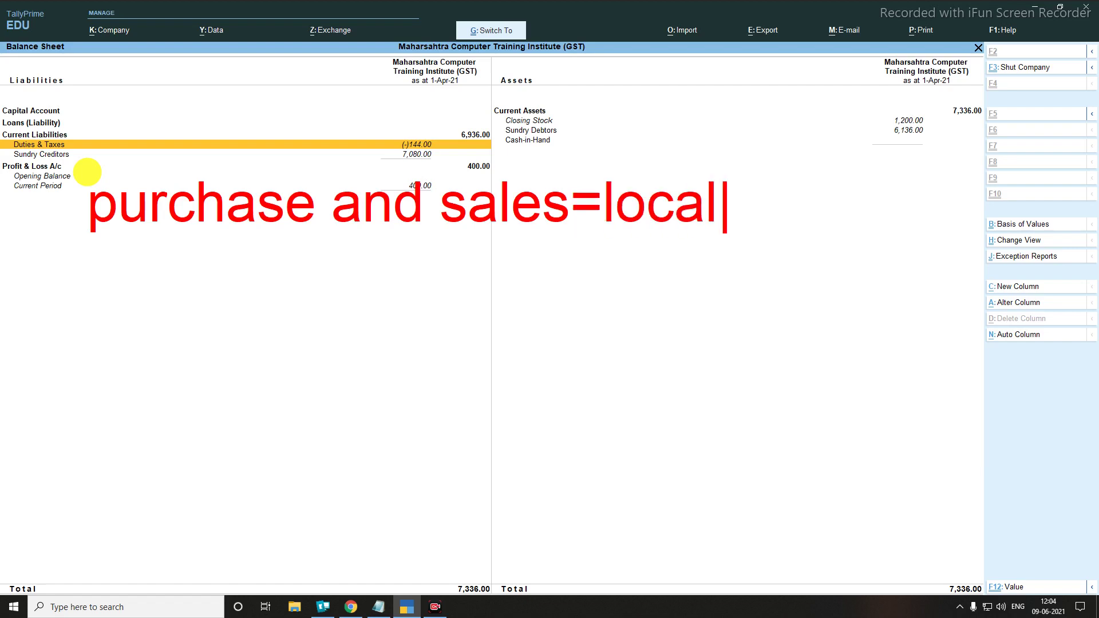
Step: Add a second line reading "gst automatic set off" to the on-screen note
key("Return")
type("gst atuto")
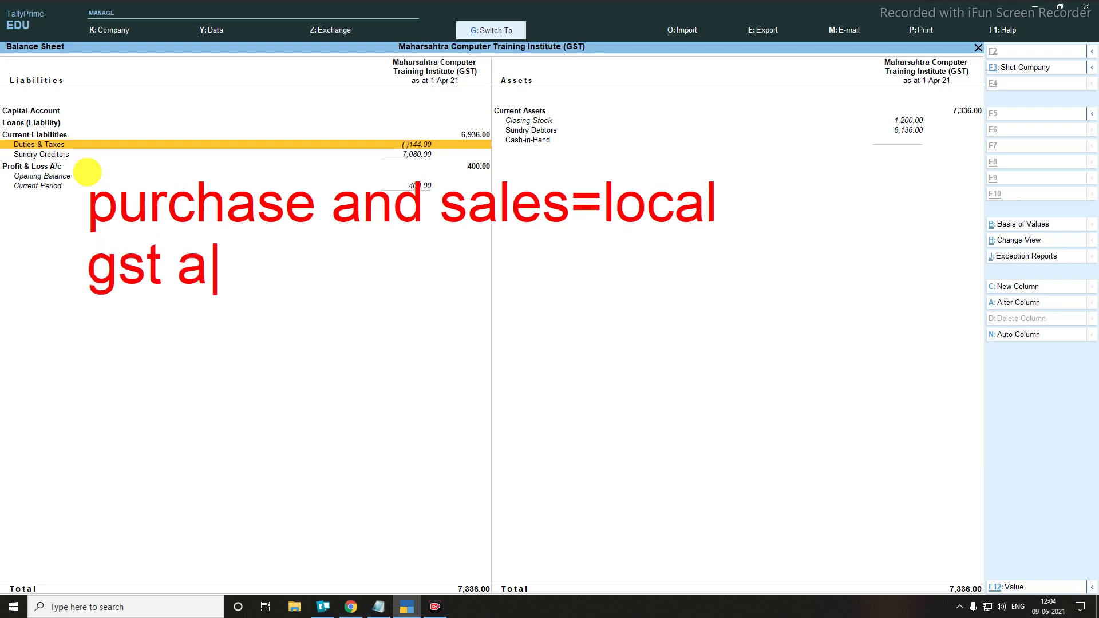
key("BackSpace")
key("BackSpace")
key("BackSpace")
key("BackSpace")
type("utomatic s")
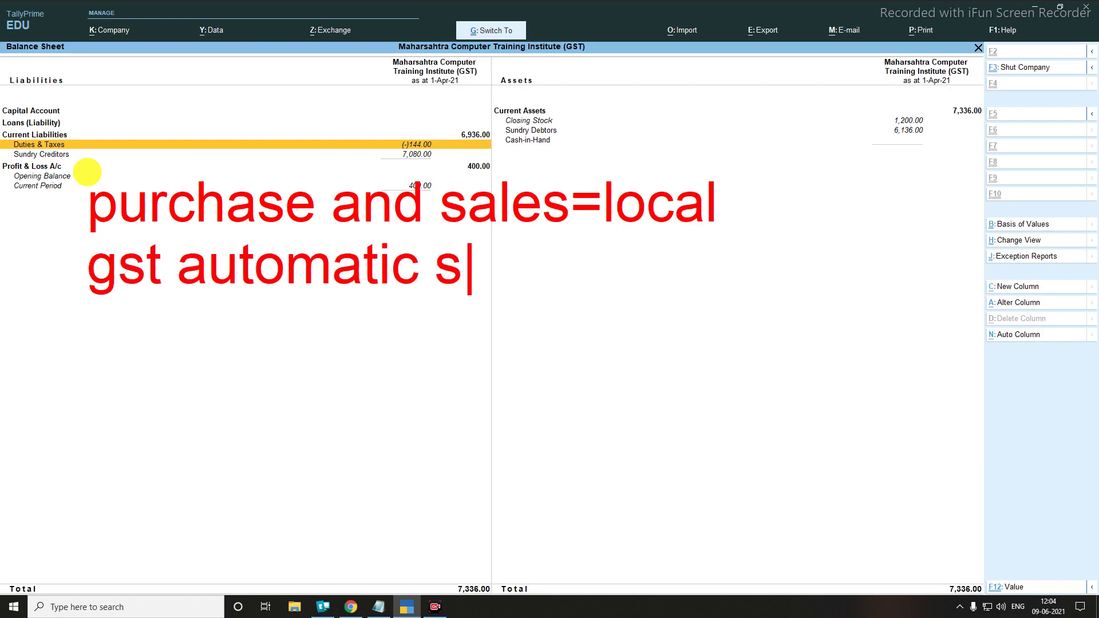
type("et off")
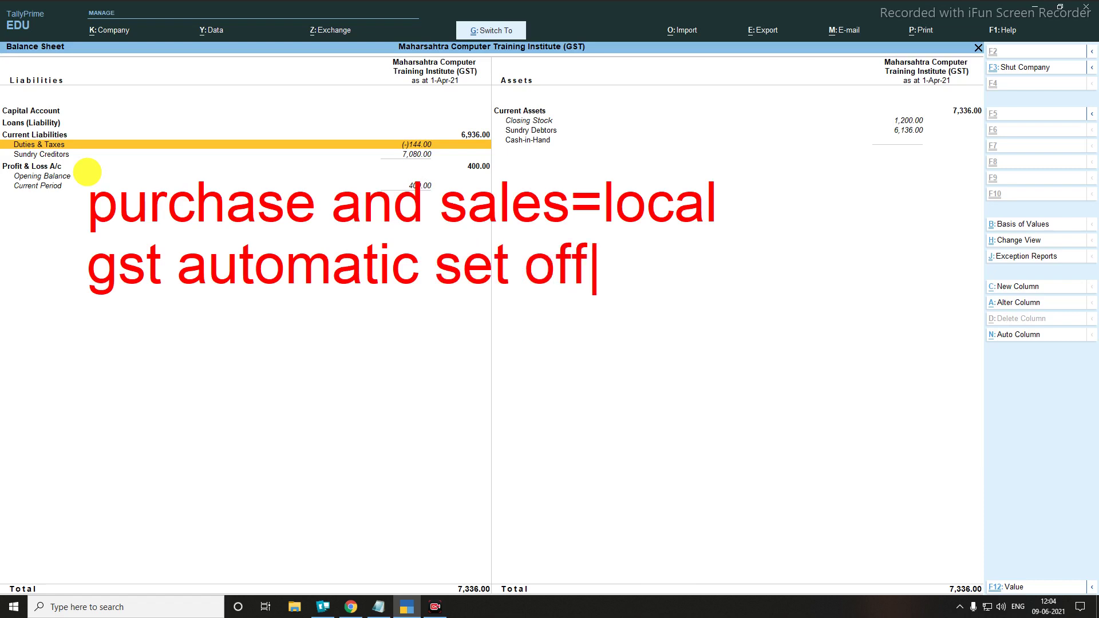
Step: Leave a blank line and add "interstate sales and purchase=set off gst" to the note, ending with a new line
key("Return")
key("Return")
type("inter")
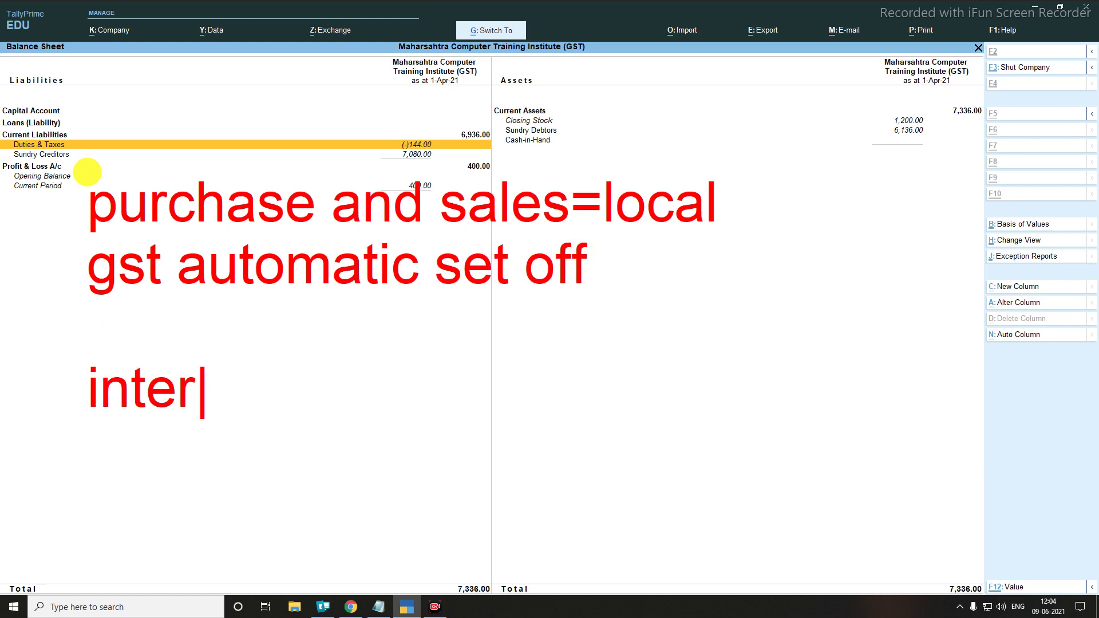
type("state")
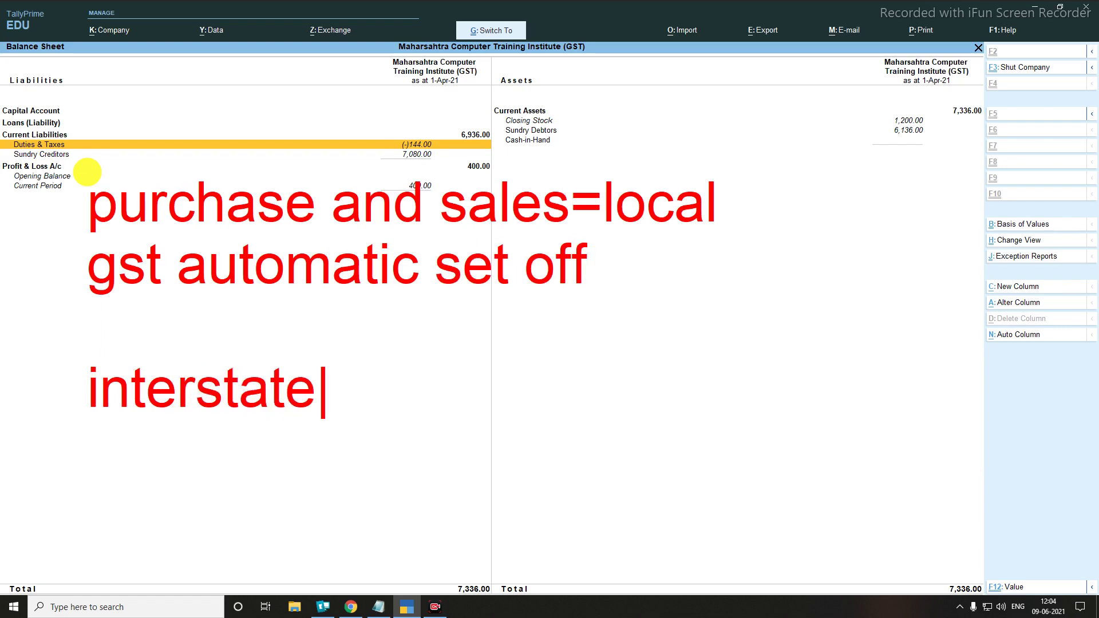
type(" sales ")
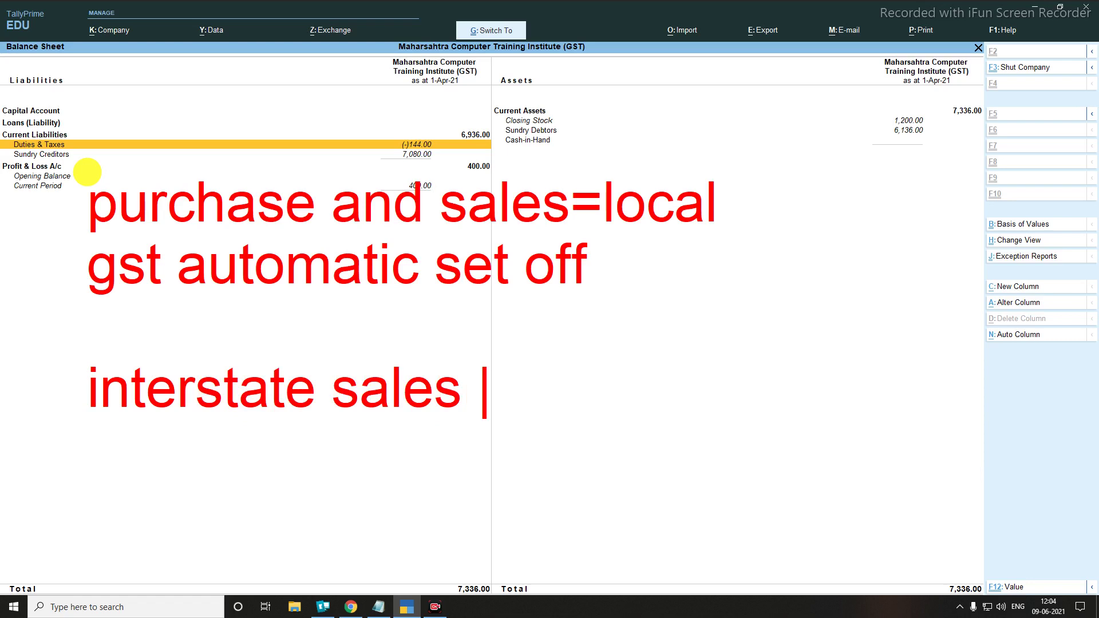
type("and purcha")
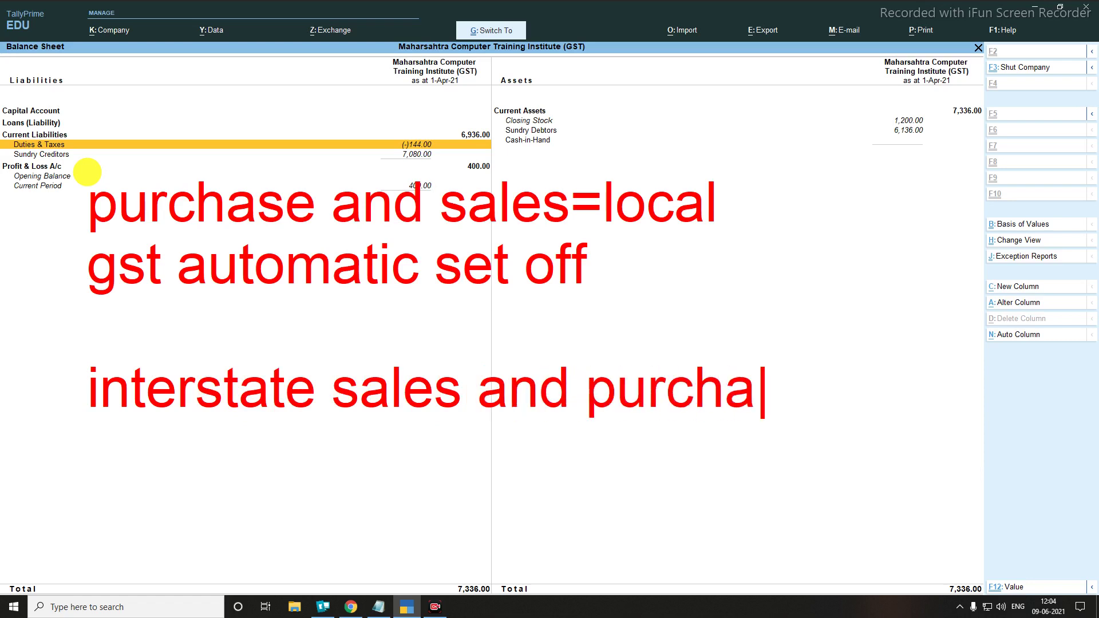
type("se=set")
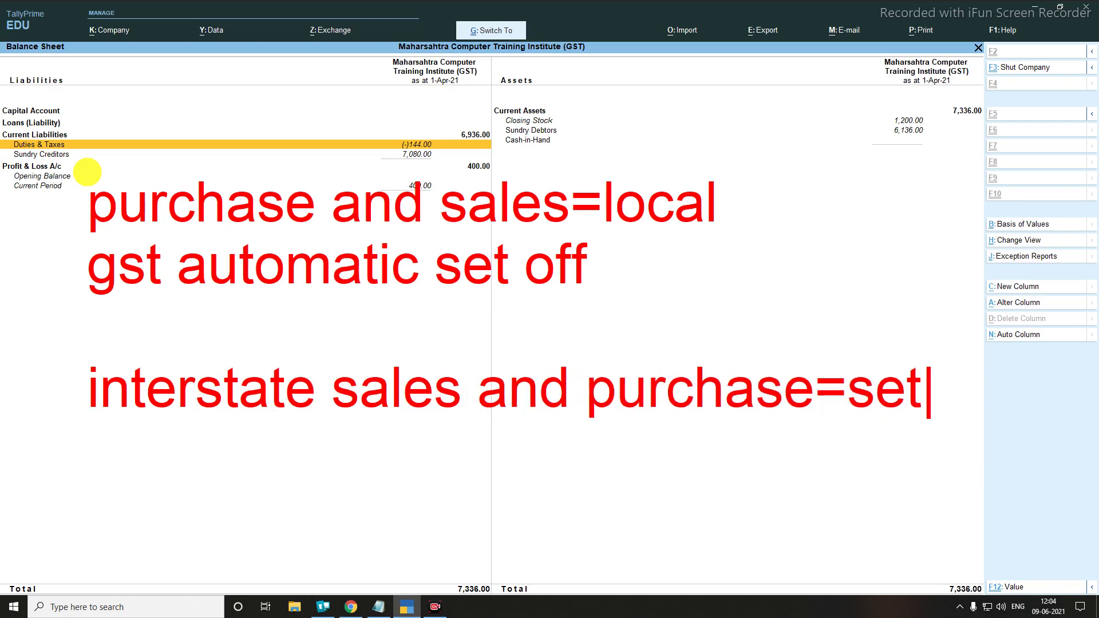
type(" off gst")
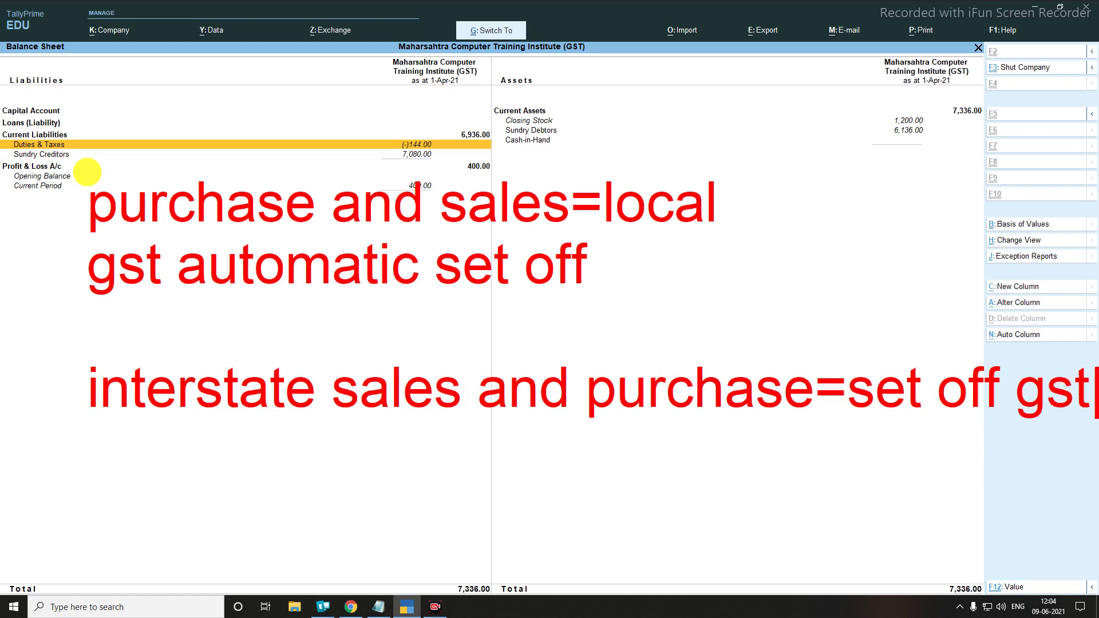
key("Return")
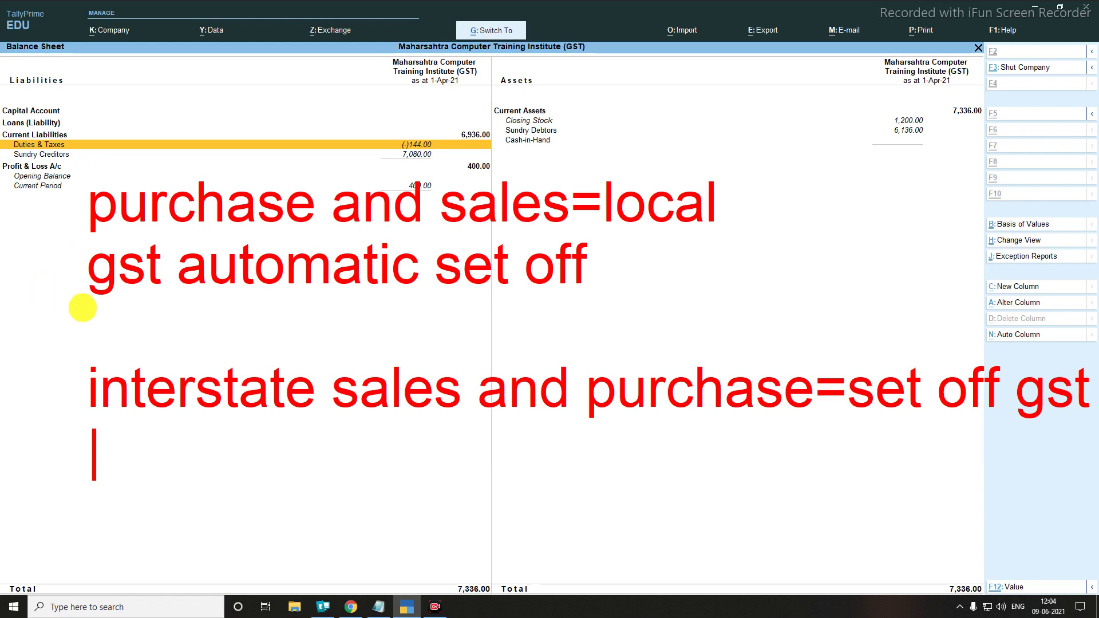
type("1080")
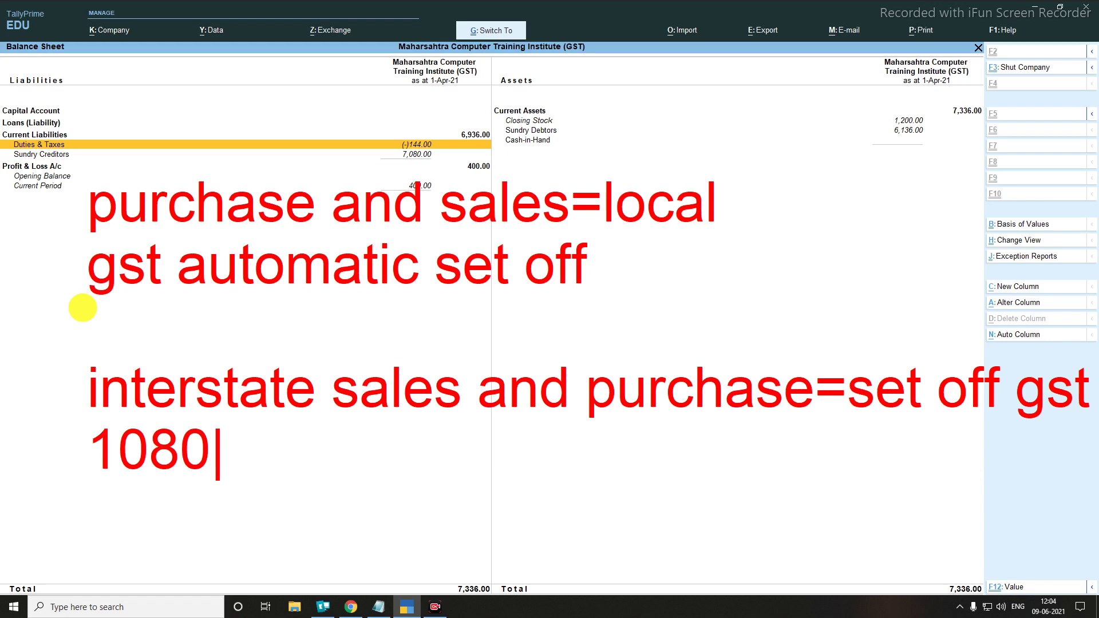
key("BackSpace")
key("BackSpace")
key("BackSpace")
key("BackSpace")
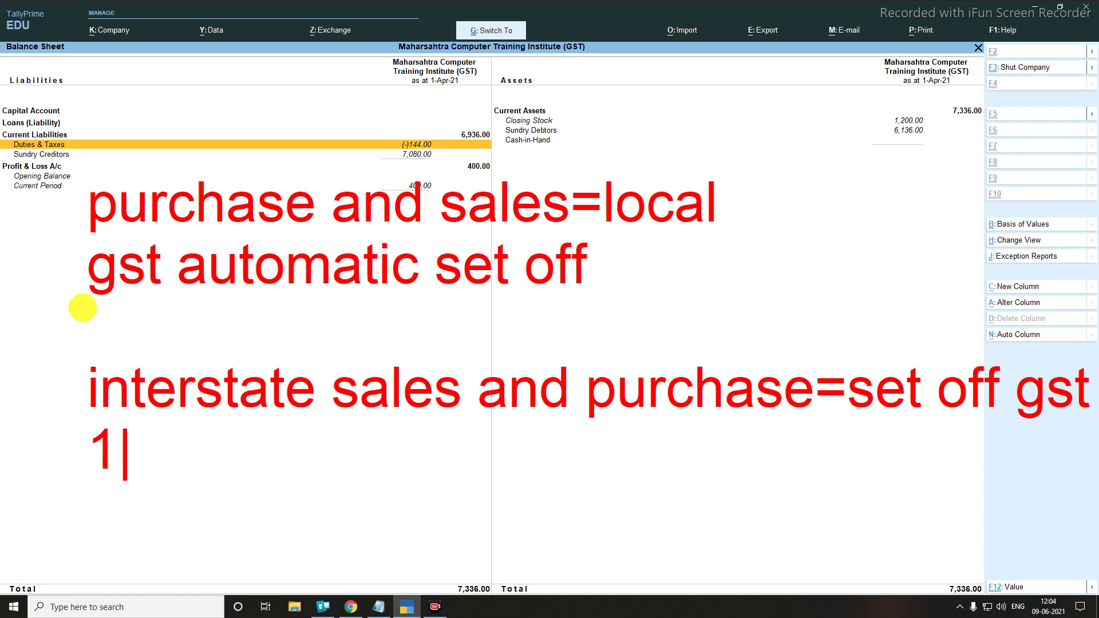
Step: Begin a line reading "-1080-" in the on-screen note, and close the note and the Balance Sheet
type("-108")
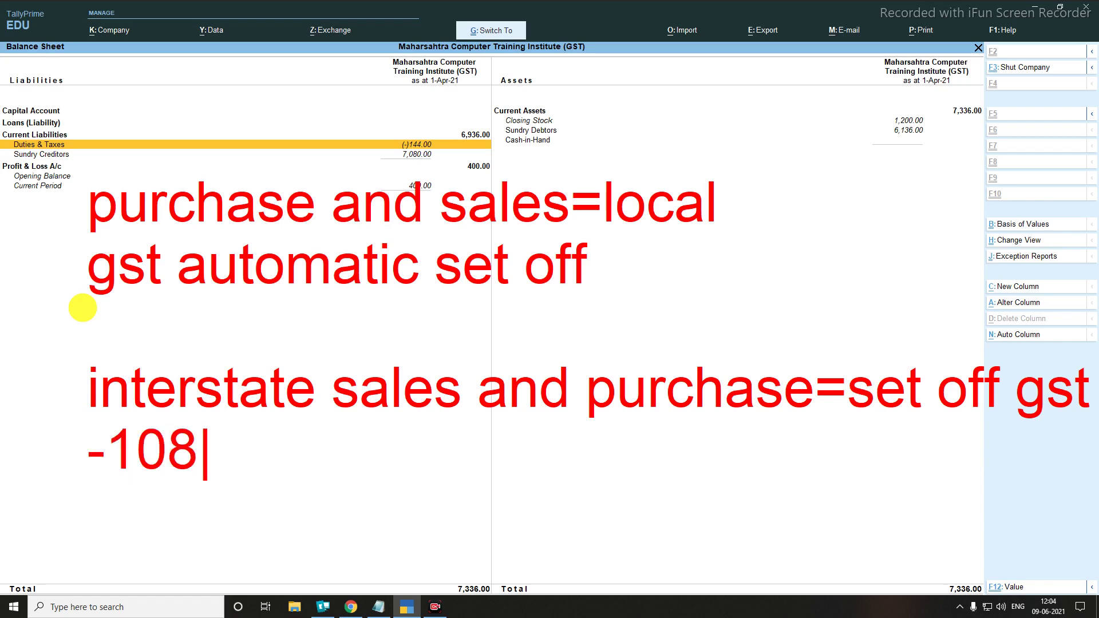
type("0-")
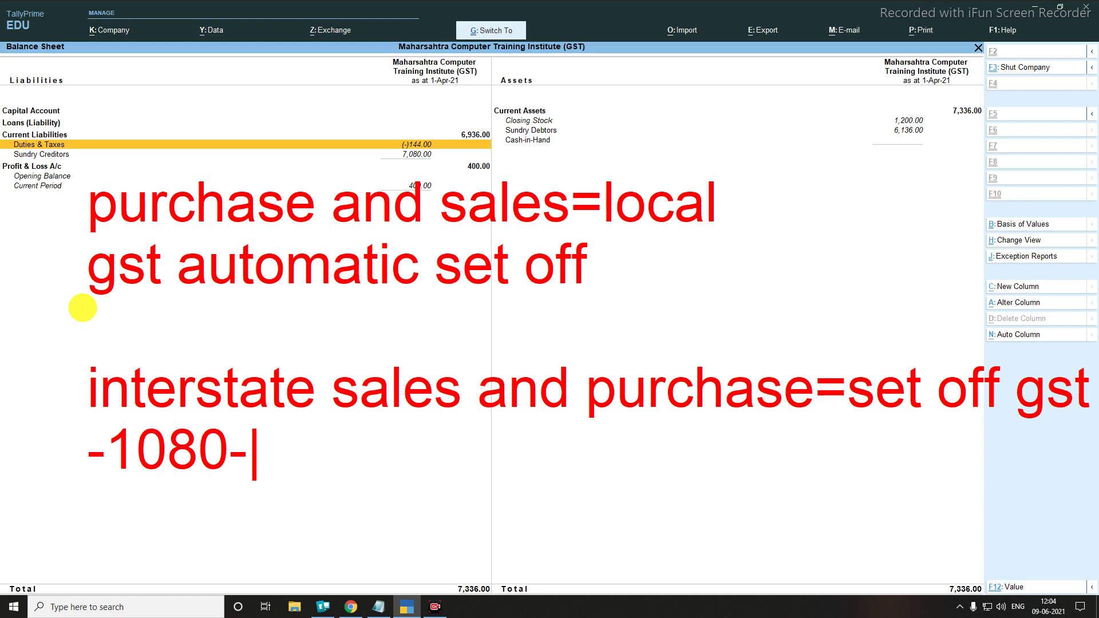
key("Escape")
key("Escape")
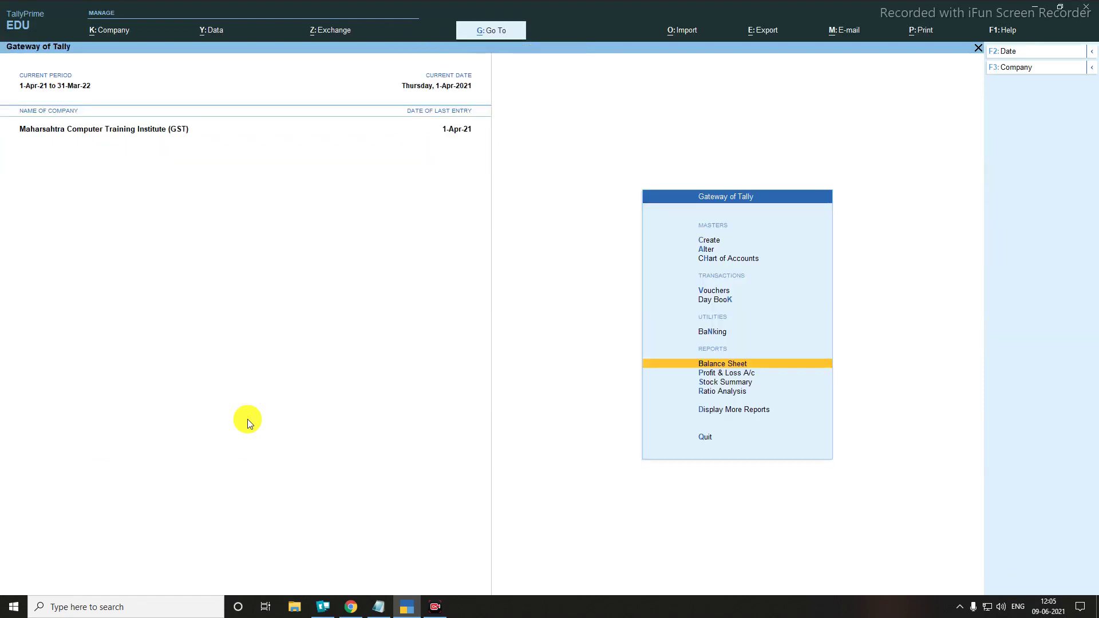
key("Down")
key("Down")
key("Down")
key("Down")
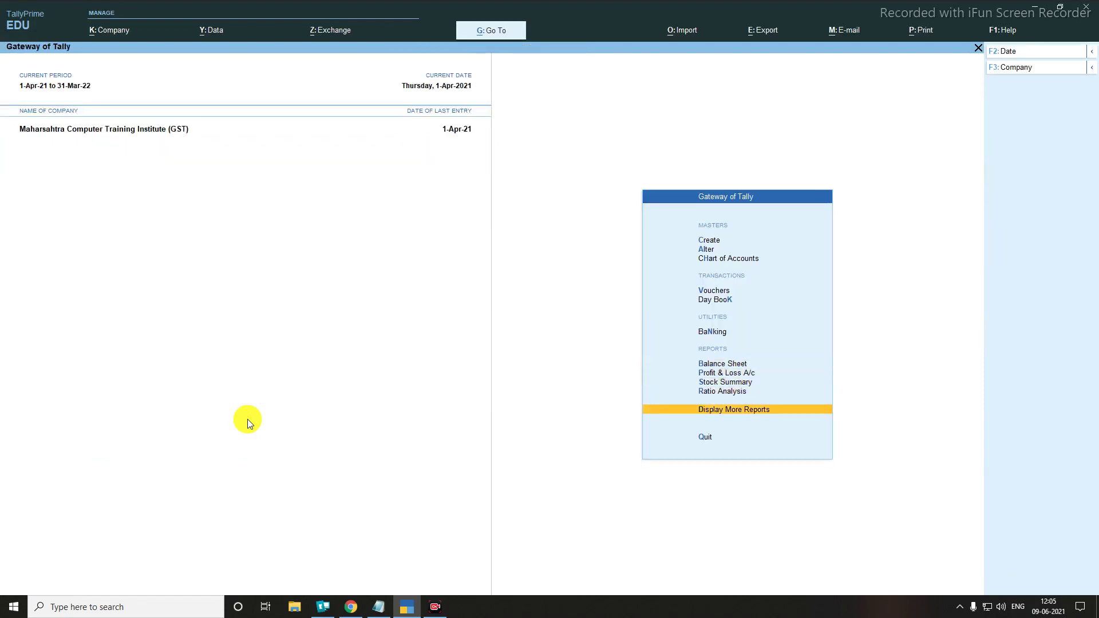
key("Return")
key("Down")
key("Down")
key("Down")
key("Down")
key("Down")
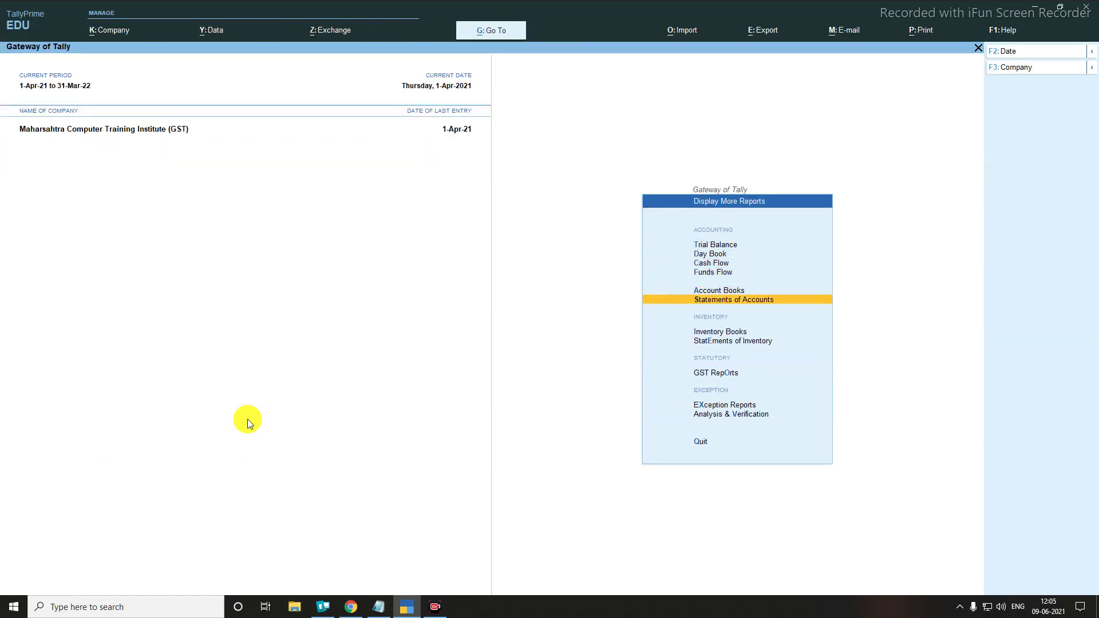
key("Escape")
Step: Open the 123 & Co sales voucher from the Day Book
key("Up")
key("Up")
key("Up")
key("Up")
key("Up")
key("Up")
key("Up")
key("Down")
key("Return")
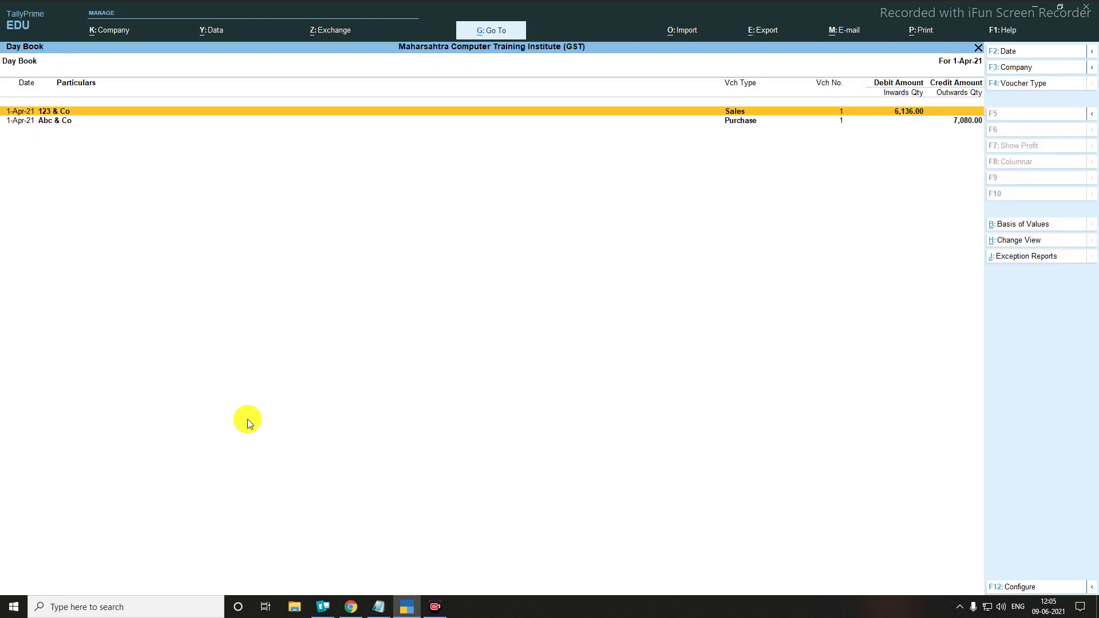
key("Return")
Step: Frame the voucher's CGST and SGST amounts in red and add them with the calculator as 468+468
key("ctrl")
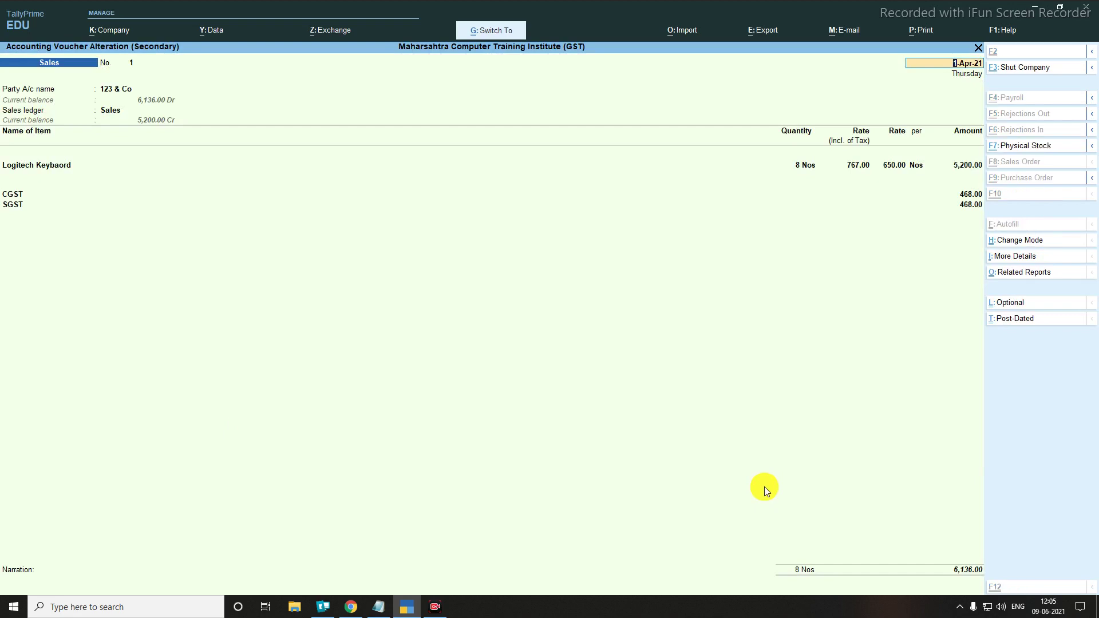
left_click_drag(941, 183, 998, 220)
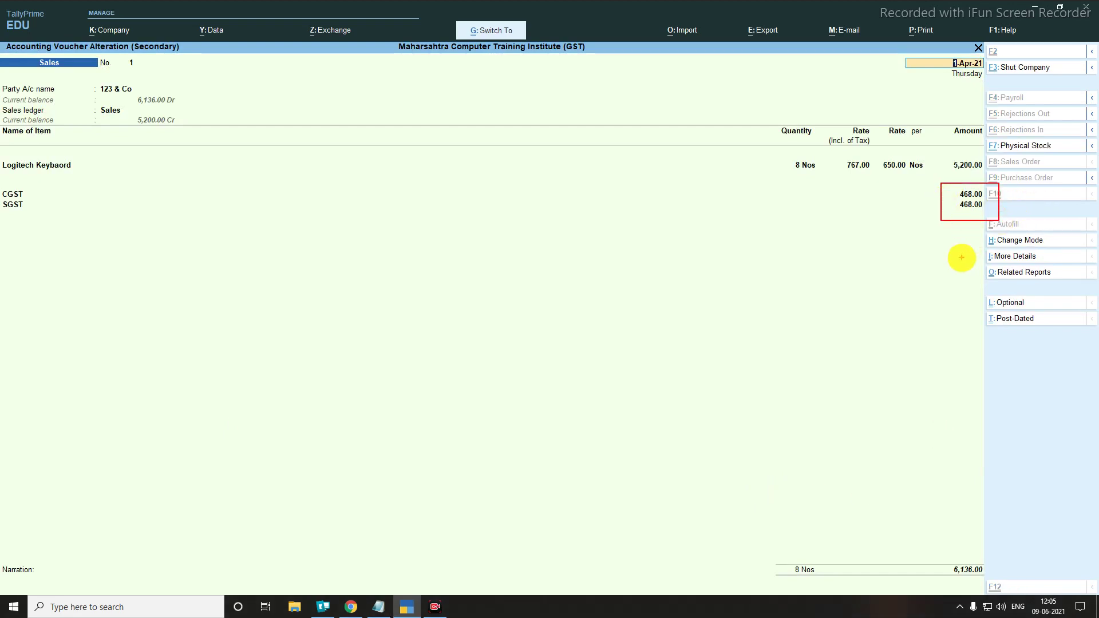
key("ctrl+n")
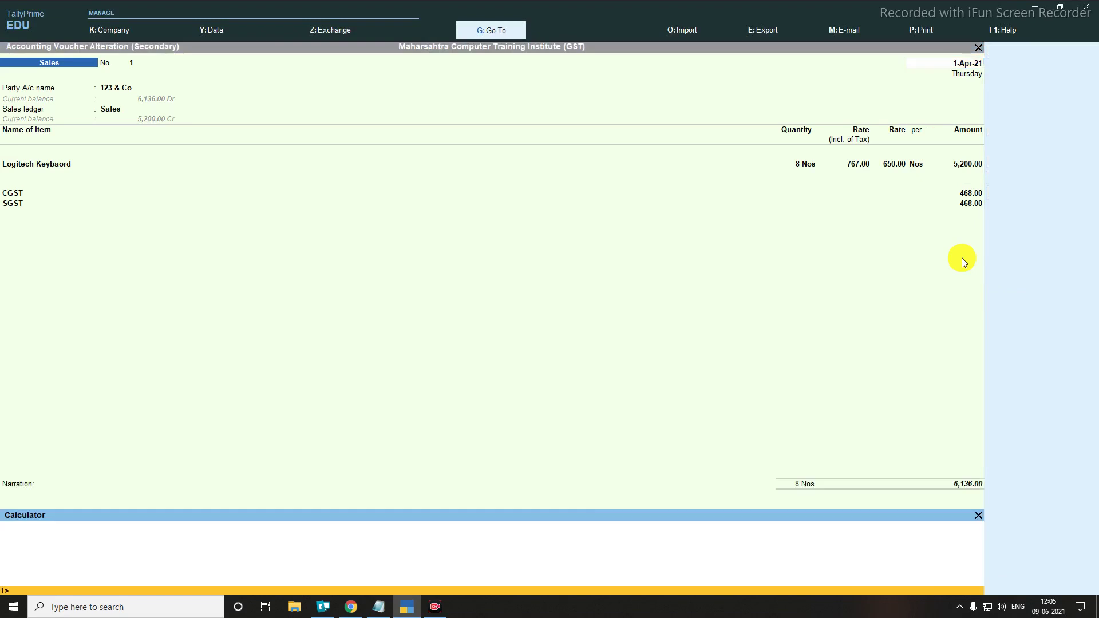
type("468+468")
key("Return")
Step: Write the on-screen note "purchase paid=-1080" over the sales voucher and start a new line
key("ctrl+2")
key("t")
left_click(197, 220)
left_click(183, 187)
type("purchase a")
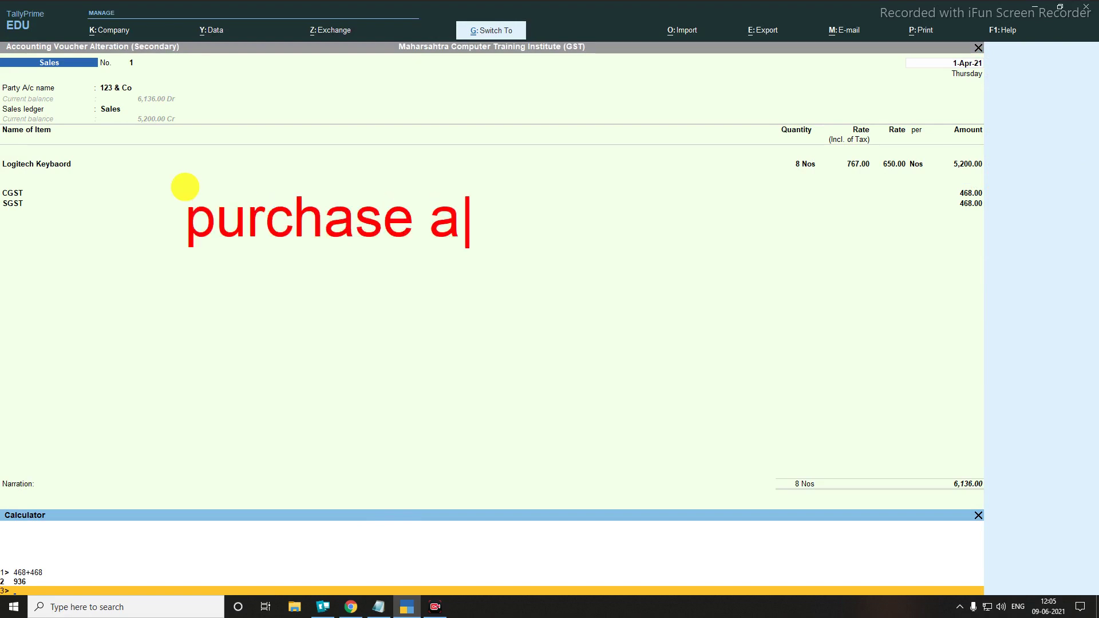
key("BackSpace")
type("=1080")
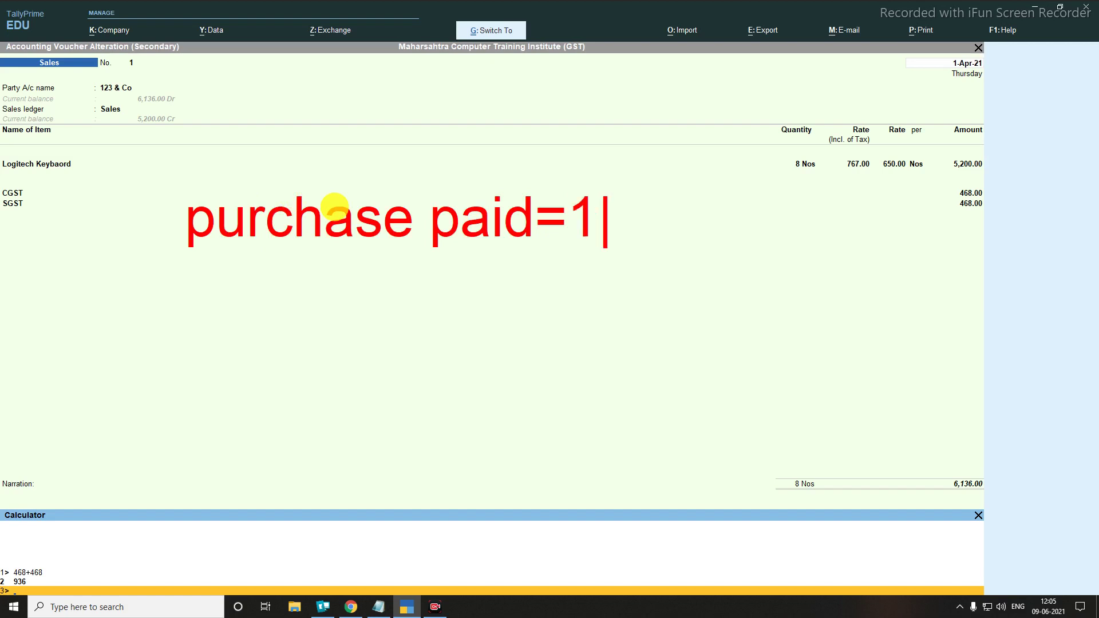
key("BackSpace")
key("BackSpace")
key("BackSpace")
key("BackSpace")
type("-1")
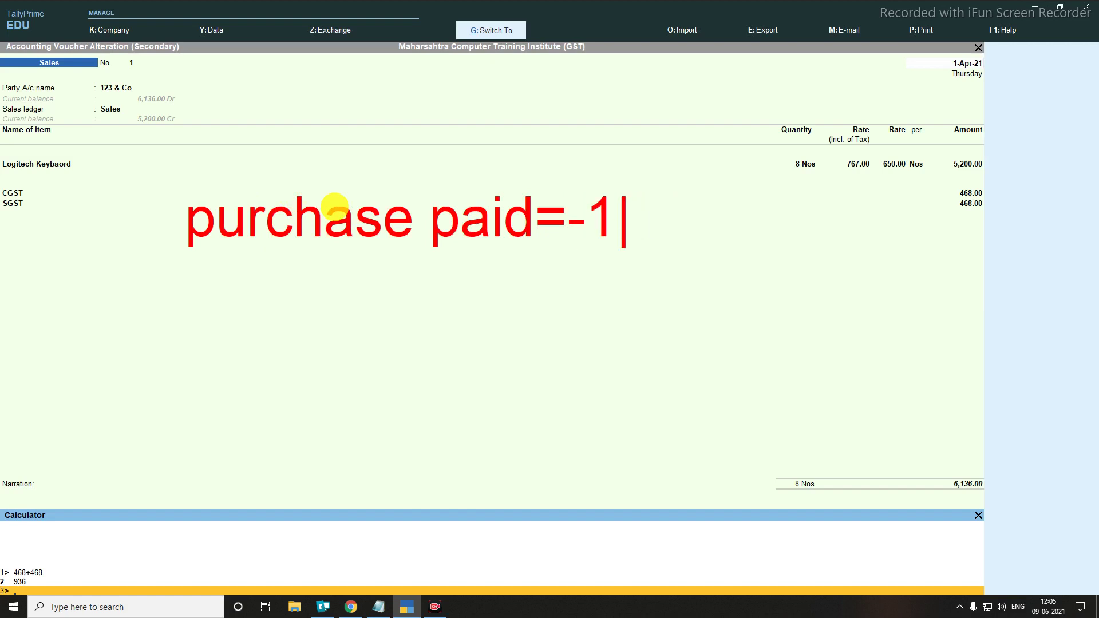
type("080")
key("Return")
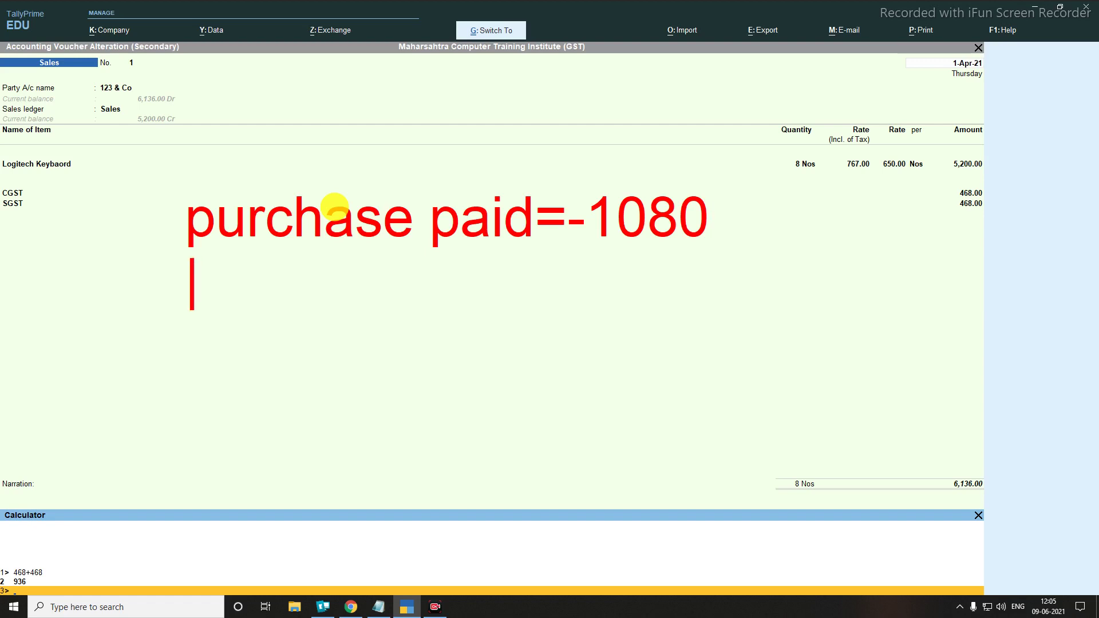
Step: Add a second line reading "sales collect=936" to the note, ending with a new line
type("sales cl")
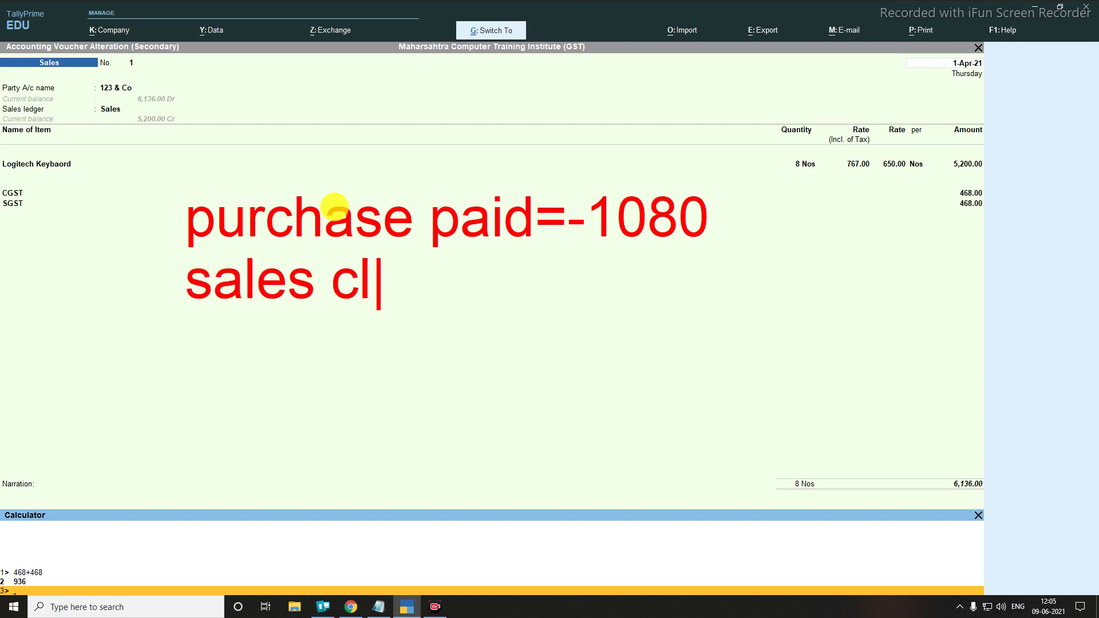
key("BackSpace")
type("ollec")
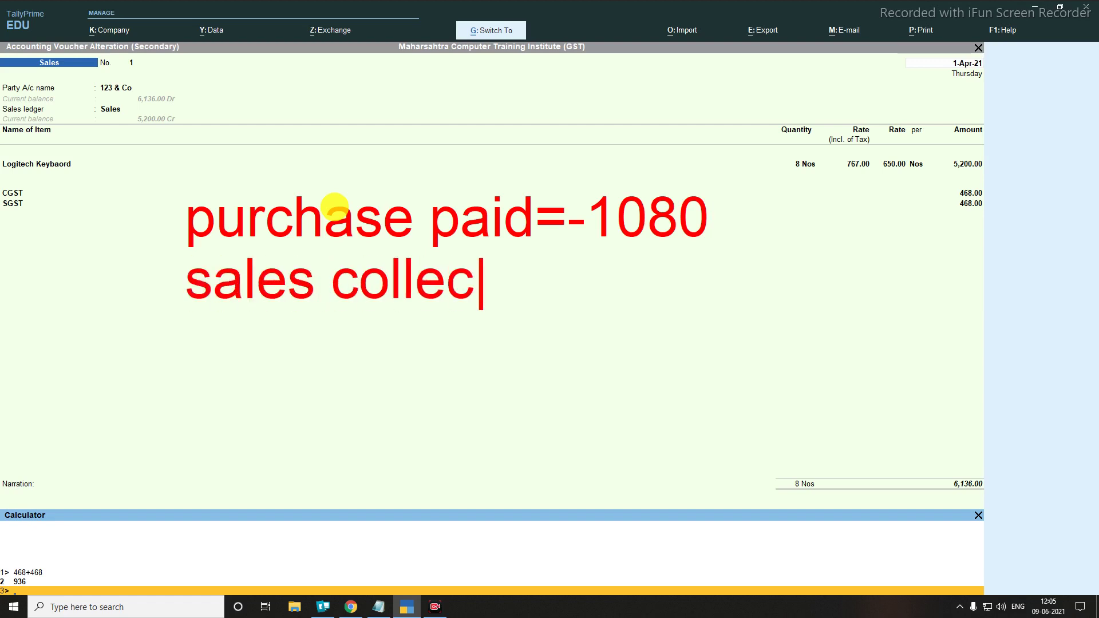
type("t=")
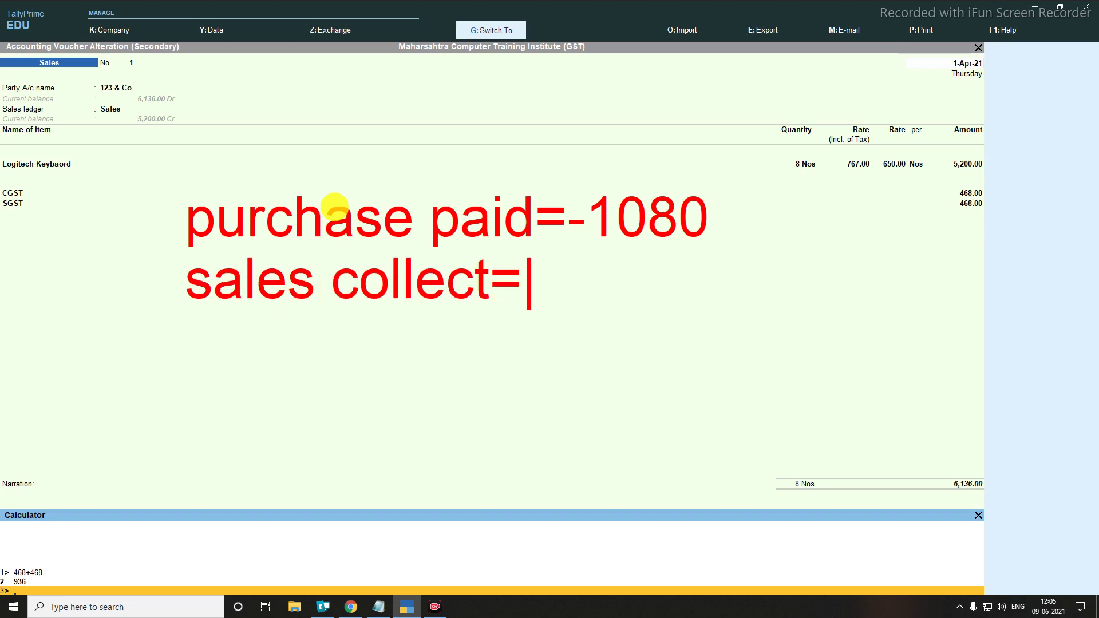
type("9")
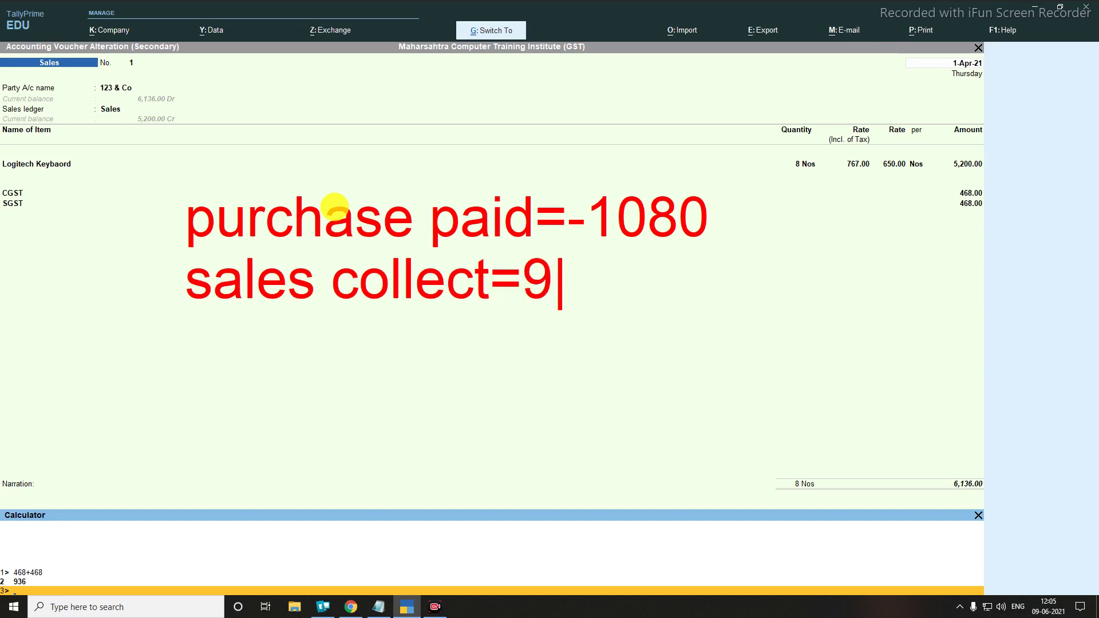
type("36")
key("Return")
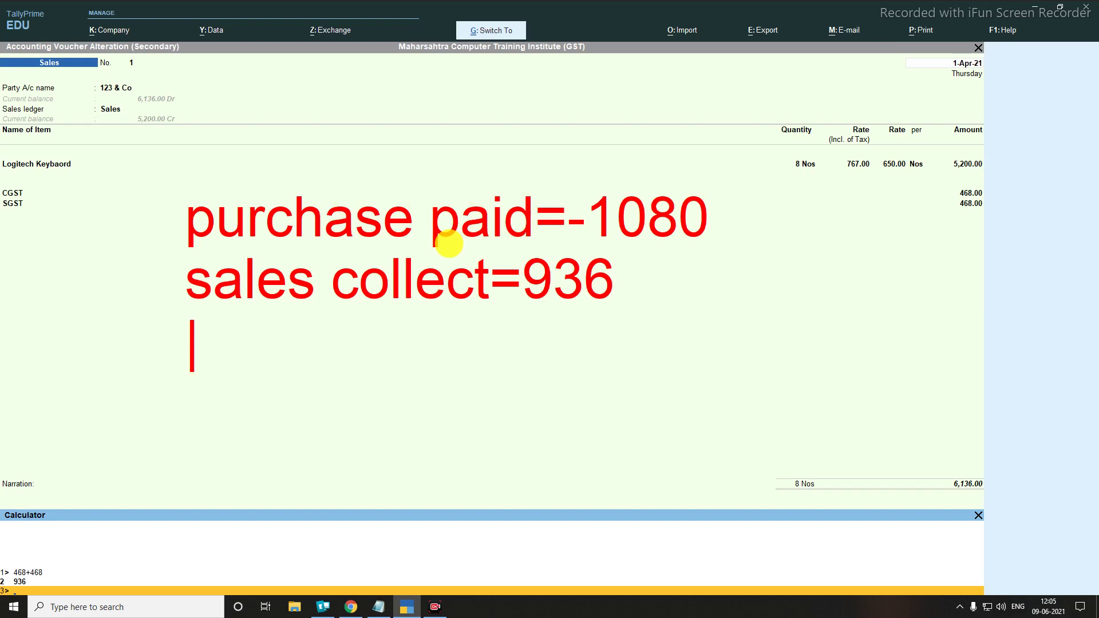
Step: Add the calculation "-1080+936=-144" as the third line and finish the note text
type("-")
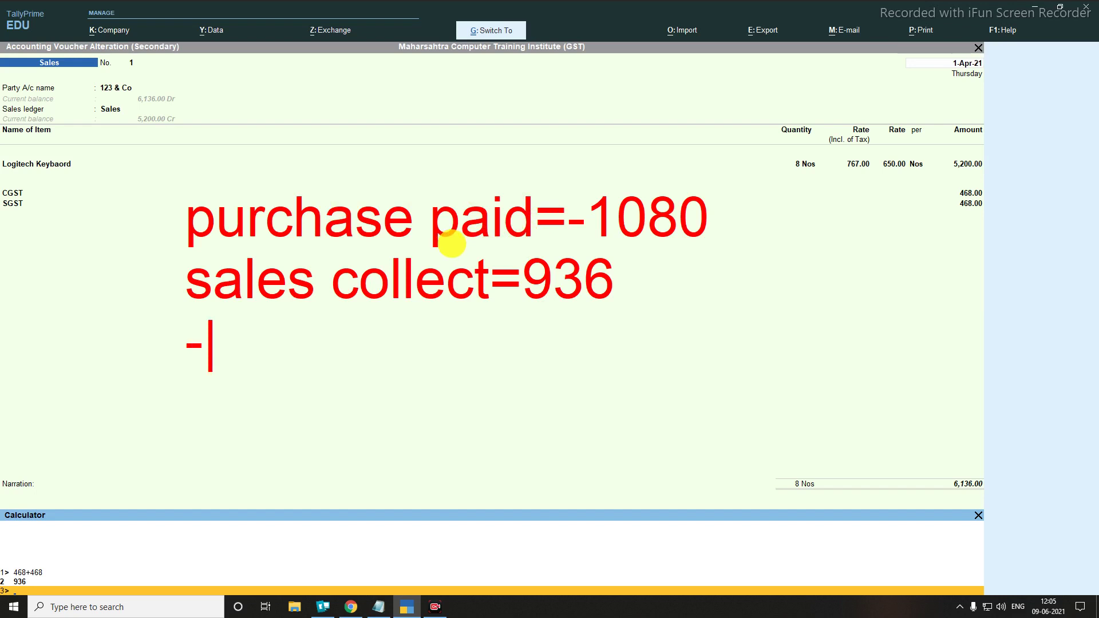
type("1080")
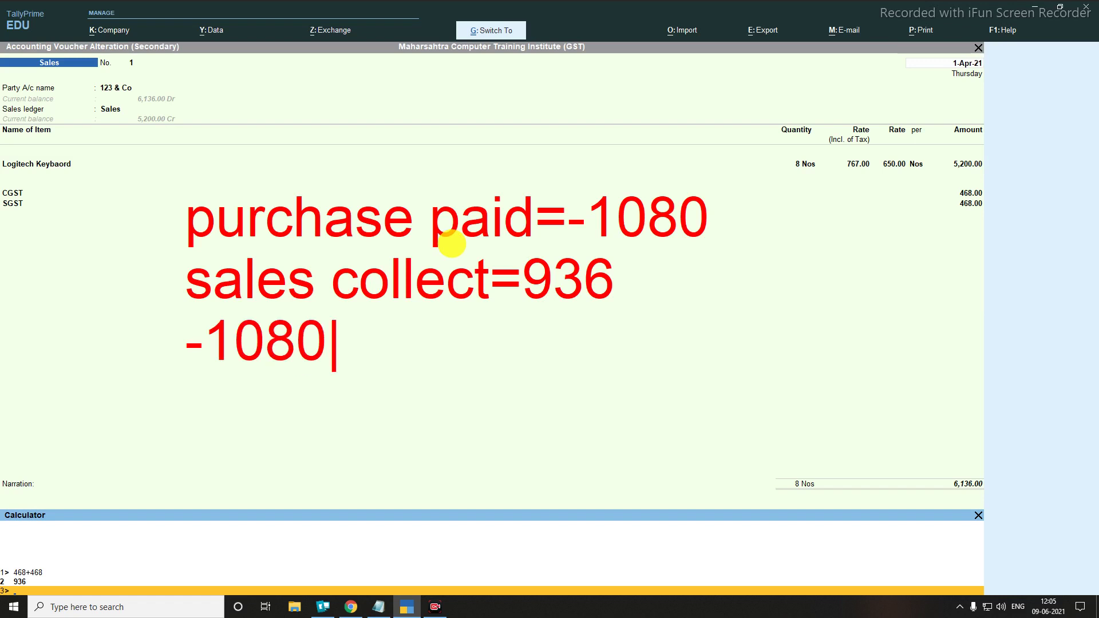
type("+936")
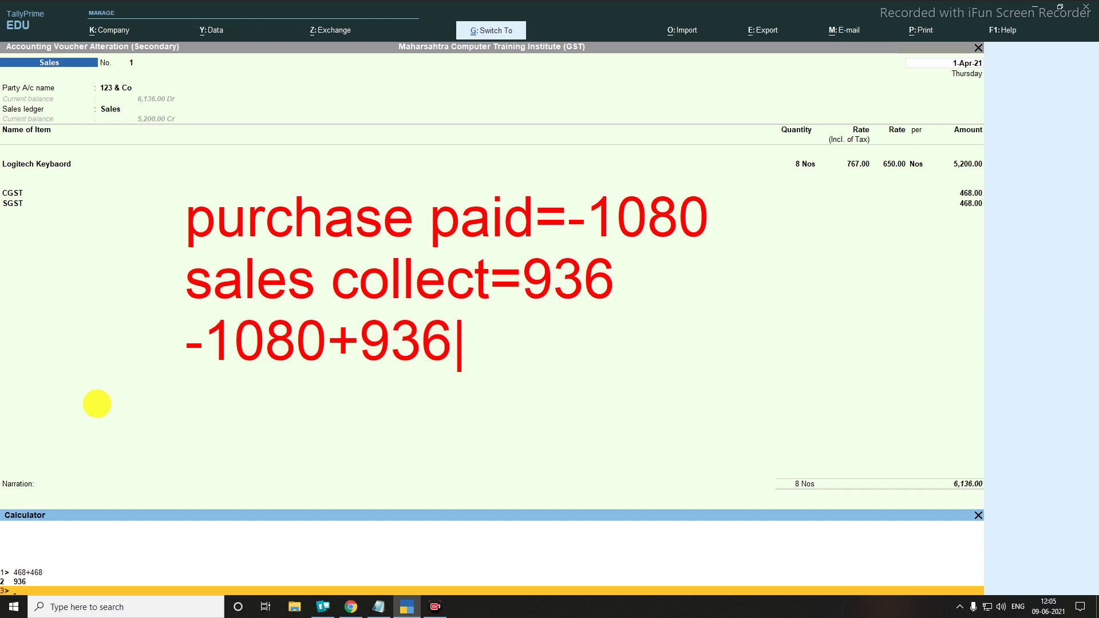
type("=")
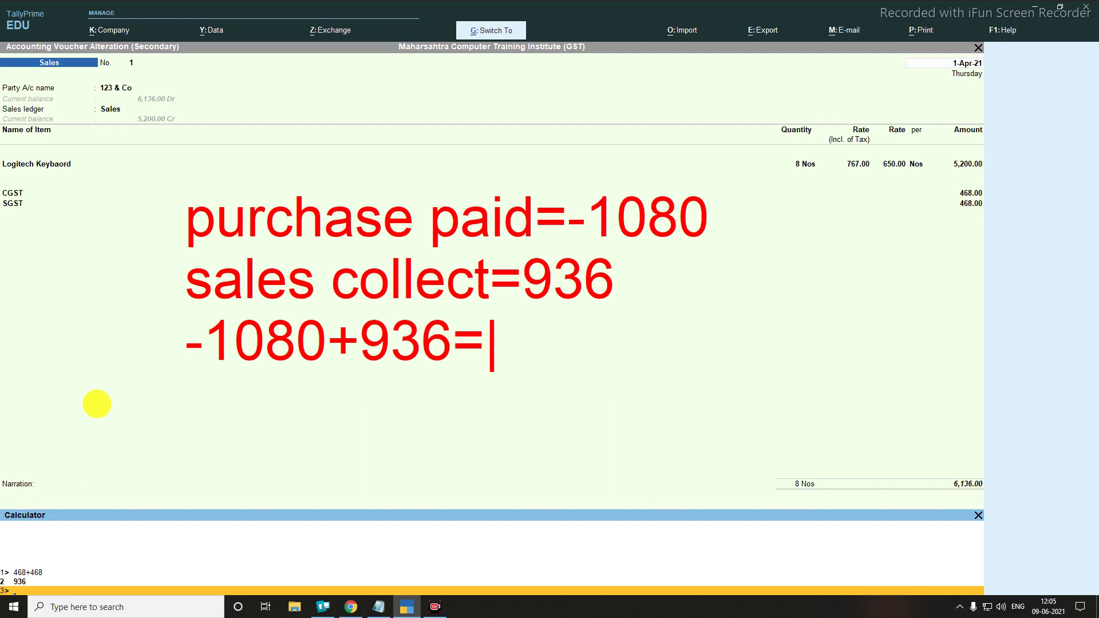
type("144")
key("BackSpace")
key("BackSpace")
key("BackSpace")
type("-")
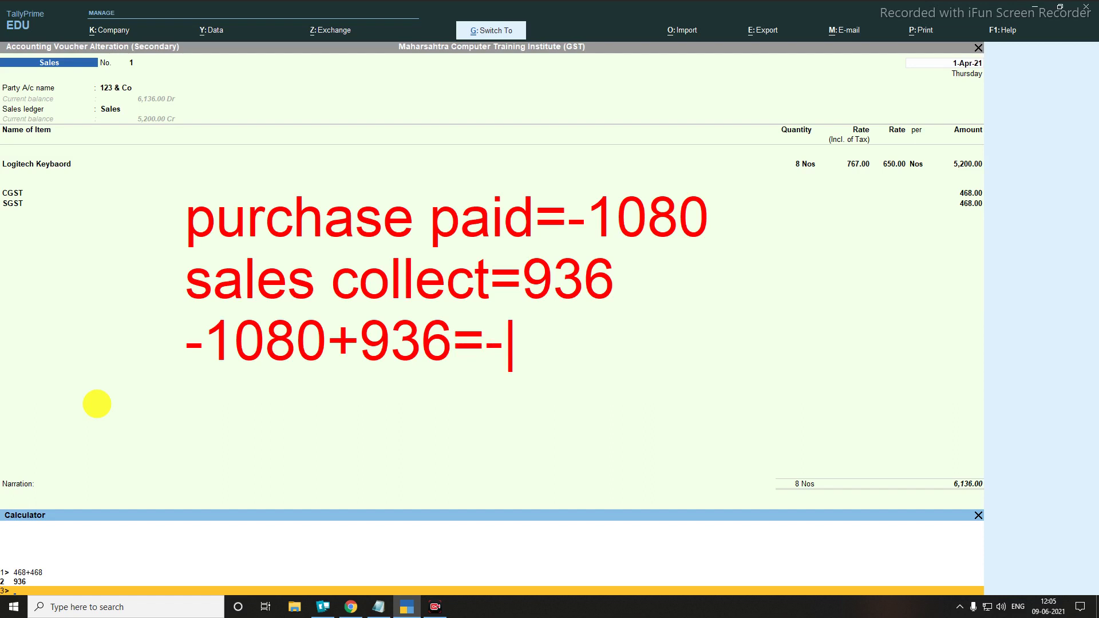
type("144")
key("Escape")
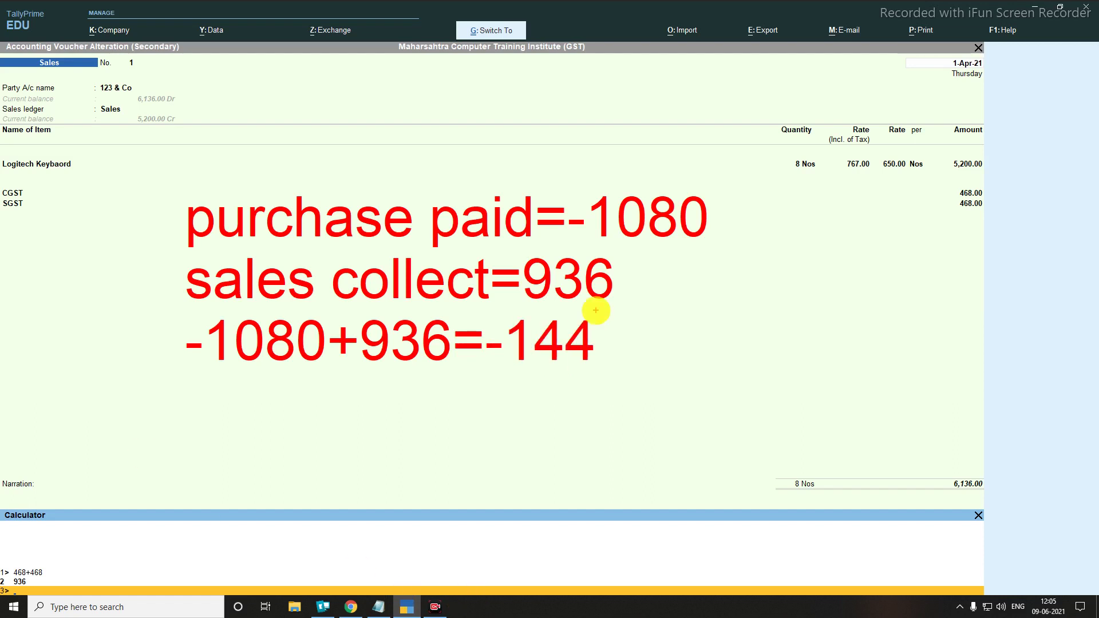
Step: Frame -1080 and 936 in the note's calculation with red rectangles, and clear the annotations from the voucher
left_click_drag(176, 307, 330, 383)
left_click_drag(353, 312, 458, 372)
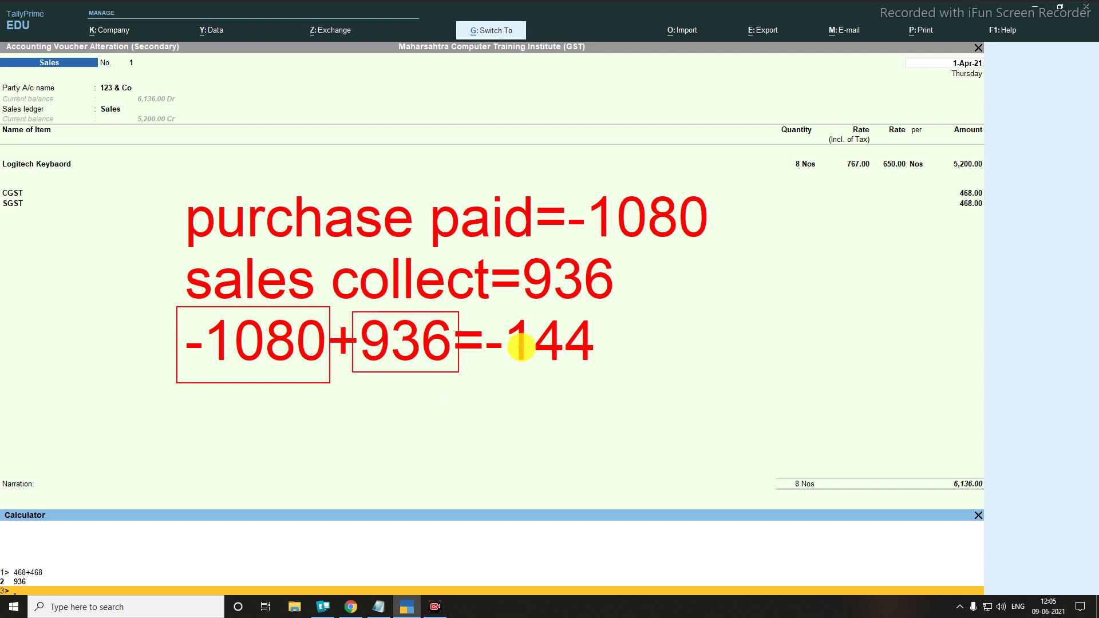
key("Escape")
key("Escape")
key("Escape")
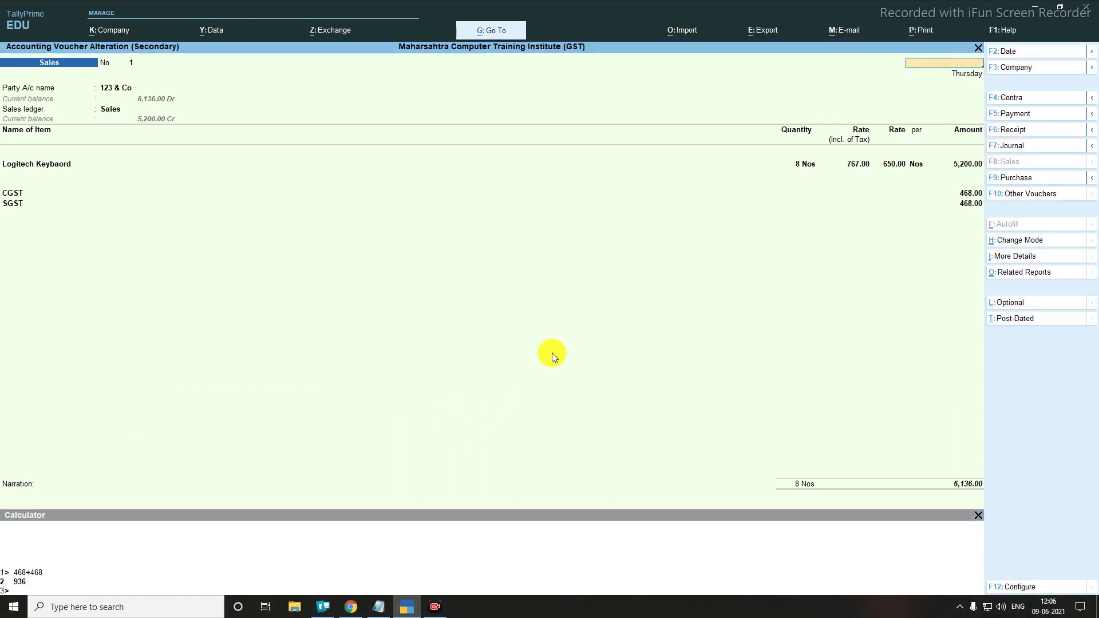
Step: Leave the voucher and Day Book, and show Duties & Taxes in the detailed Balance Sheet
key("Escape")
key("Escape")
key("Down")
key("Down")
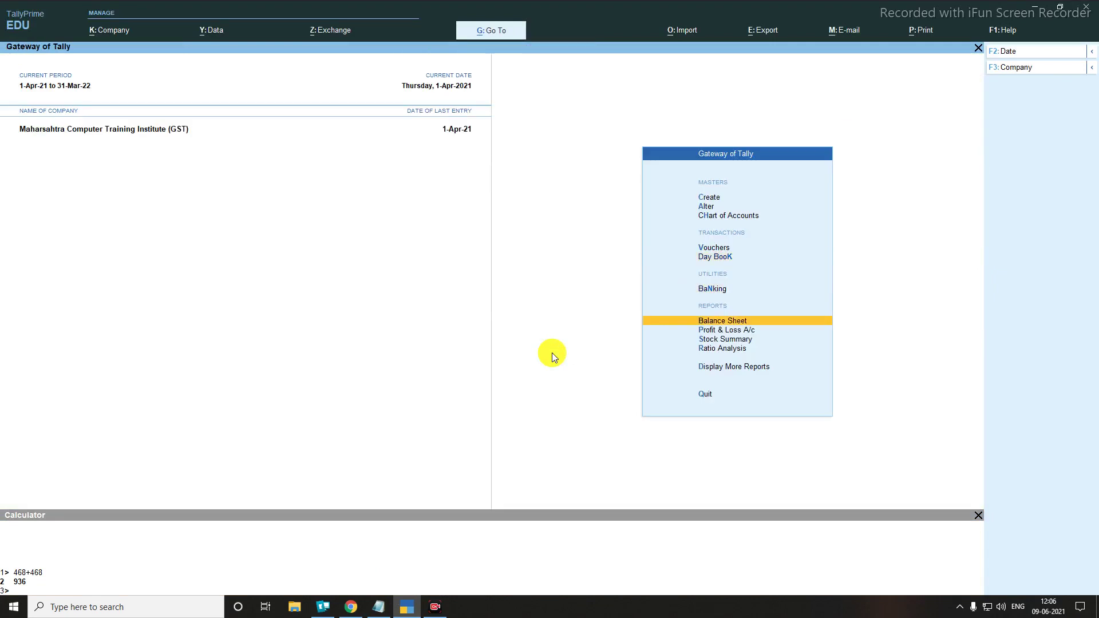
key("Return")
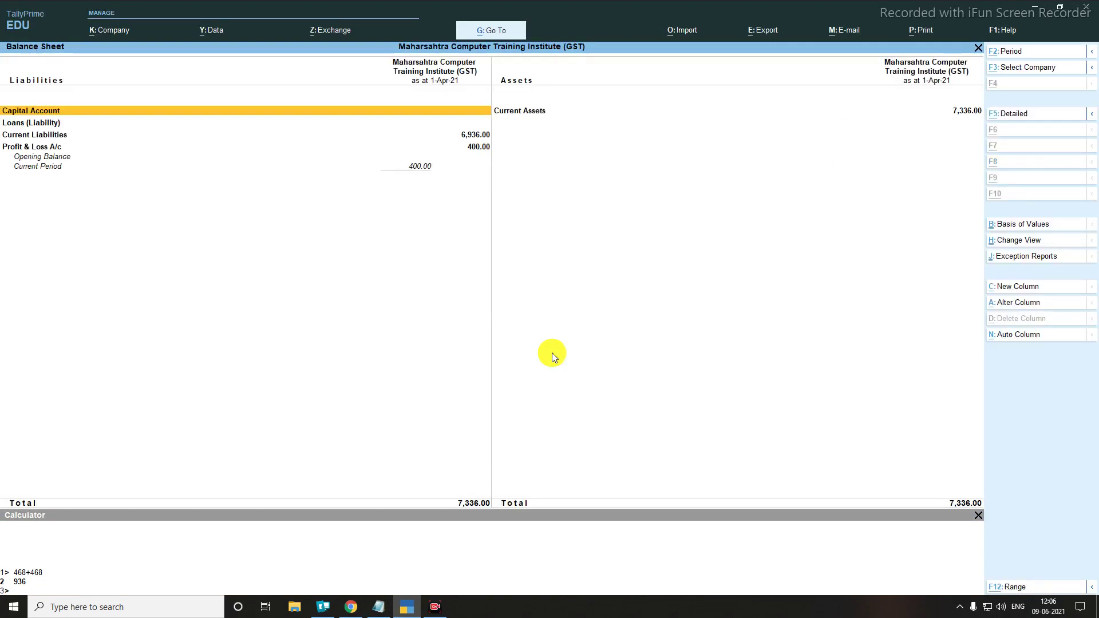
key("alt+F5")
key("Down")
key("Down")
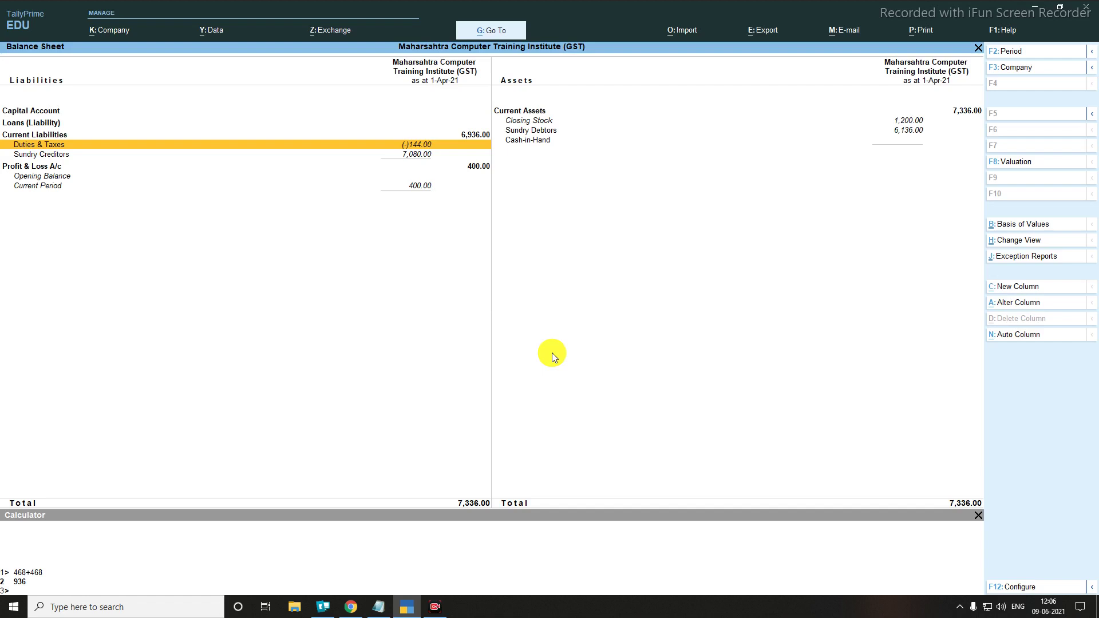
Step: Leave the Balance Sheet and start a new sales voucher with Suraj Ent. (Interstate) as the party account
key("Escape")
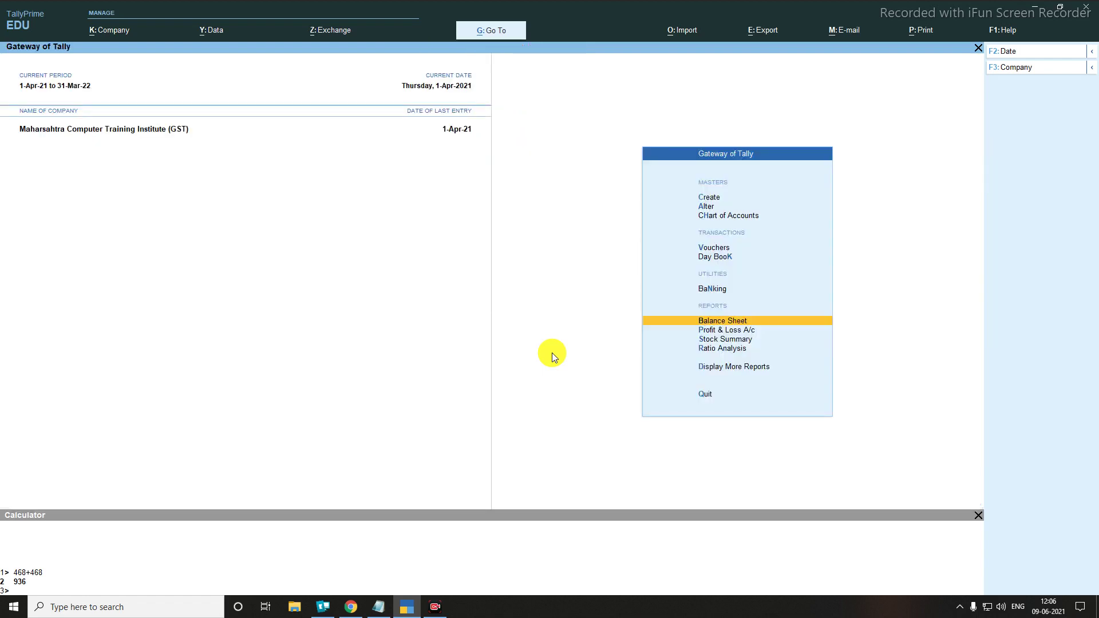
key("Up")
key("Up")
key("Up")
key("Down")
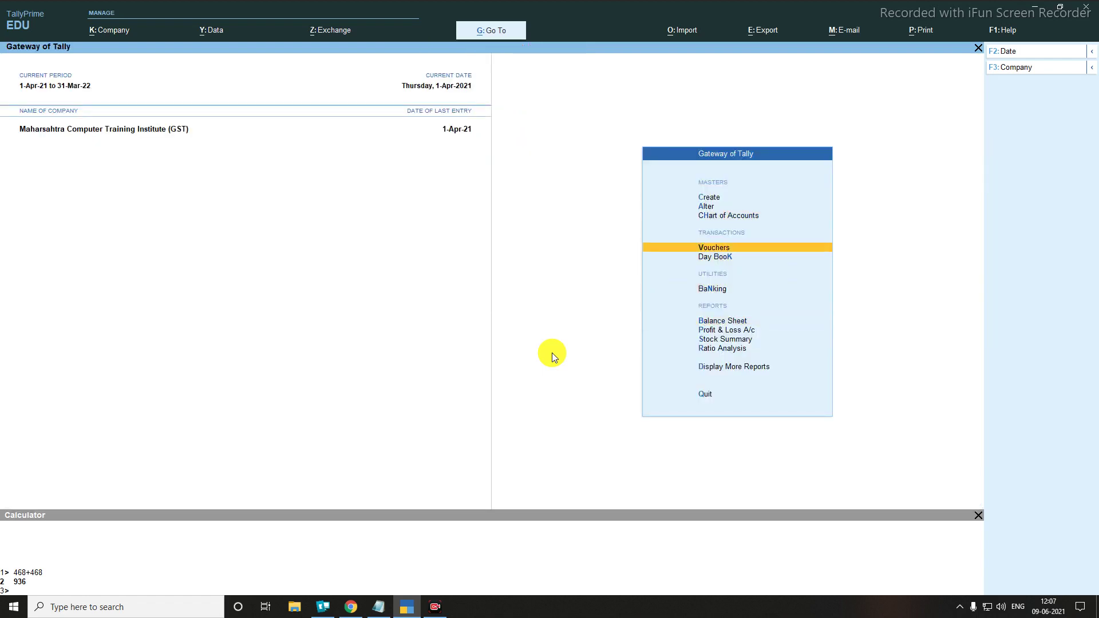
key("Return")
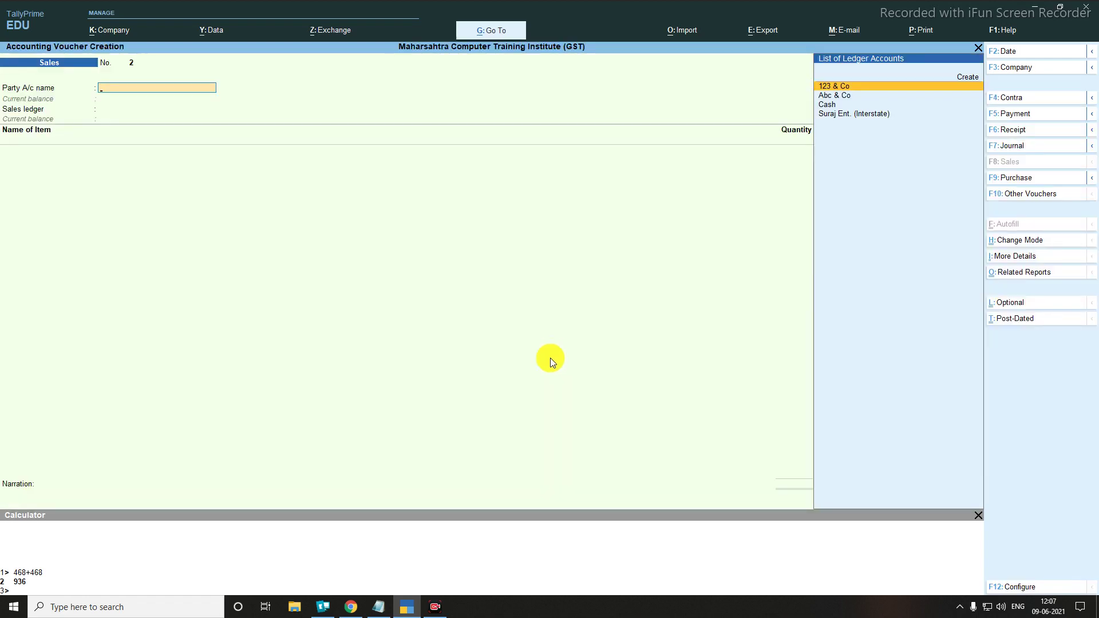
key("Down")
key("Down")
key("Down")
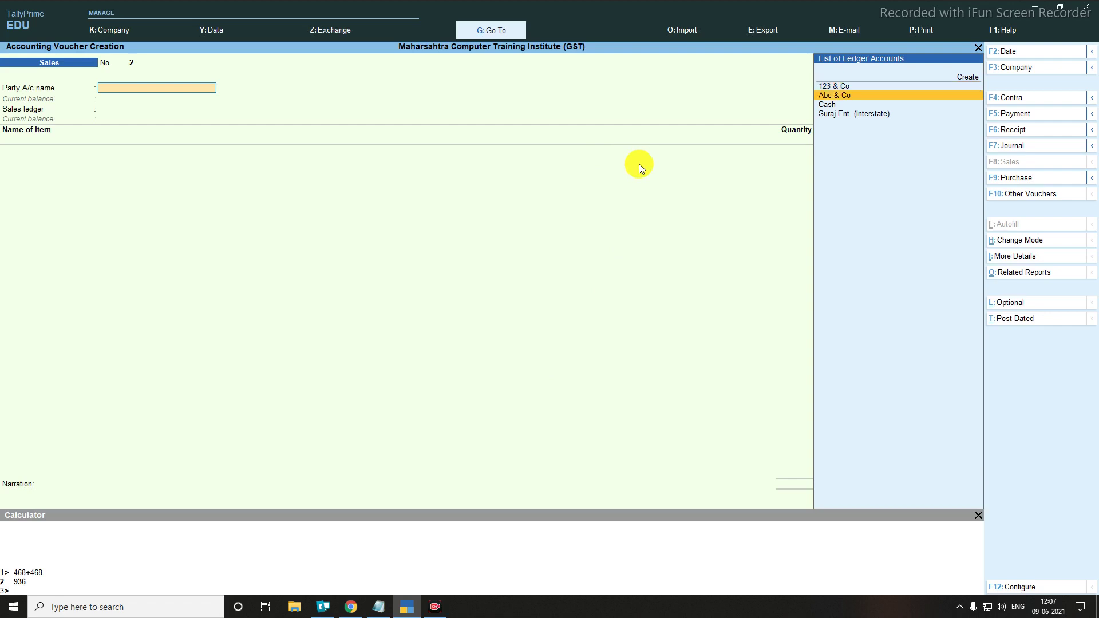
key("Return")
Step: Accept the party details with Madhya Pradesh as place of supply, and use the Sales ledger for the voucher
key("Return")
key("Return")
key("Return")
key("Return")
key("Return")
key("Return")
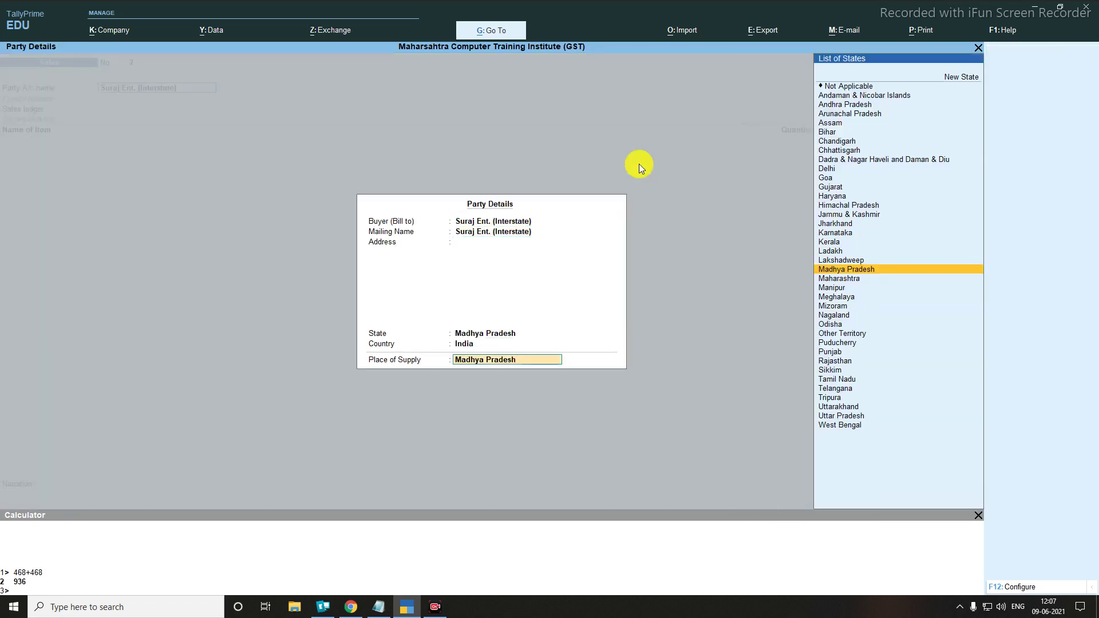
key("Return")
key("Return")
key("Down")
key("Down")
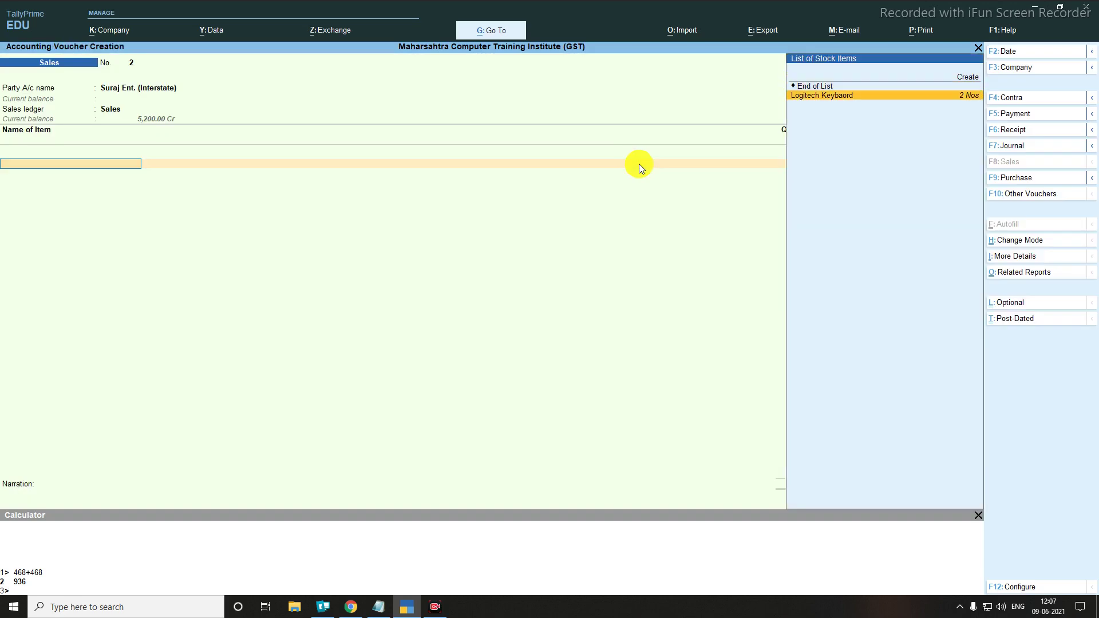
Step: Add 2 Nos of Logitech Keybaord at the rate of 650.00 to the sales voucher and end the item list
key("Return")
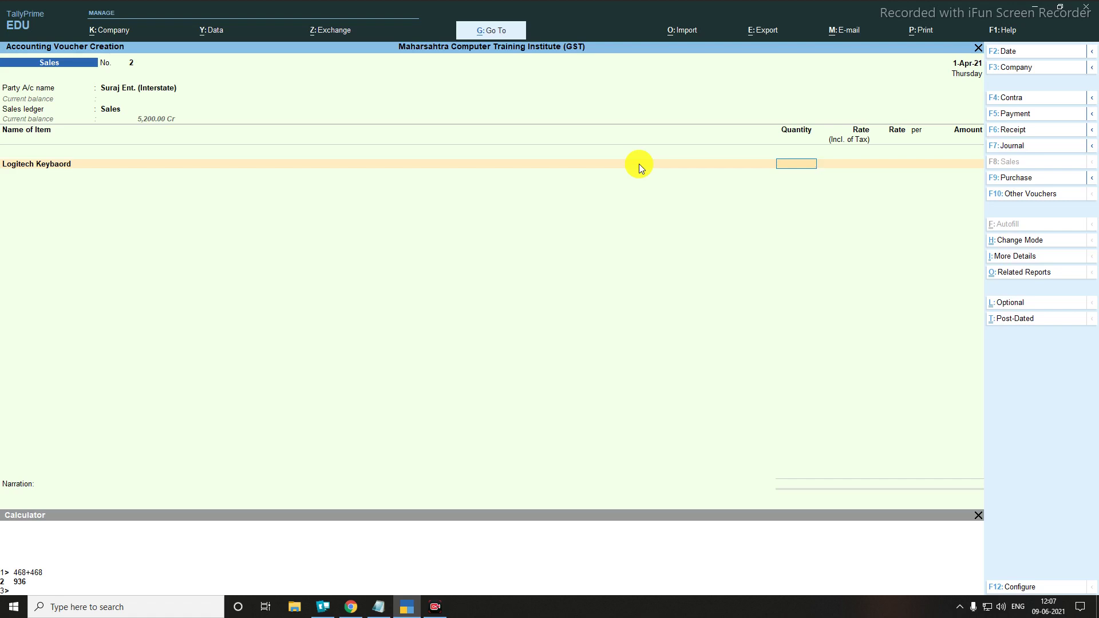
type("2")
key("Return")
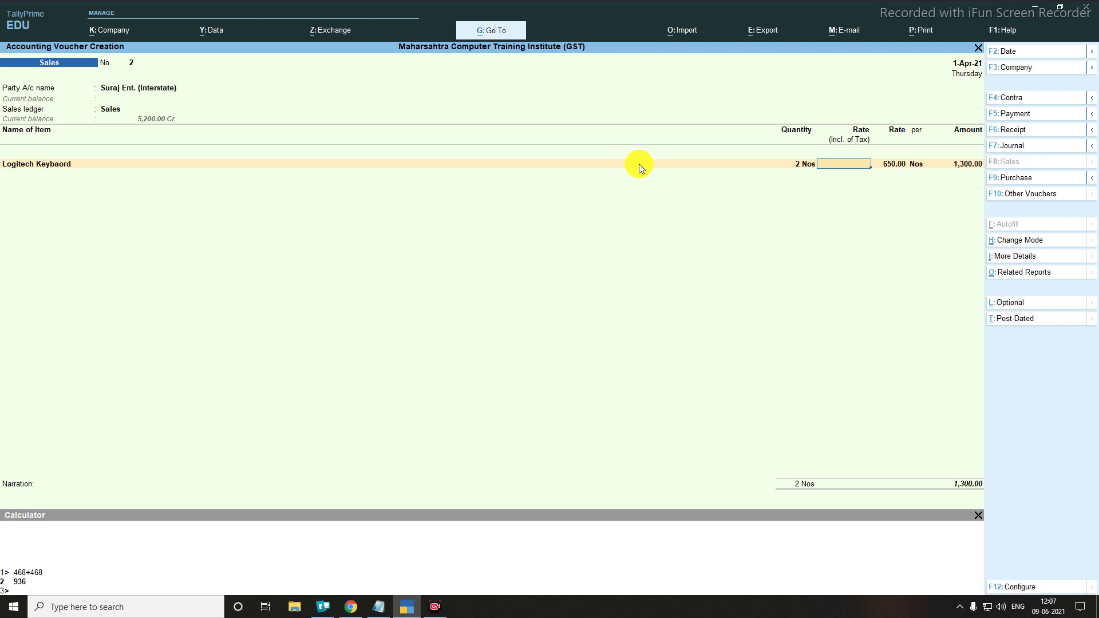
key("Return")
key("Return")
key("Return")
key("Return")
key("Return")
Step: Apply the IGST ledger and save the sales voucher with the bill-wise details as New Ref 2
type("Igs")
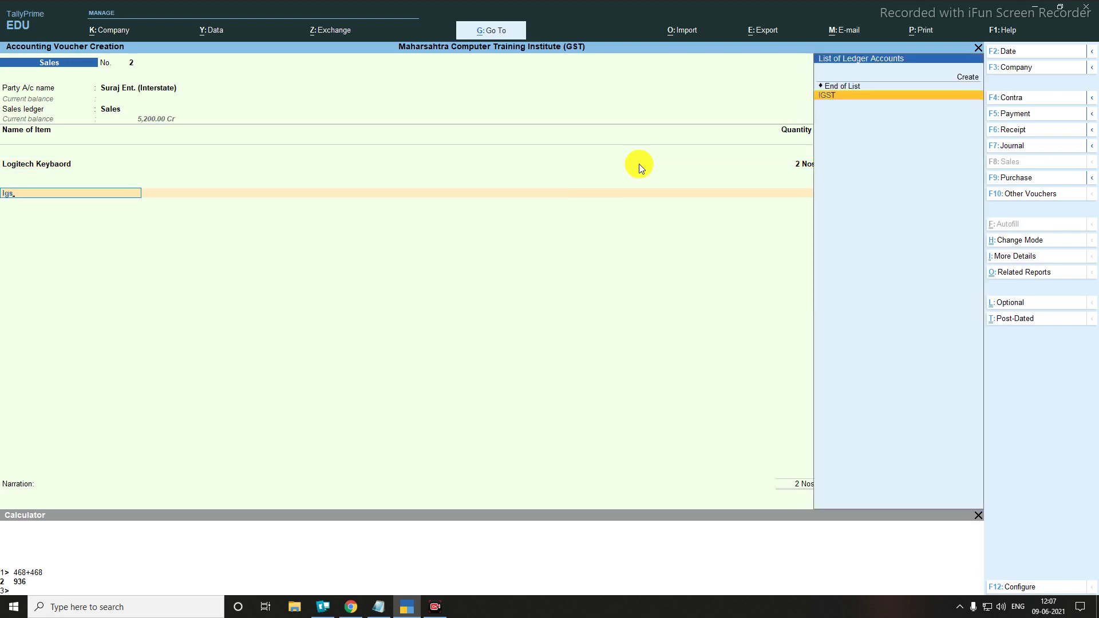
key("Return")
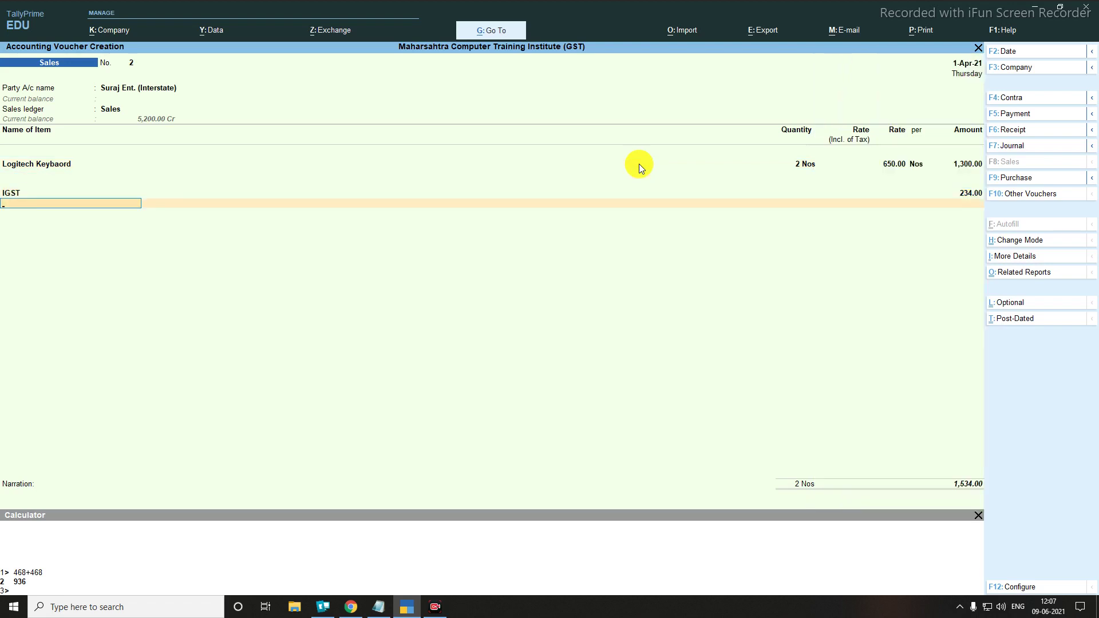
key("Return")
key("Return")
key("Return")
key("Return")
key("Return")
key("Return")
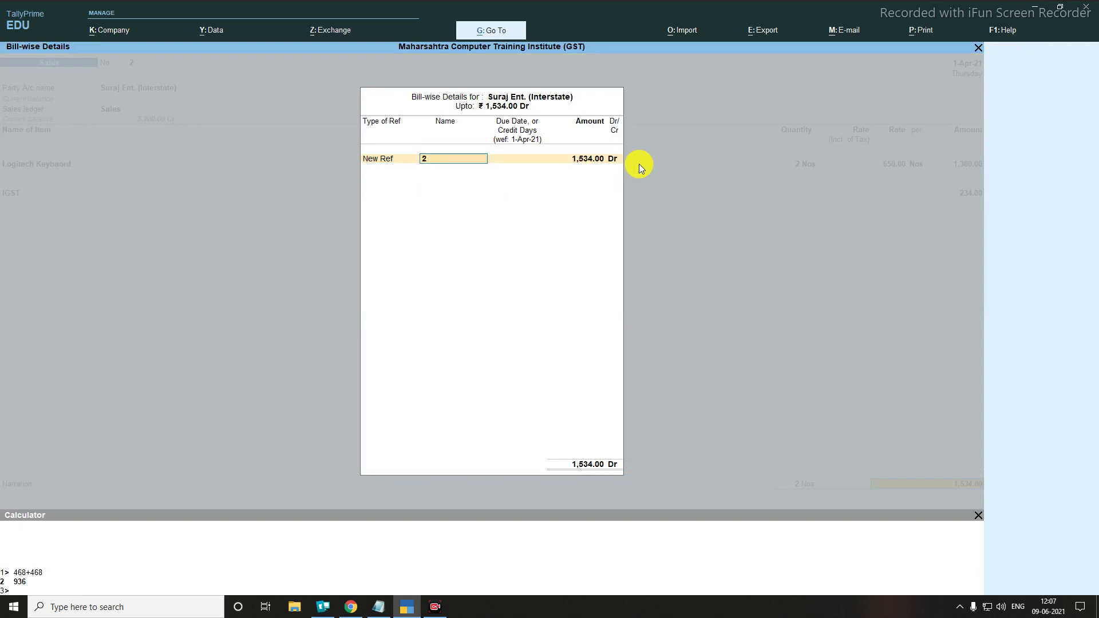
key("Return")
key("Return")
key("Return")
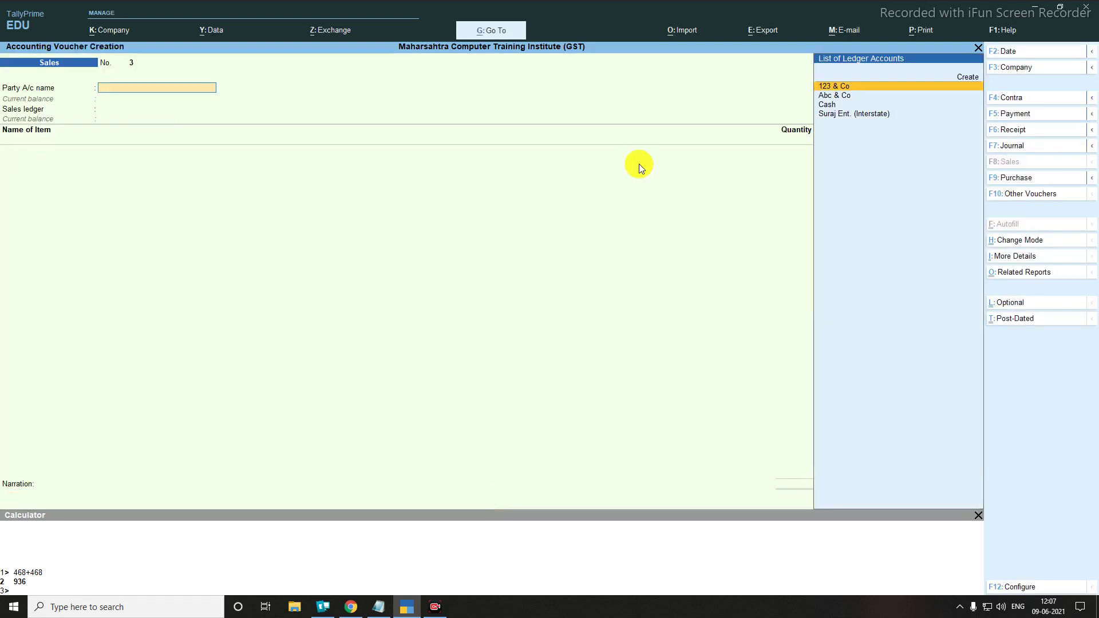
Step: Leave sales voucher creation and open the Balance Sheet
key("Escape")
key("Return")
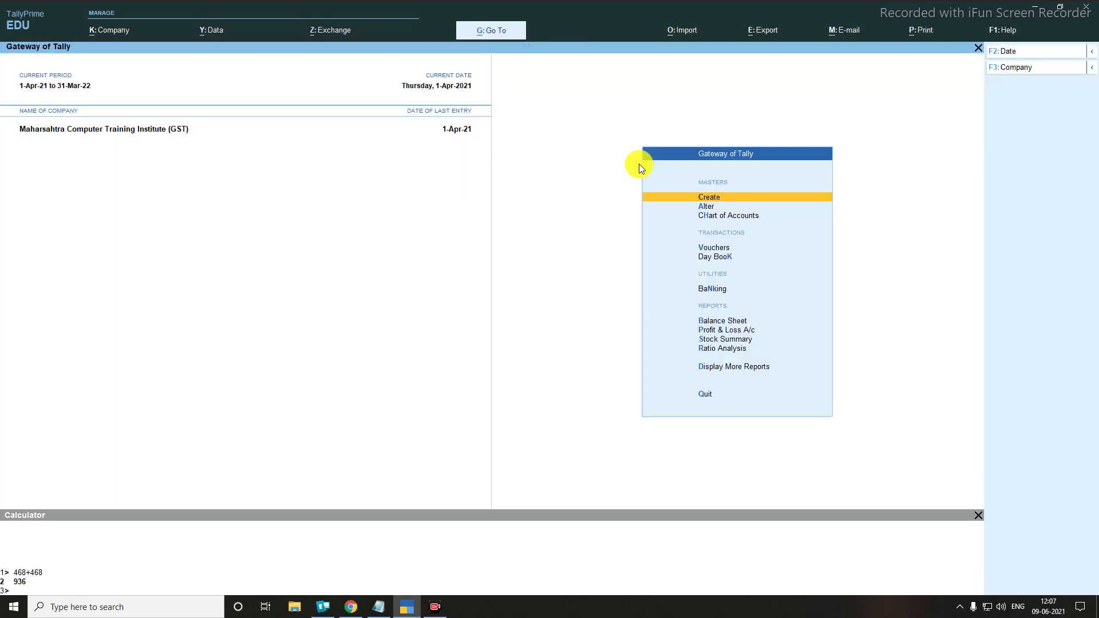
key("Down")
key("Down")
key("Down")
key("Return")
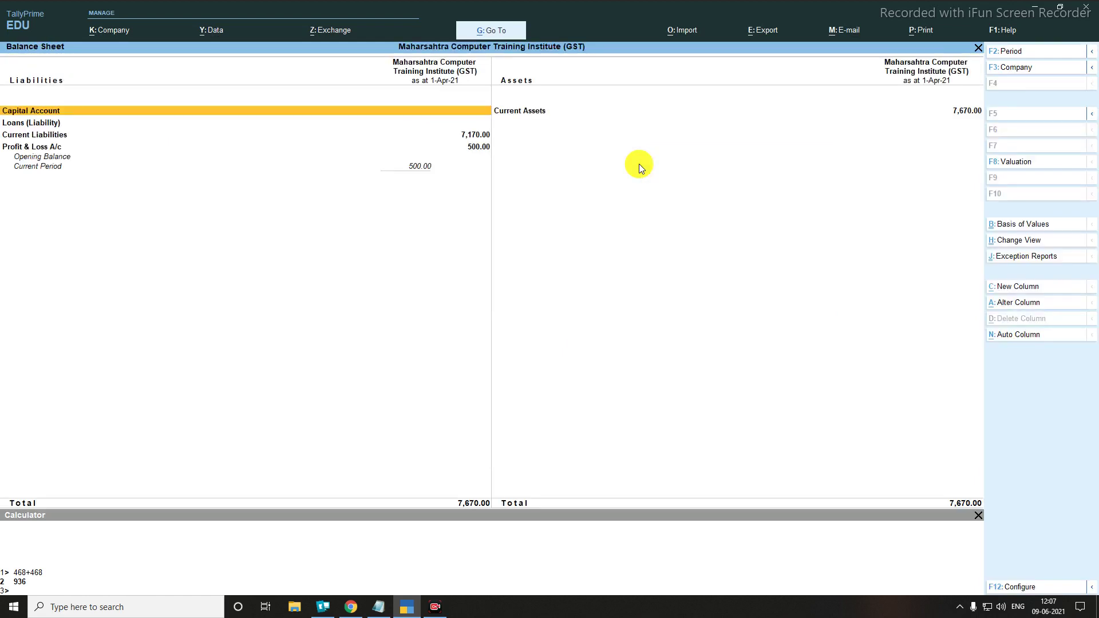
Step: Show the Balance Sheet in detail and open the Duties & Taxes group summary
key("alt+f5")
key("Down")
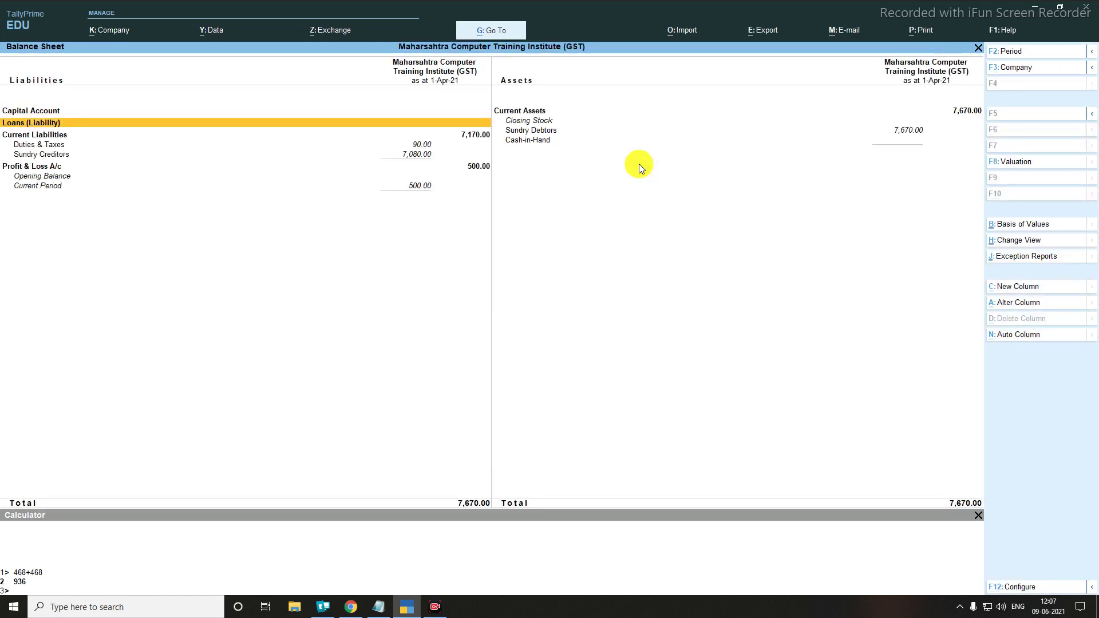
key("Down")
key("Down")
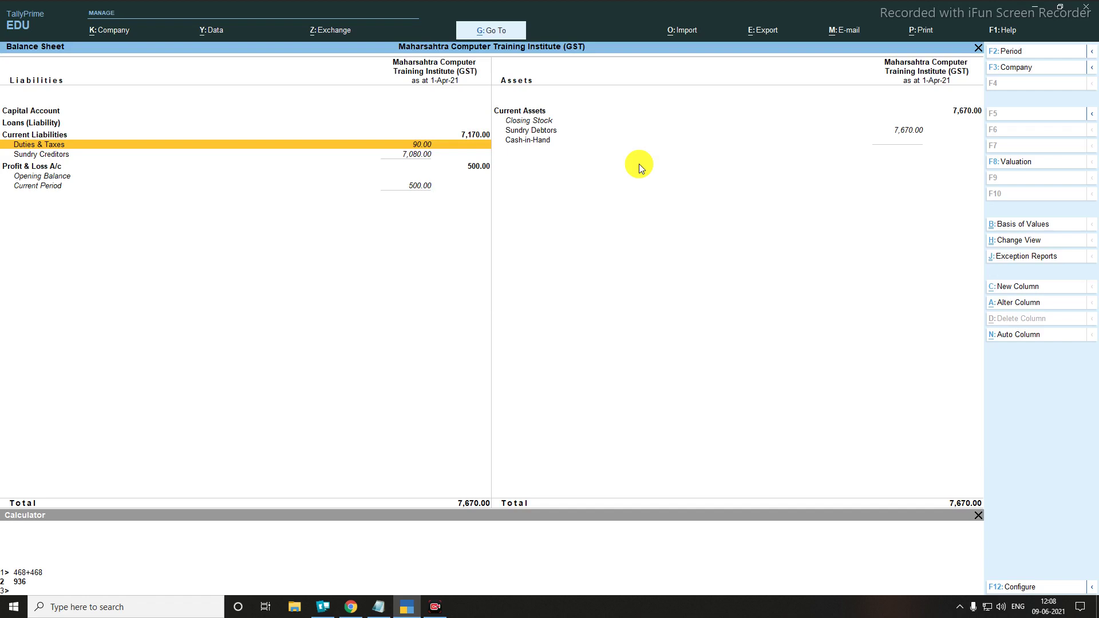
key("Return")
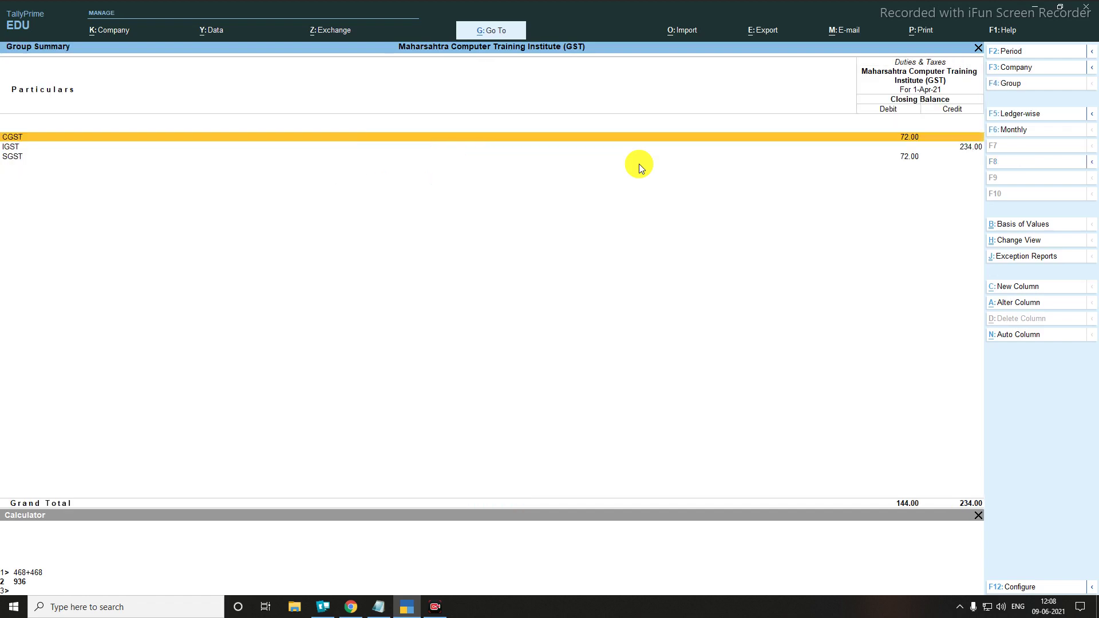
Step: Frame the GST ledger rows, their amounts, the Debit and Credit headings and both grand totals with red rectangles
key("ctrl")
mouse_move(2, 121)
left_mouse_down()
mouse_move(600, 191)
mouse_move(992, 173)
left_mouse_up()
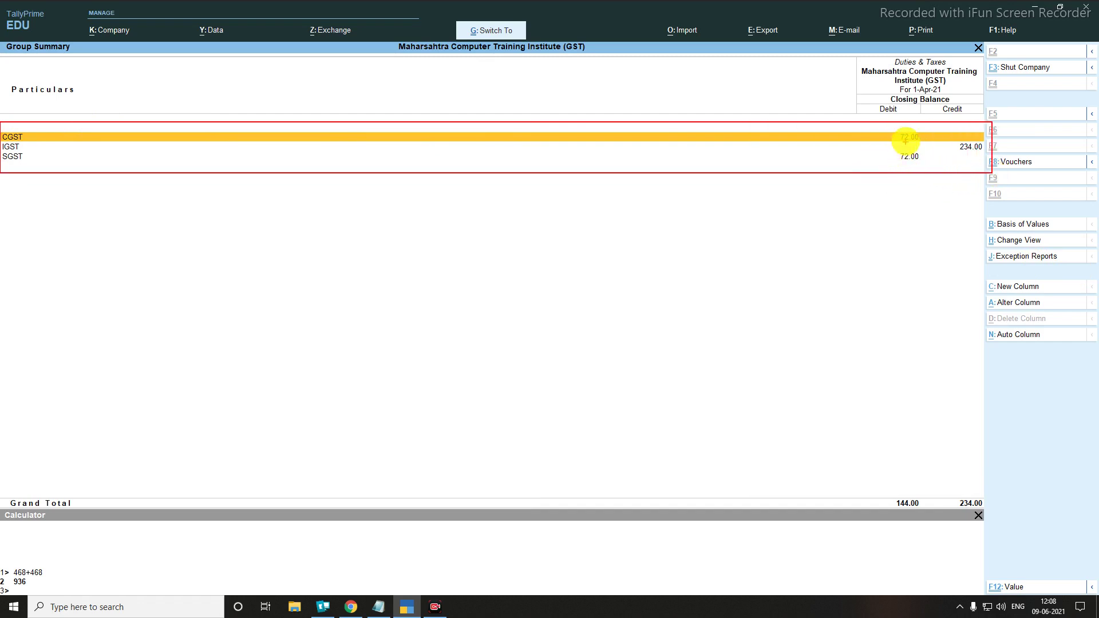
mouse_move(890, 128)
left_mouse_down()
mouse_move(926, 141)
mouse_move(923, 163)
mouse_move(964, 139)
mouse_move(987, 155)
left_mouse_up()
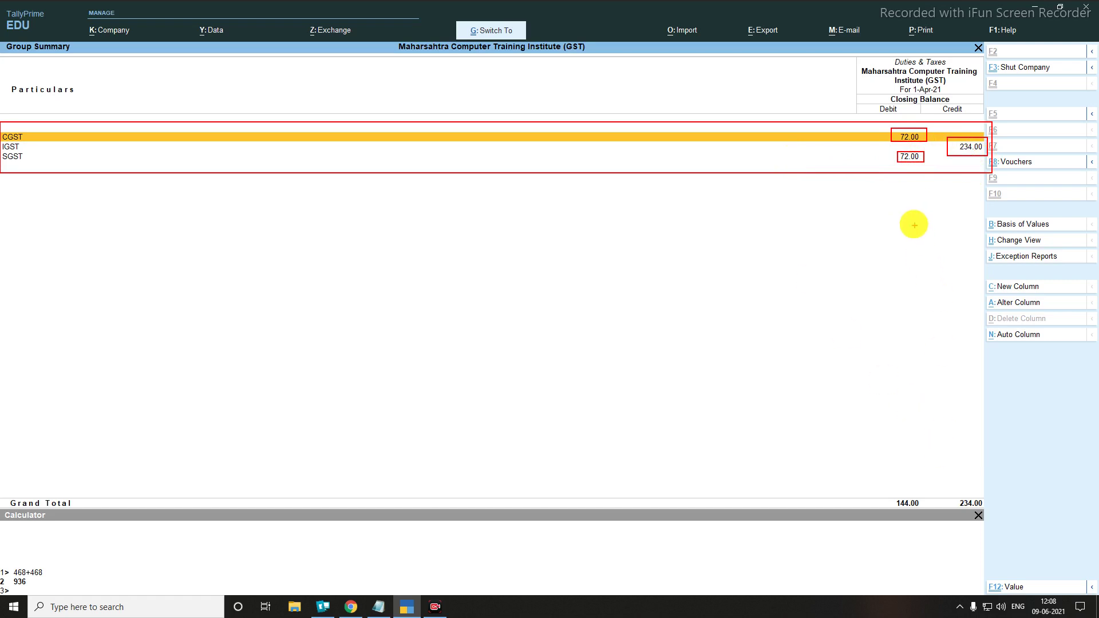
mouse_move(875, 102)
left_mouse_down()
mouse_move(921, 124)
mouse_move(984, 127)
left_mouse_up()
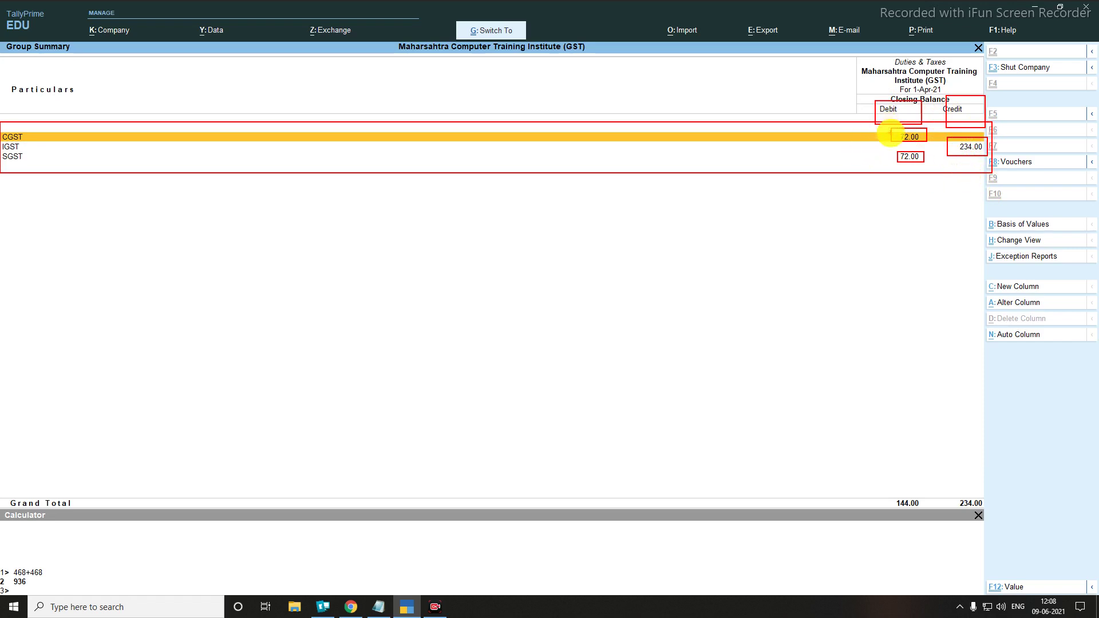
left_click_drag(874, 487, 935, 518)
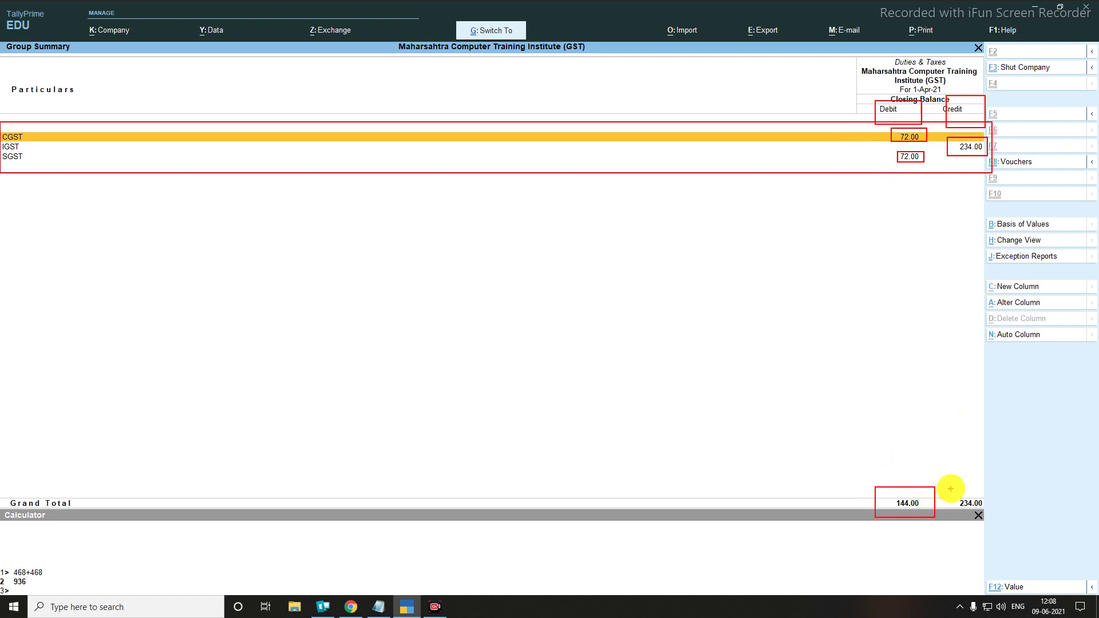
left_click_drag(952, 491, 994, 524)
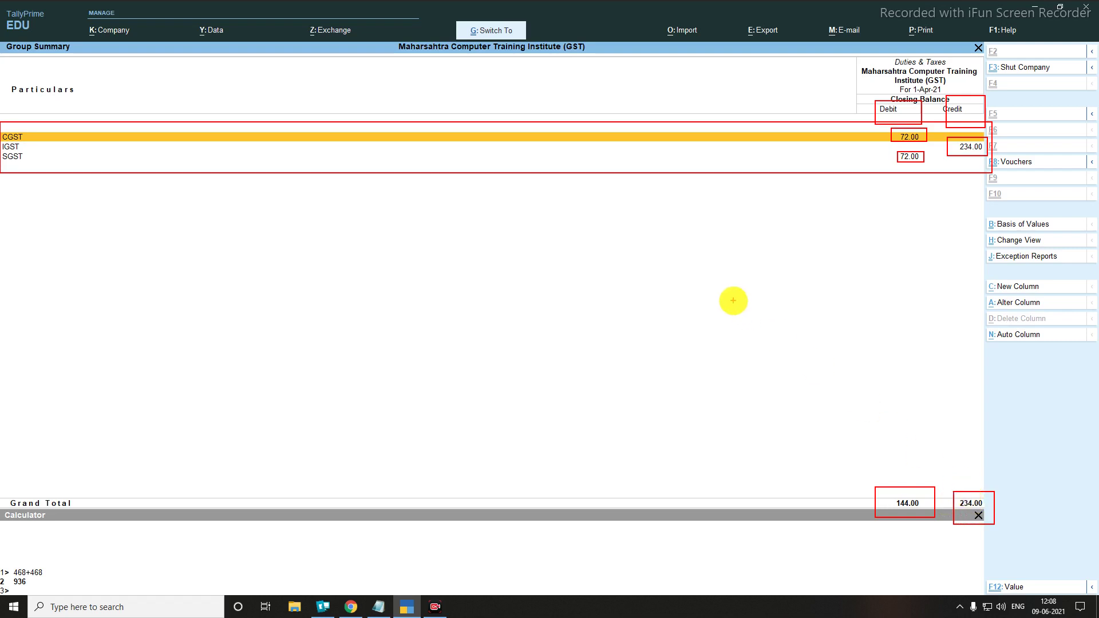
Step: Frame both closing balance columns, clear the markings, and frame the Credit column alone before clearing the annotations again
mouse_move(851, 104)
left_mouse_down()
mouse_move(888, 157)
mouse_move(956, 505)
mouse_move(998, 531)
left_mouse_up()
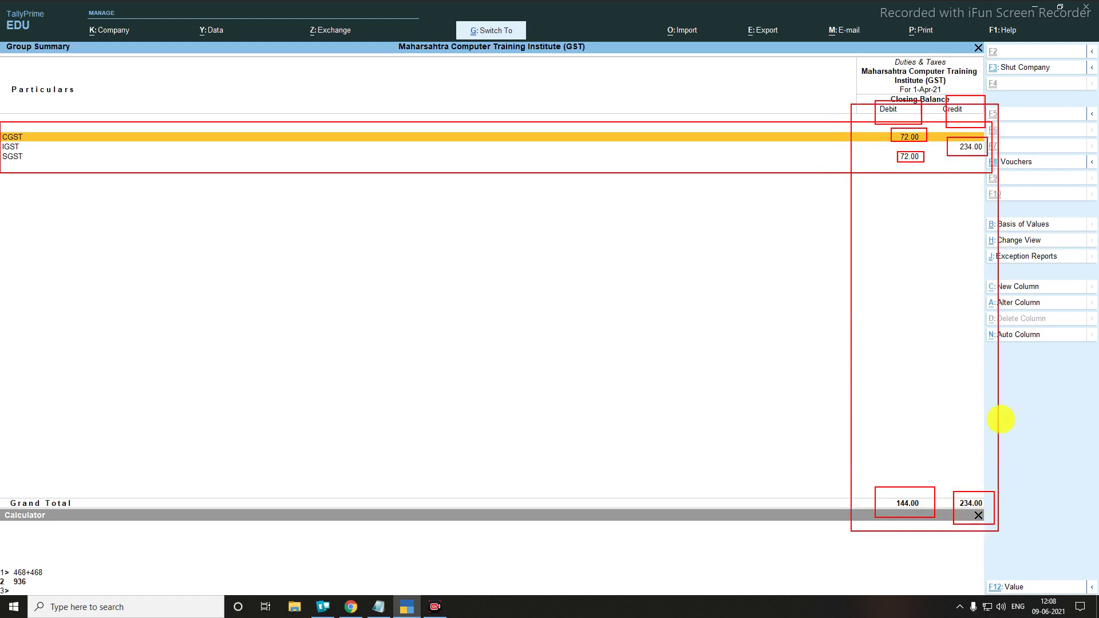
key("Escape")
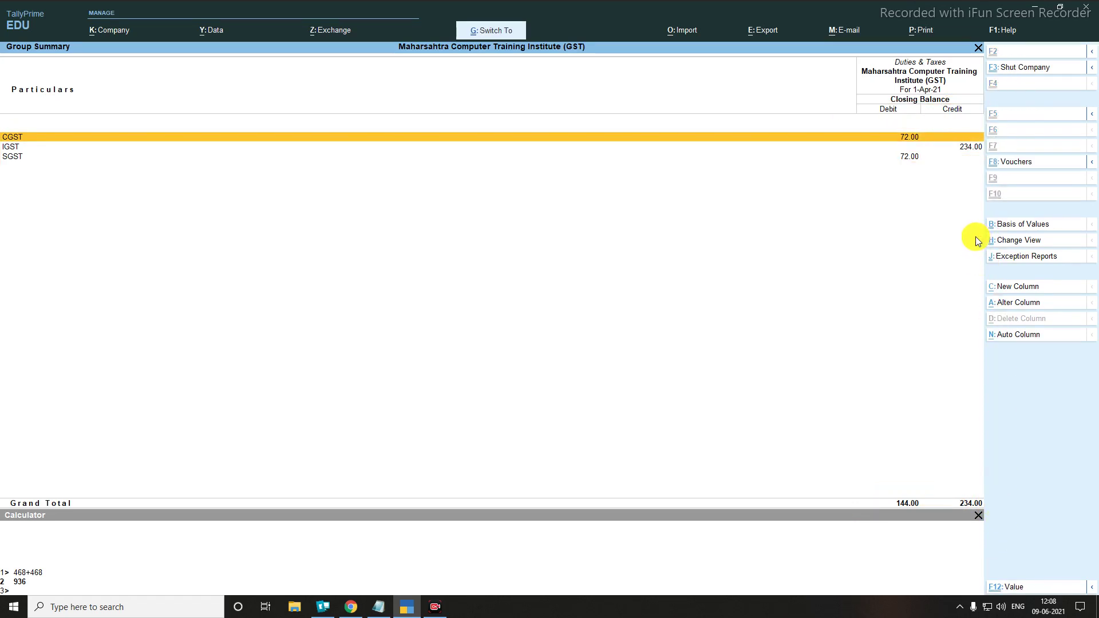
mouse_move(936, 92)
left_mouse_down()
mouse_move(978, 314)
mouse_move(1002, 528)
left_mouse_up()
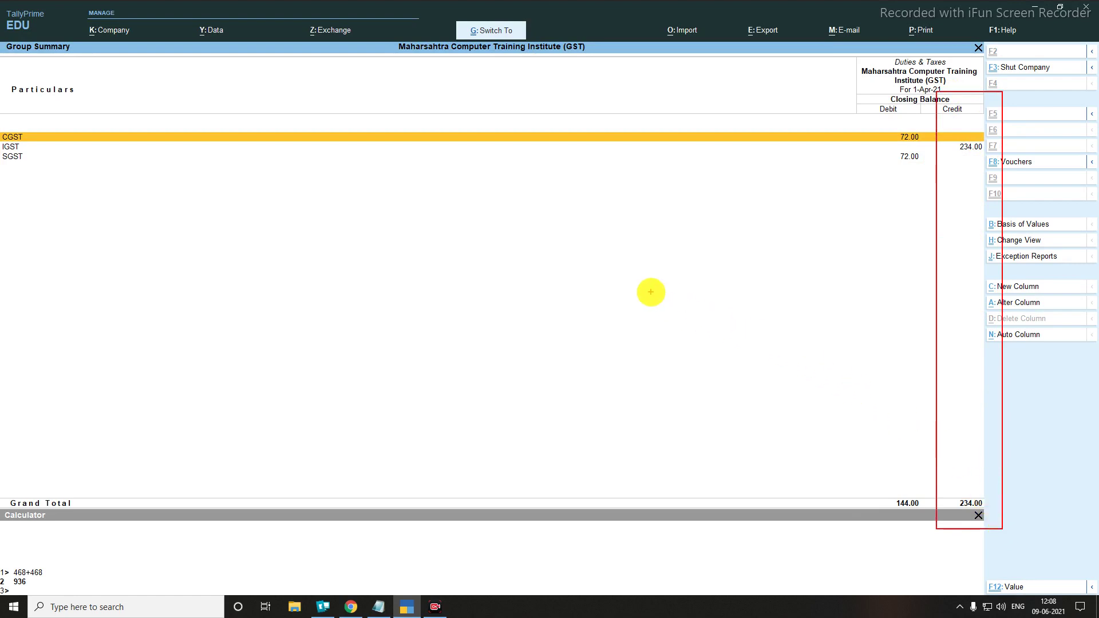
key("Escape")
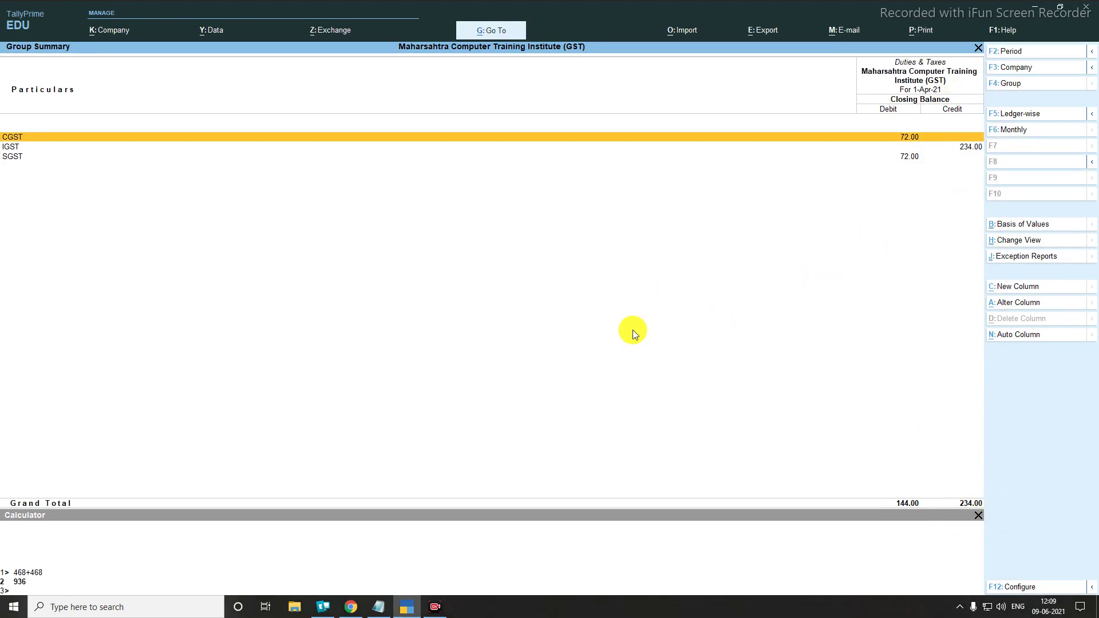
Step: Enter the IGST amount 234 in the calculator, calculate 72+72, and return to the group summary
left_click(116, 588)
type("igst-")
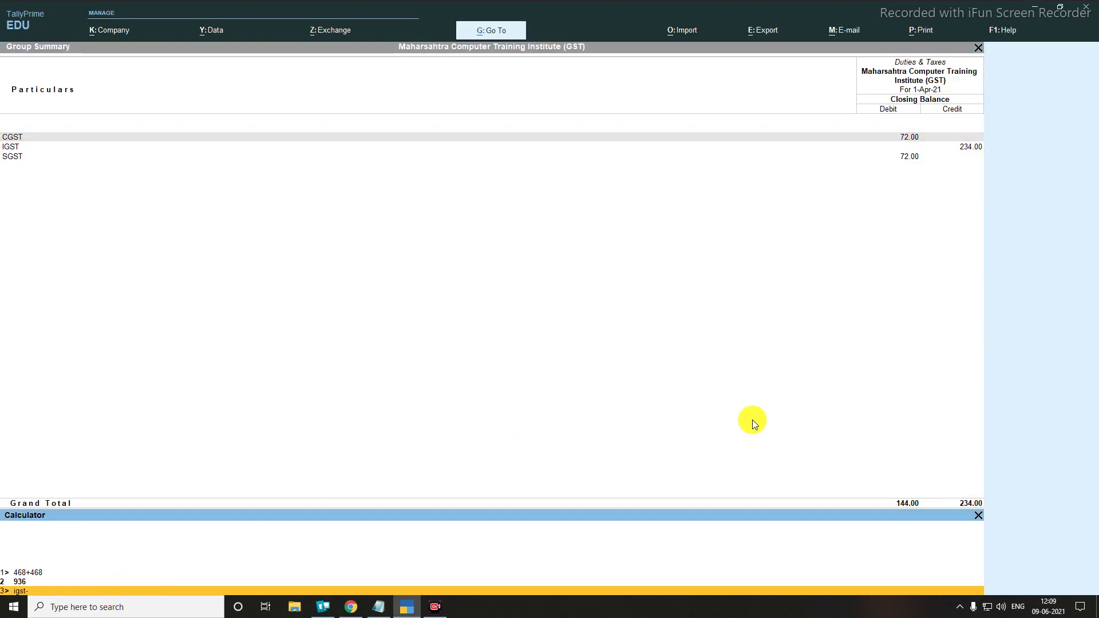
key("BackSpace")
key("BackSpace")
key("BackSpace")
key("BackSpace")
key("Return")
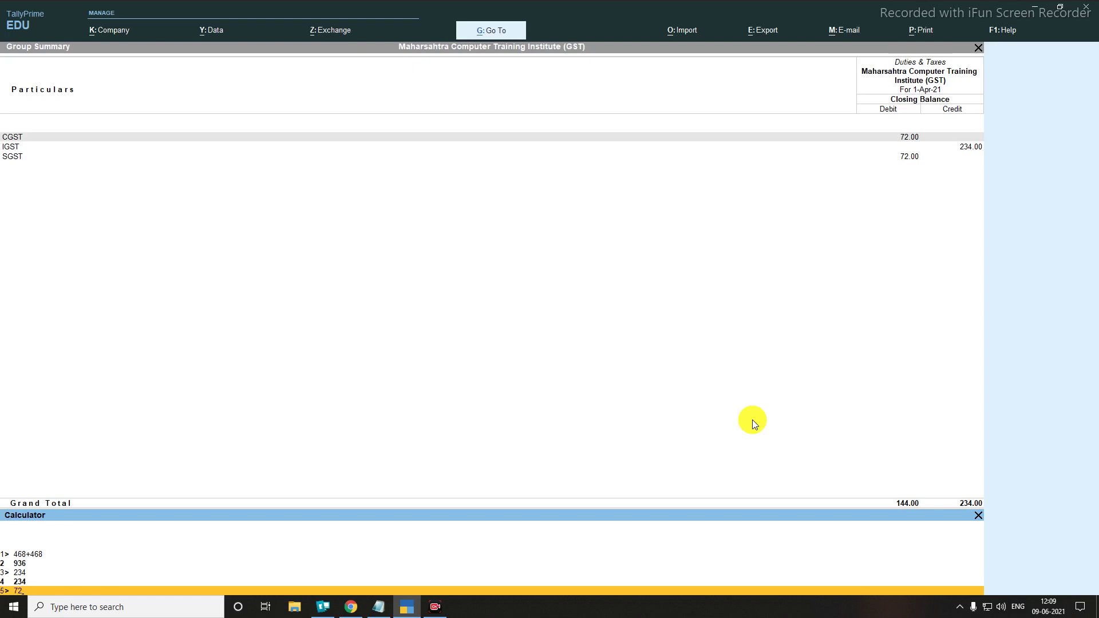
key("Return")
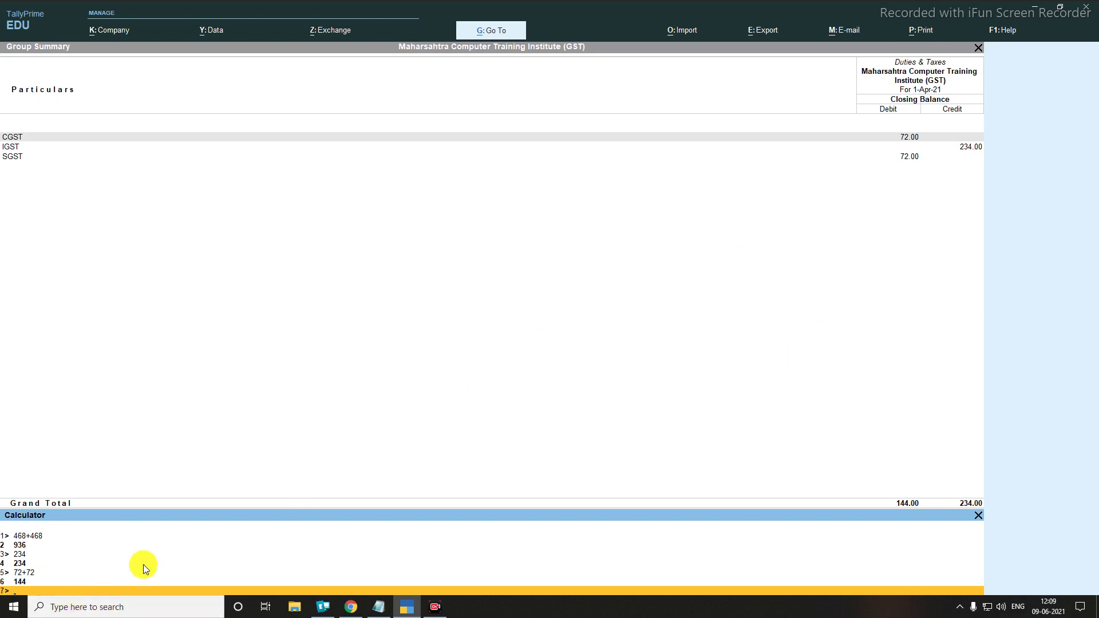
key("ctrl+m")
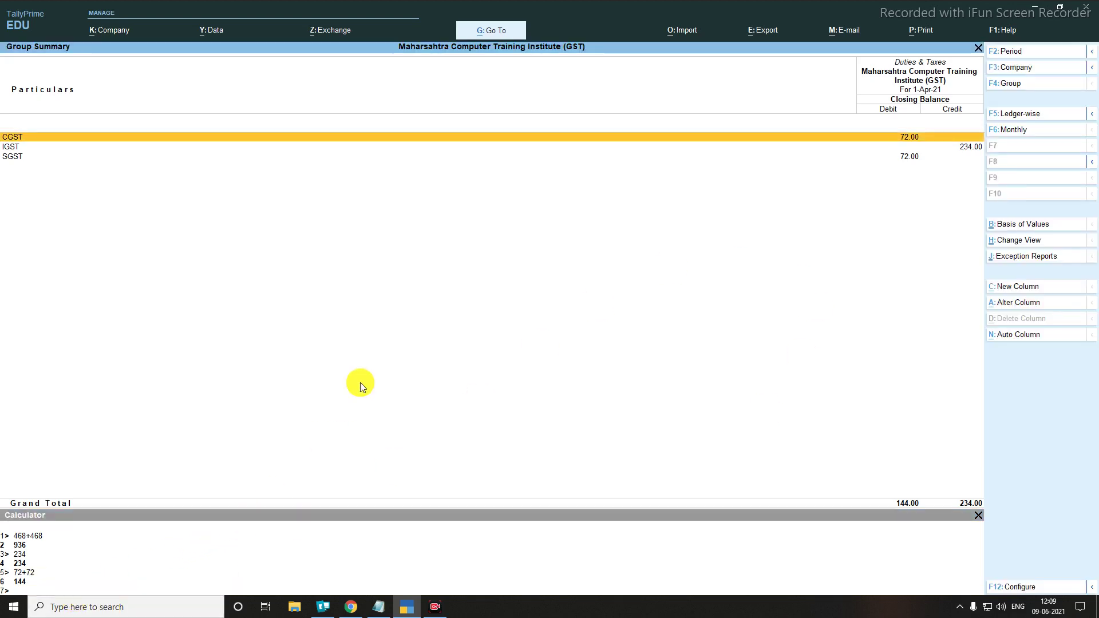
Step: Leave the group summary and Balance Sheet, and start a new journal voucher
key("Escape")
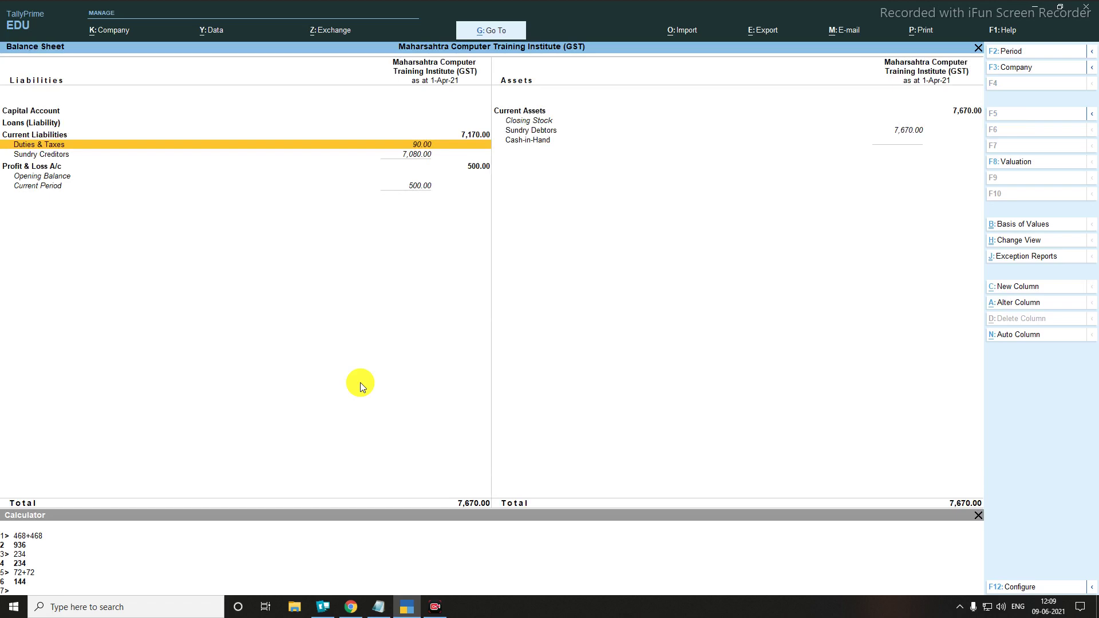
key("Escape")
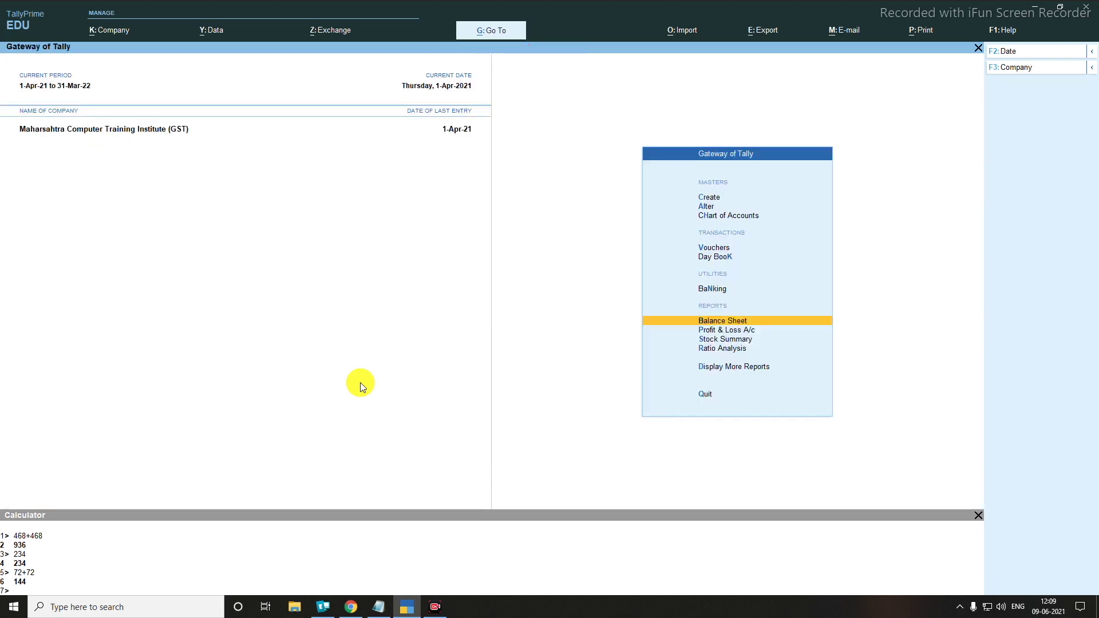
key("Up")
key("Up")
key("Up")
key("Return")
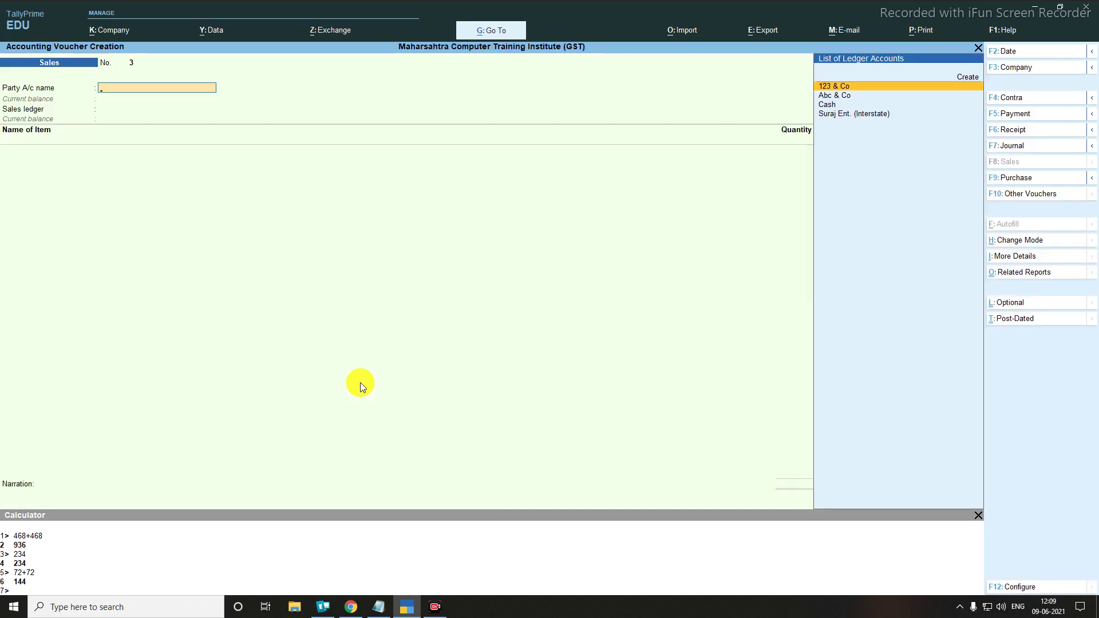
left_click(1007, 146)
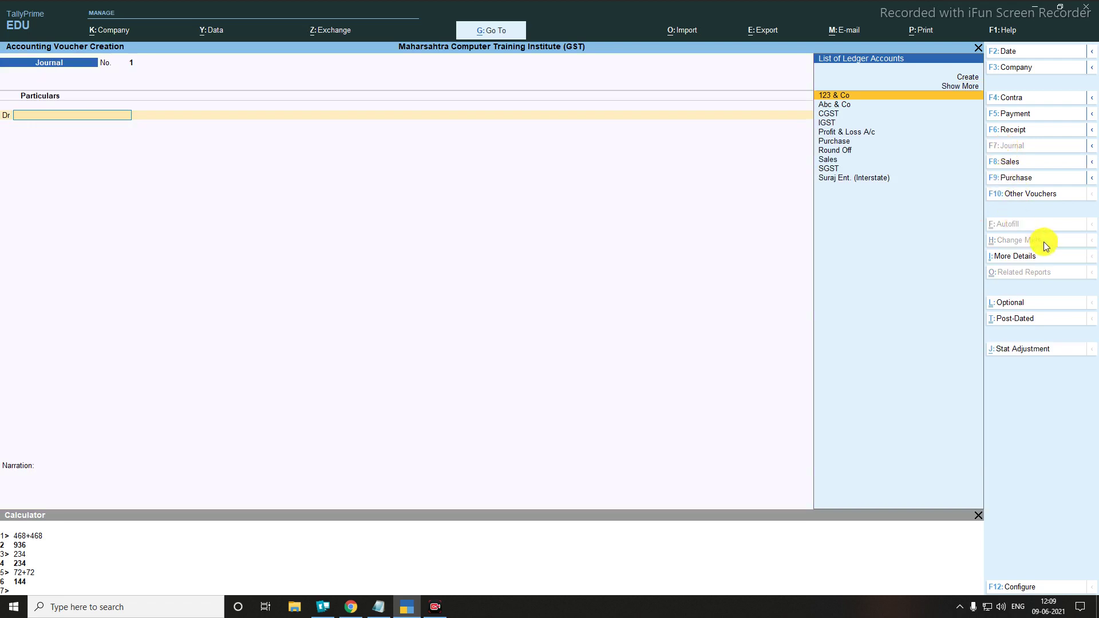
Step: Set the journal's stat adjustment to GST, Decrease of Tax Liability, with Adjustment Against Credit as the additional detail
left_click(1018, 349)
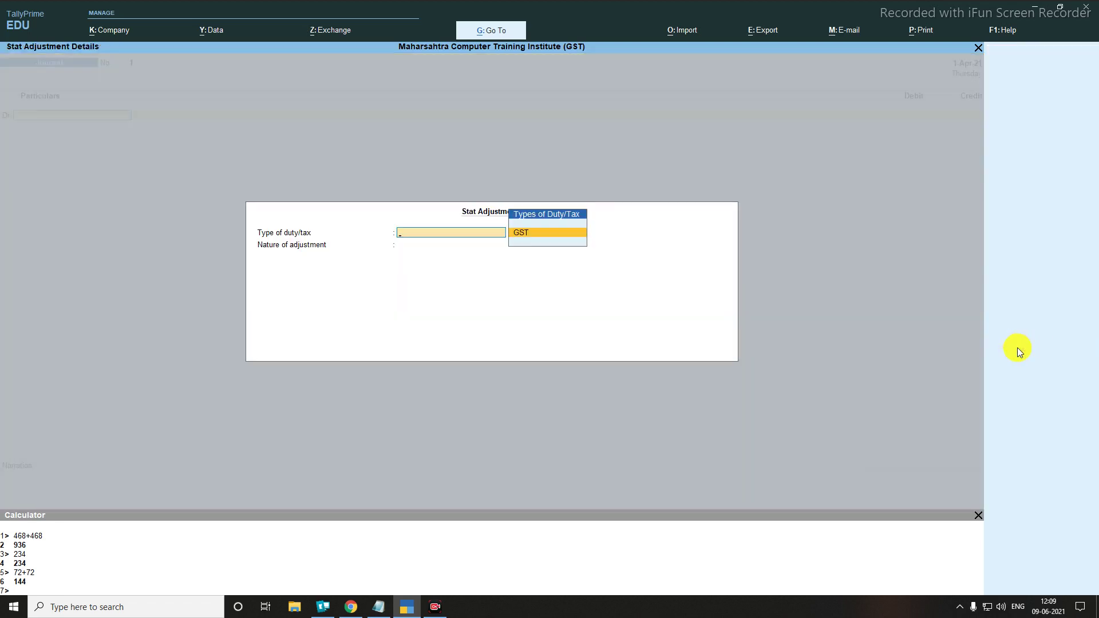
key("Return")
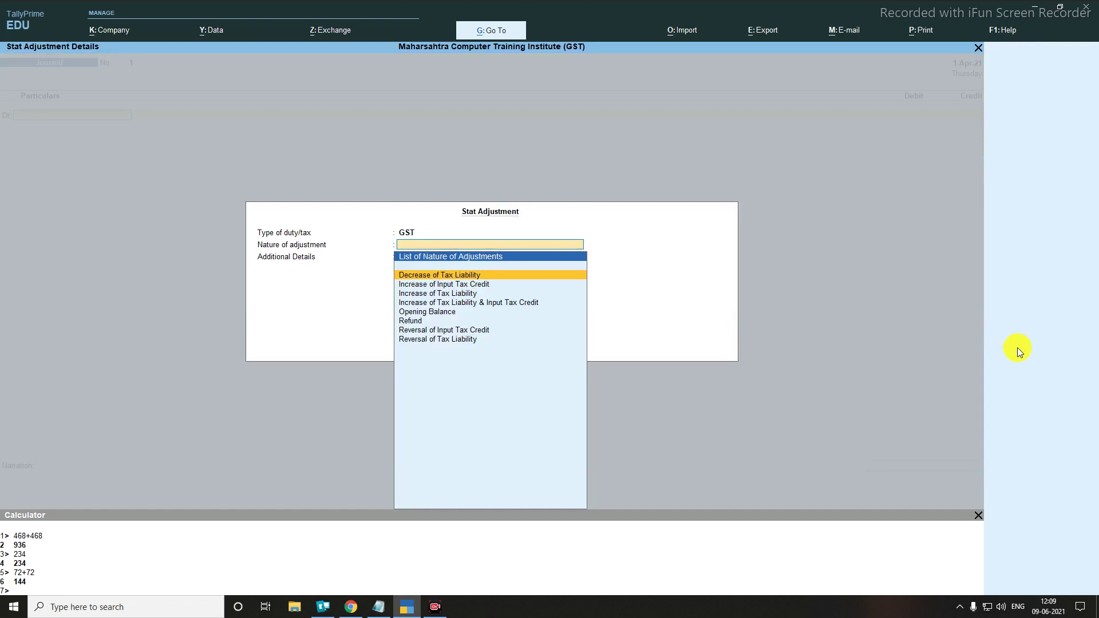
key("Return")
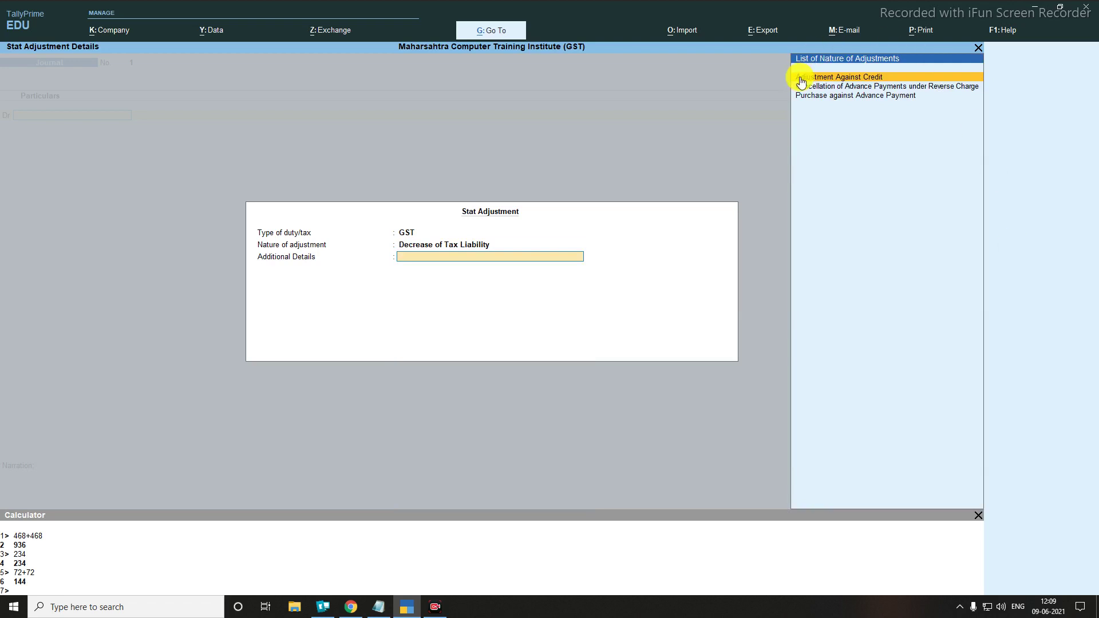
left_click(873, 78)
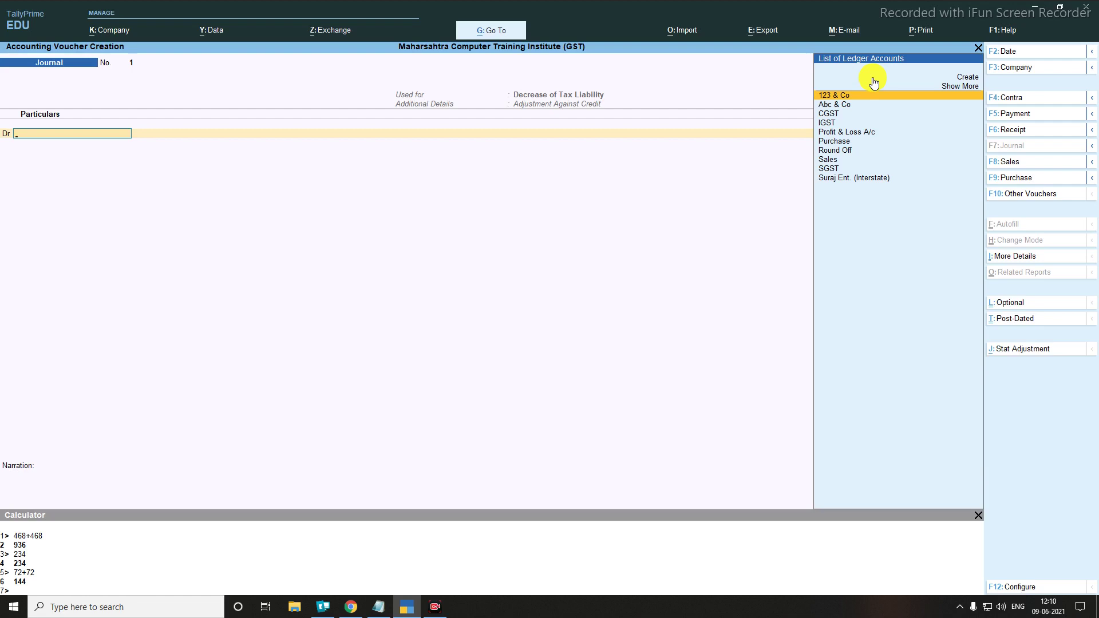
Step: Choose IGST as the journal's debit ledger, leaving the GST rate and taxable value blank
type("I")
key("Return")
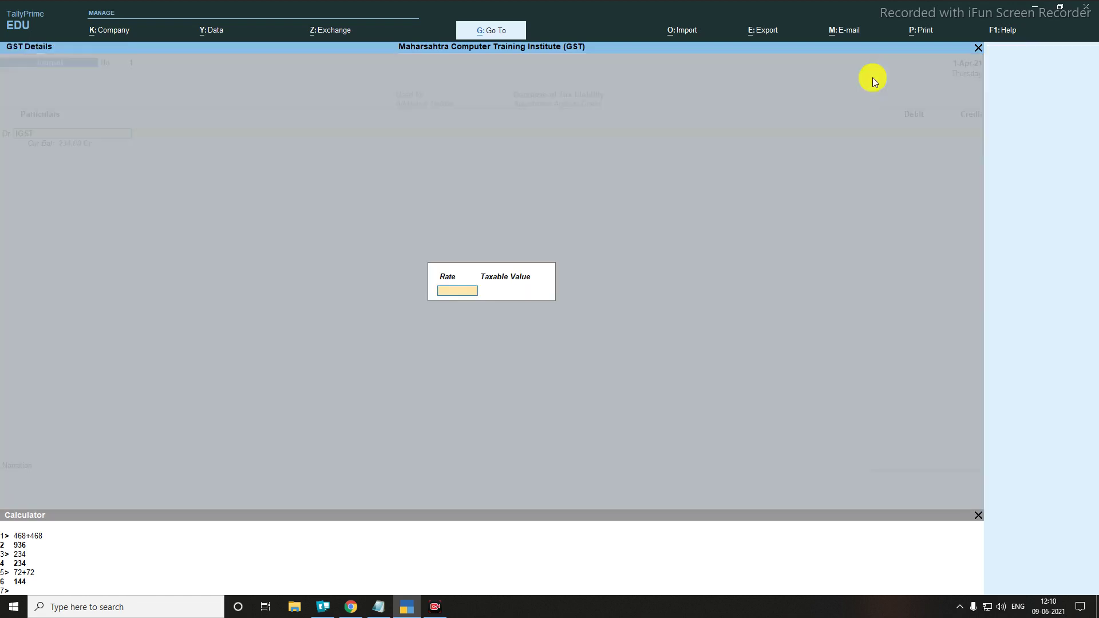
key("Return")
key("Return")
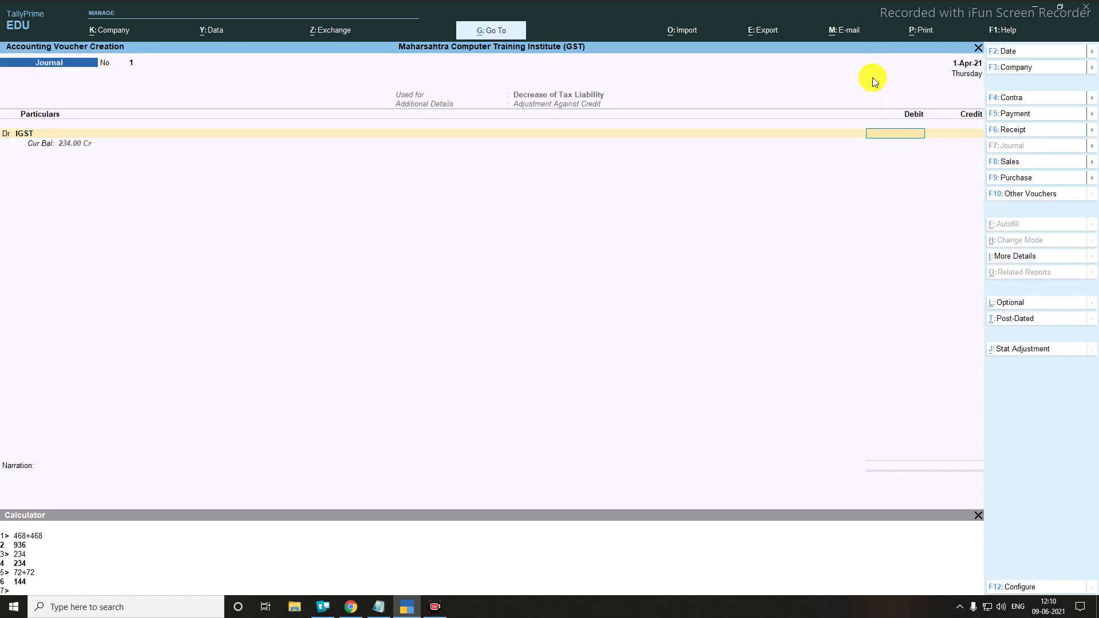
Step: Zoom in on the IGST debit line, frame its current balance, and clear the marking
key("ctrl+1")
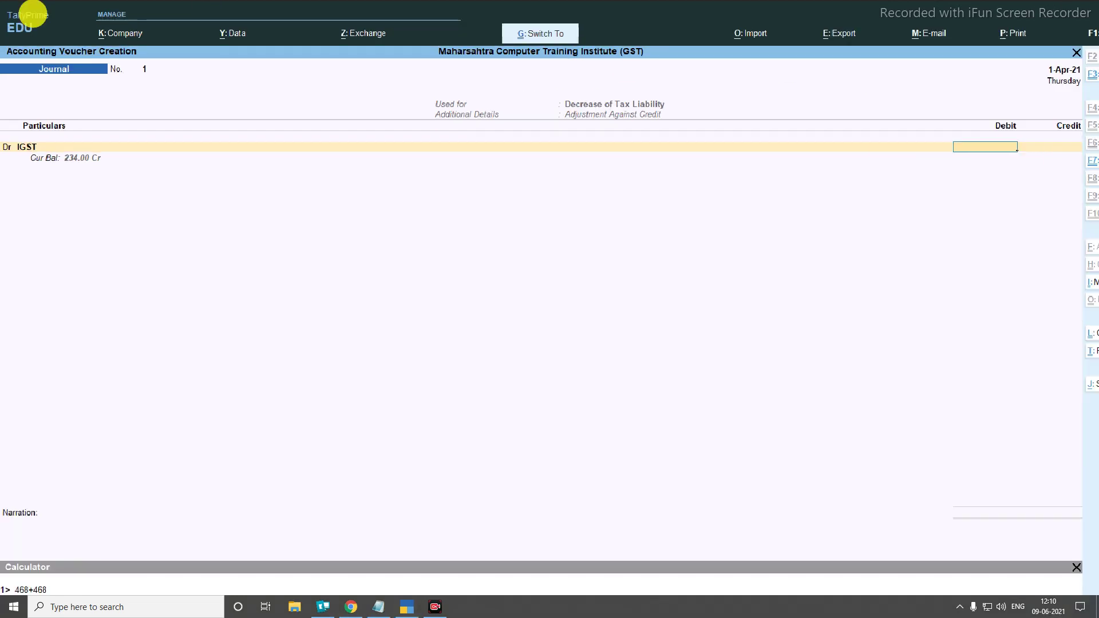
left_click(6, 156)
left_click_drag(21, 123, 184, 152)
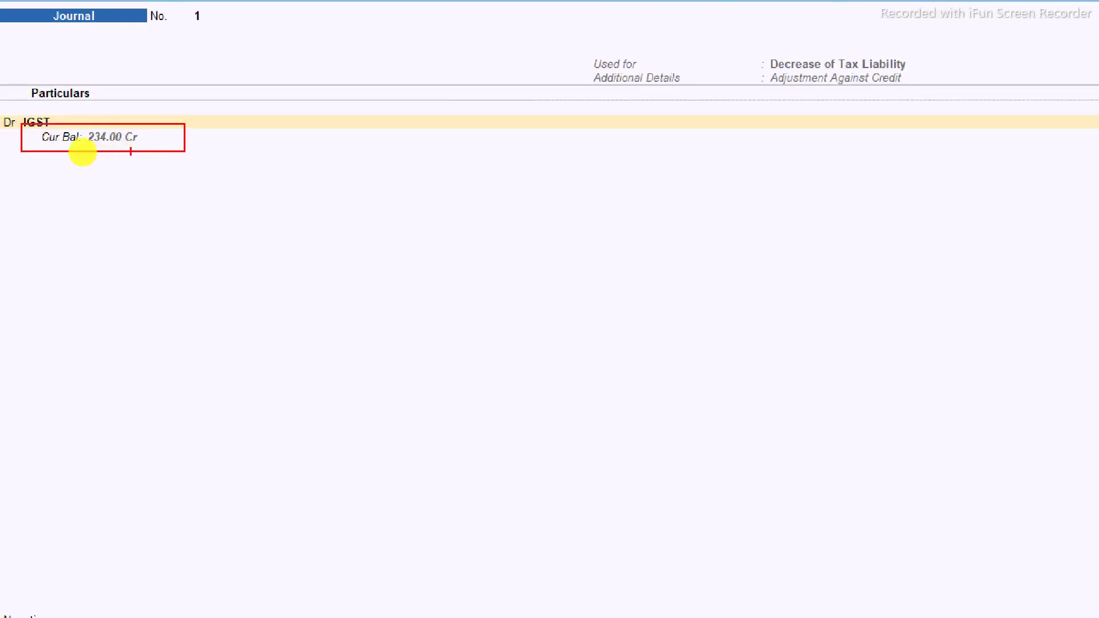
key("Escape")
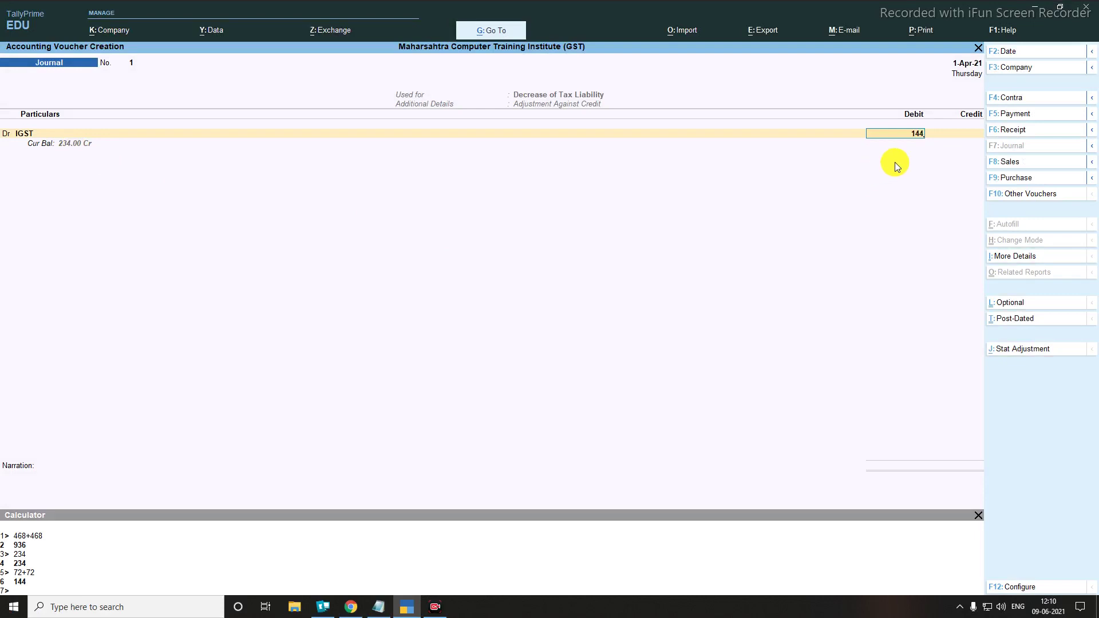
Step: Set the IGST debit amount to 144, framing the 72+72 result in the calculator before accepting it
key("ctrl+1")
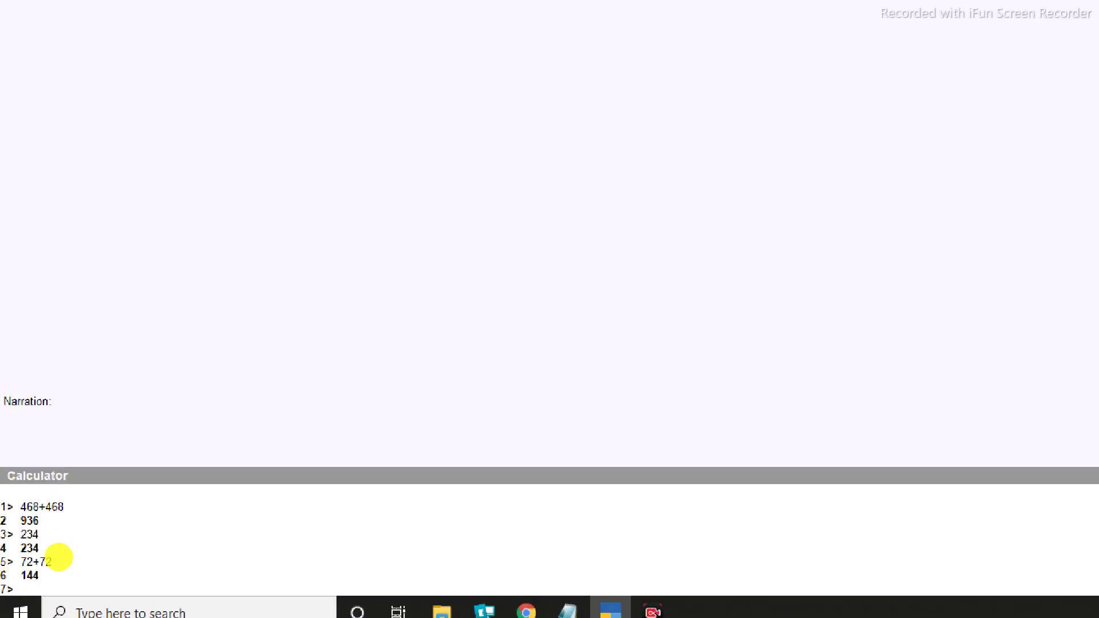
mouse_move(17, 555)
left_mouse_down()
mouse_move(62, 593)
mouse_move(74, 590)
left_mouse_up()
left_click_drag(12, 565, 58, 585)
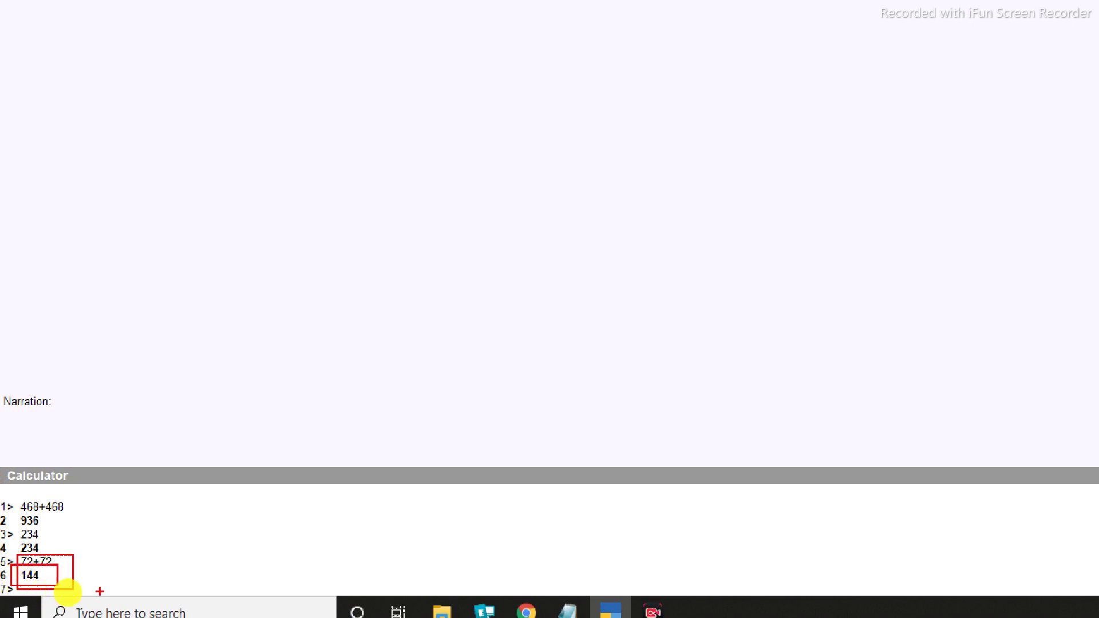
key("Escape")
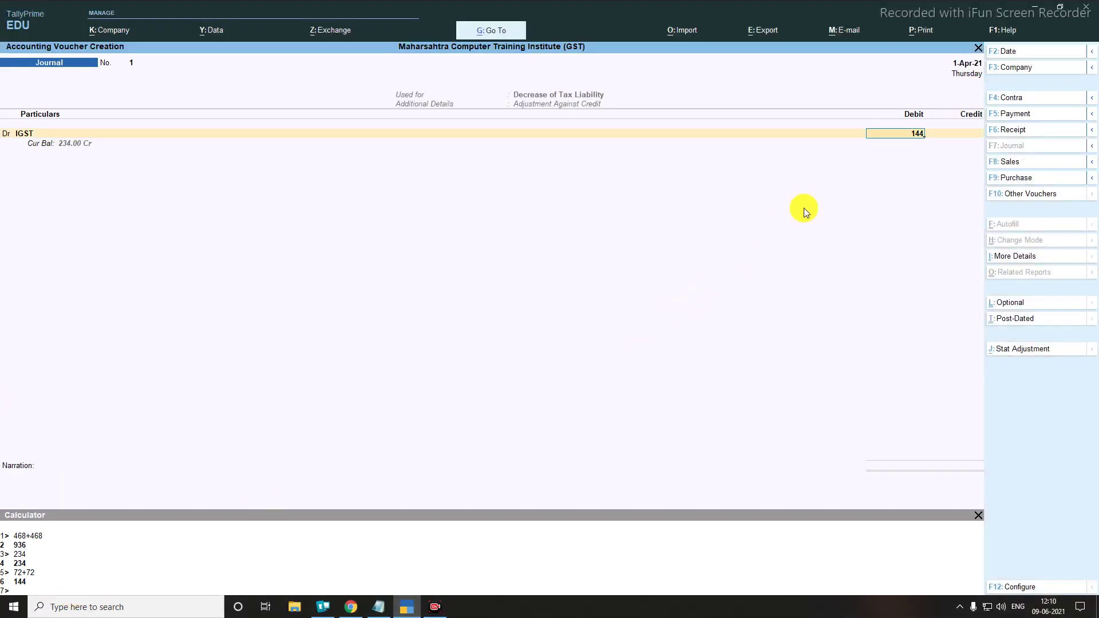
key("Return")
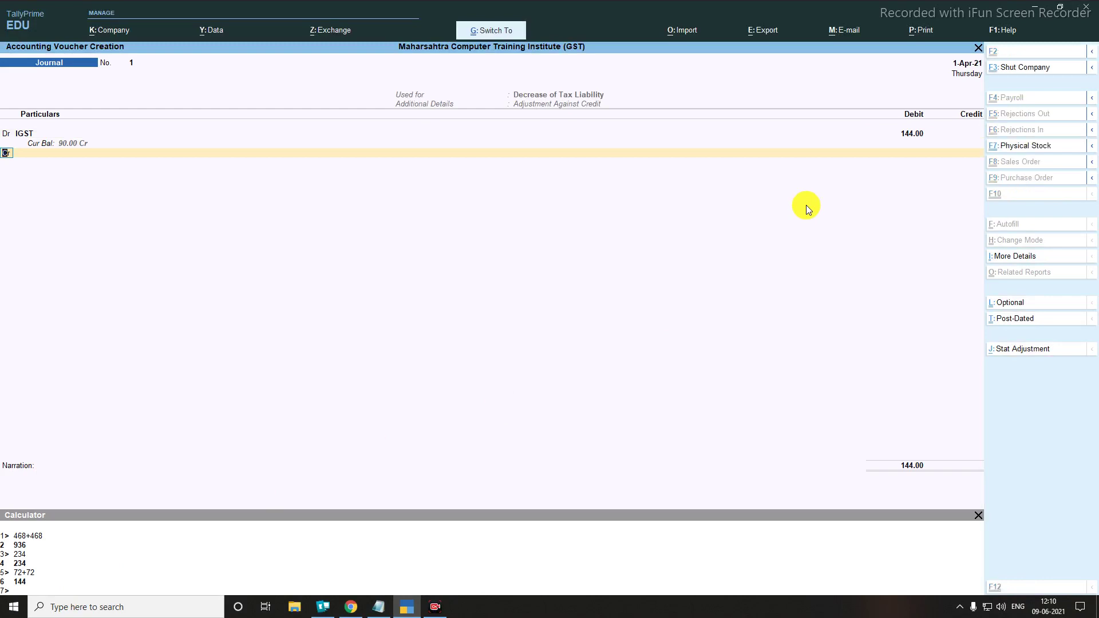
Step: Zoom in on the journal, frame the updated IGST current balance, and clear the annotation
key("ctrl+1")
left_click(12, 157)
left_click_drag(63, 108, 173, 169)
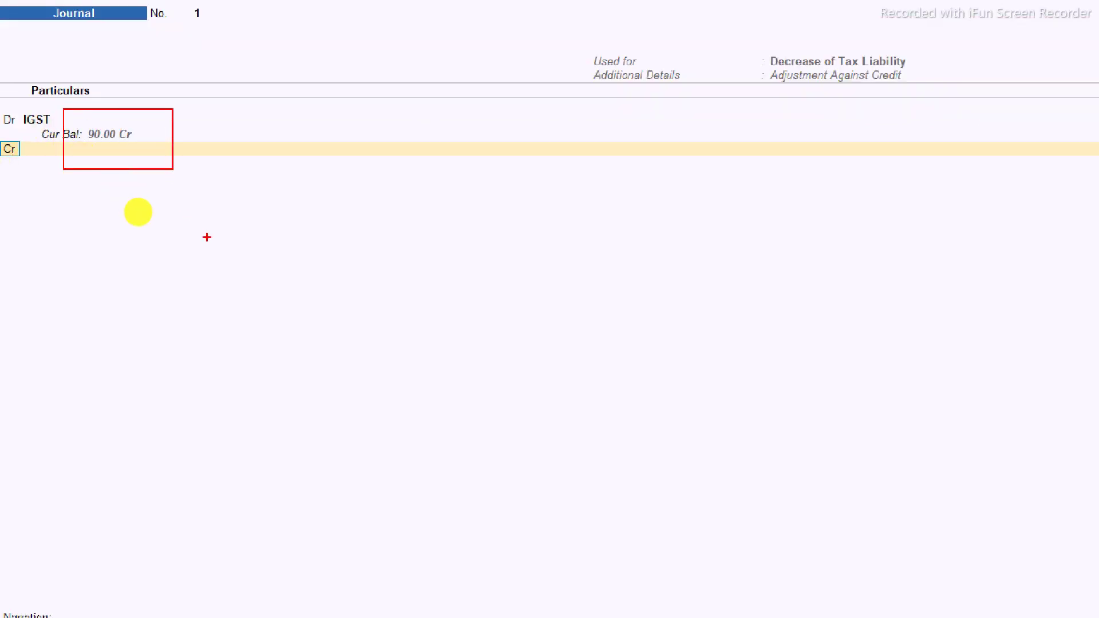
key("Escape")
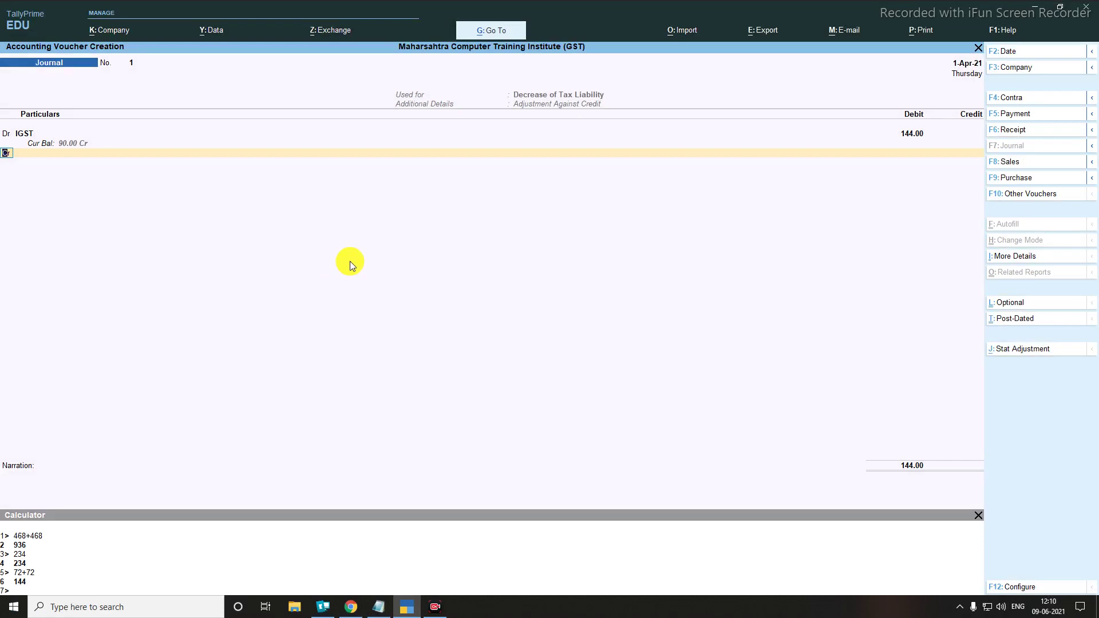
Step: Credit the CGST ledger with 72 in the journal
key("Return")
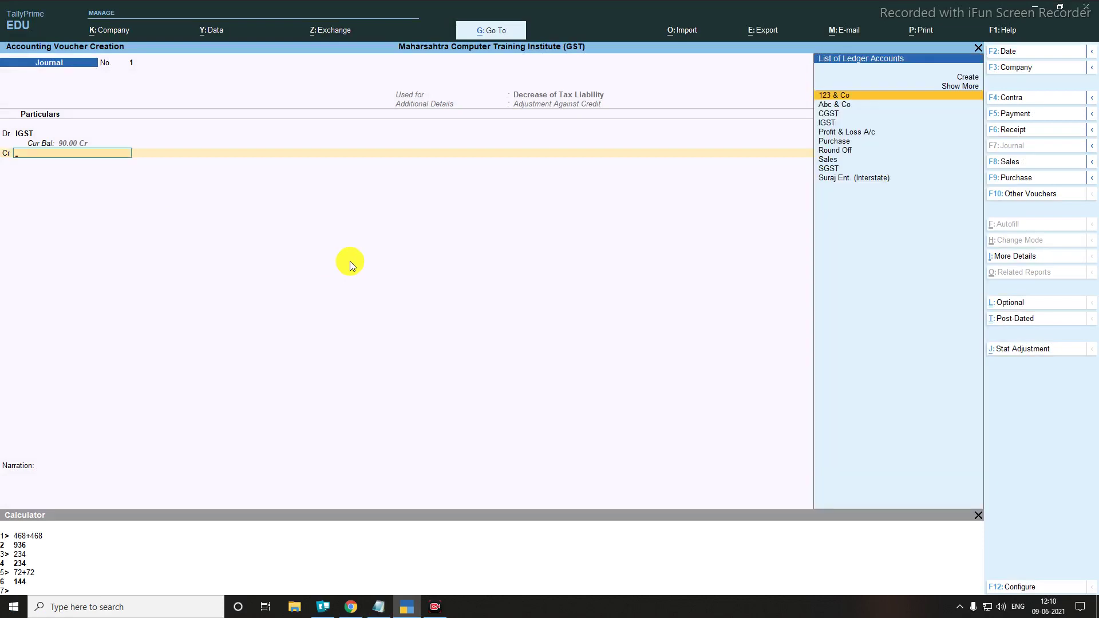
type("cgst")
key("Return")
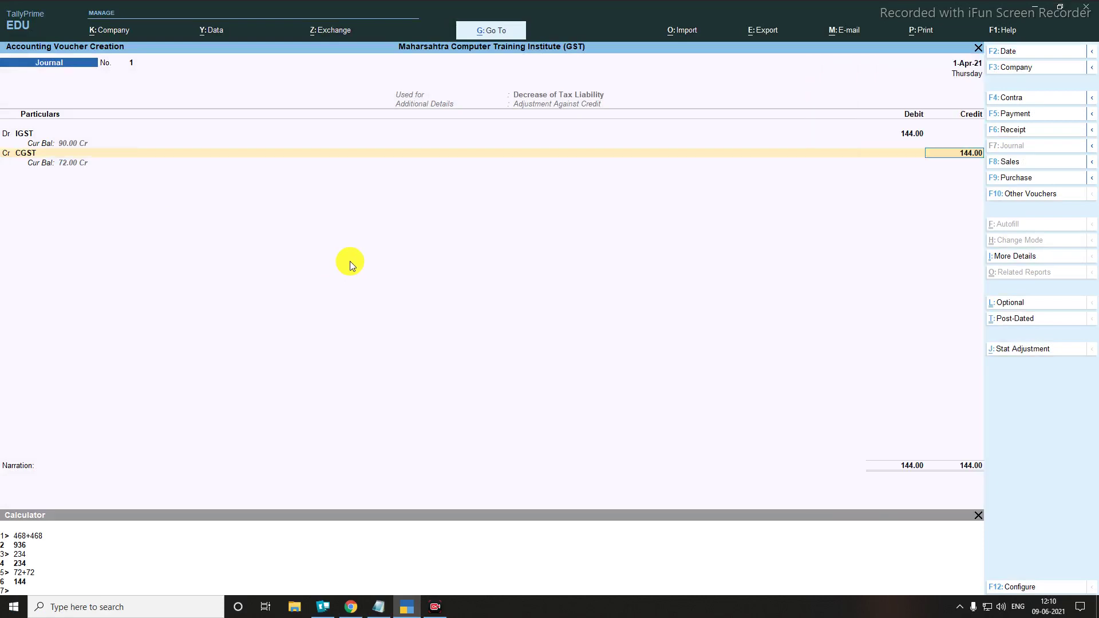
type("72")
key("Return")
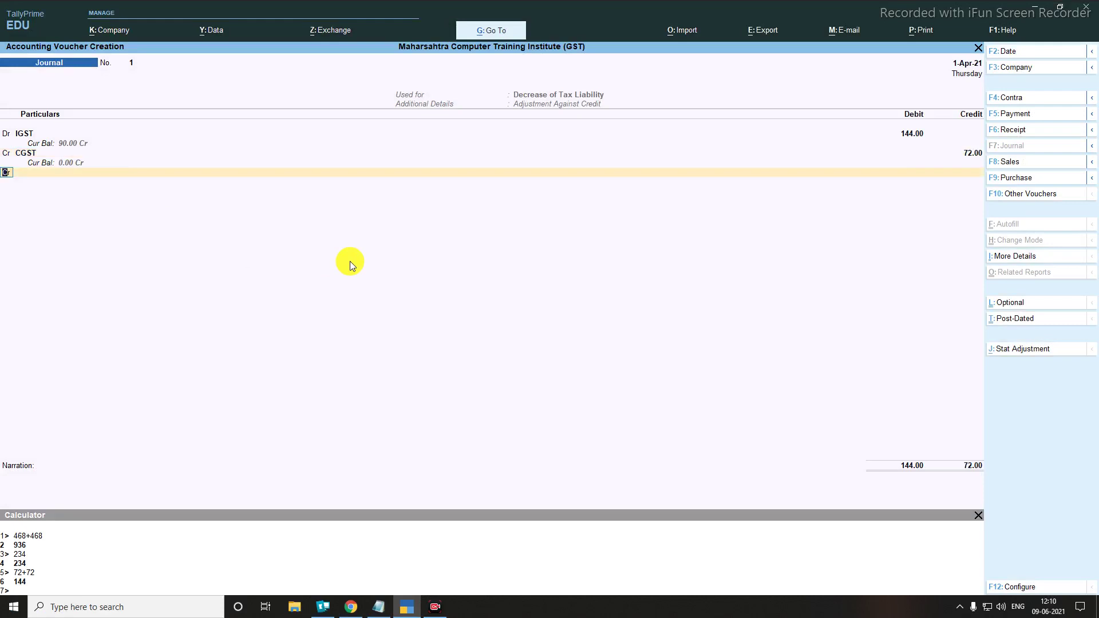
Step: Credit the SGST ledger with 72 and save the journal voucher without a narration
key("Return")
type("Sgst")
key("Return")
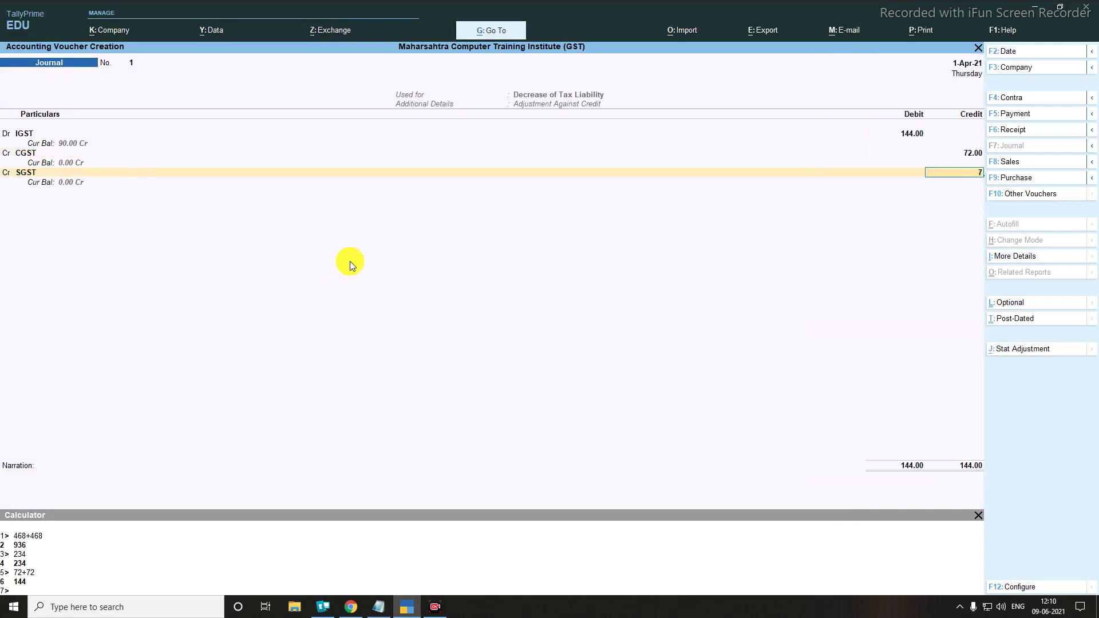
key("Return")
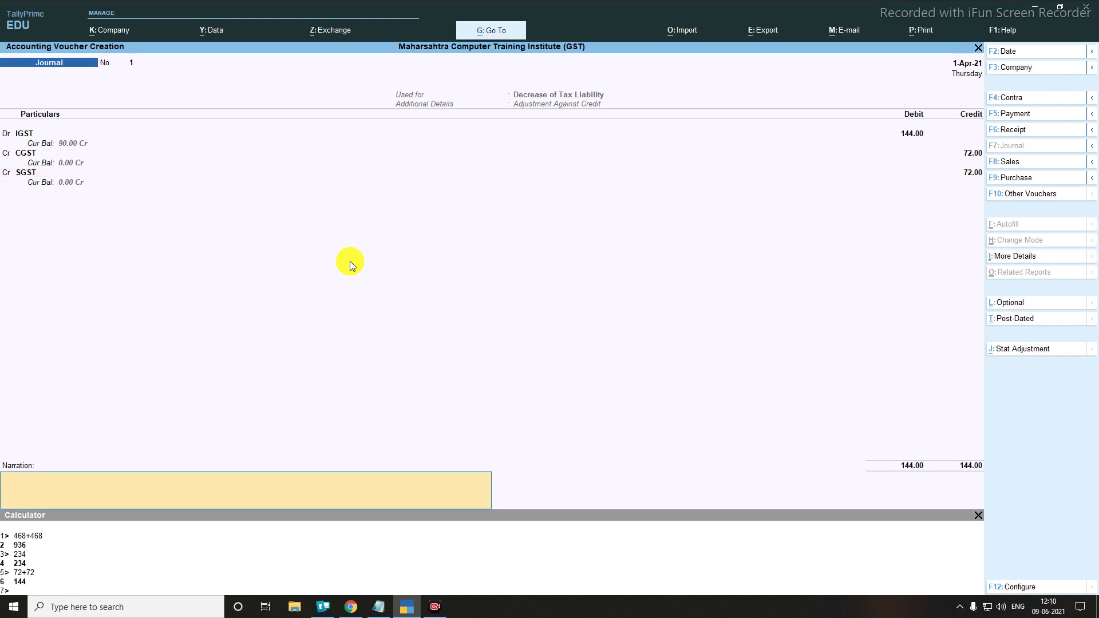
key("Return")
key("Return")
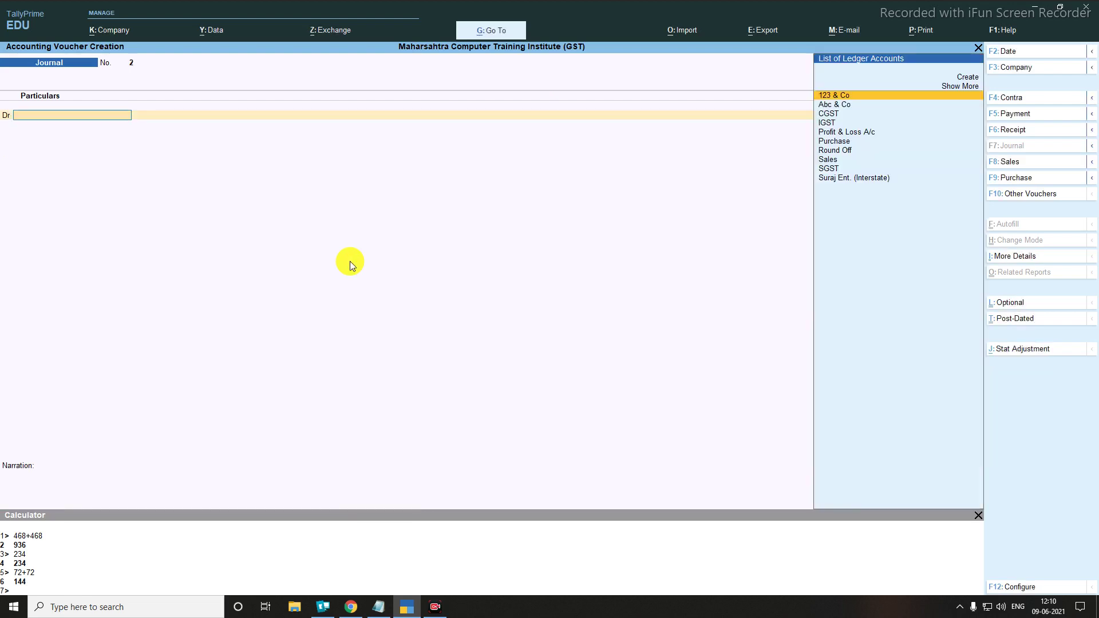
Step: Leave voucher entry, show the Balance Sheet in detail, and open the Duties & Taxes group summary
key("Escape")
key("Return")
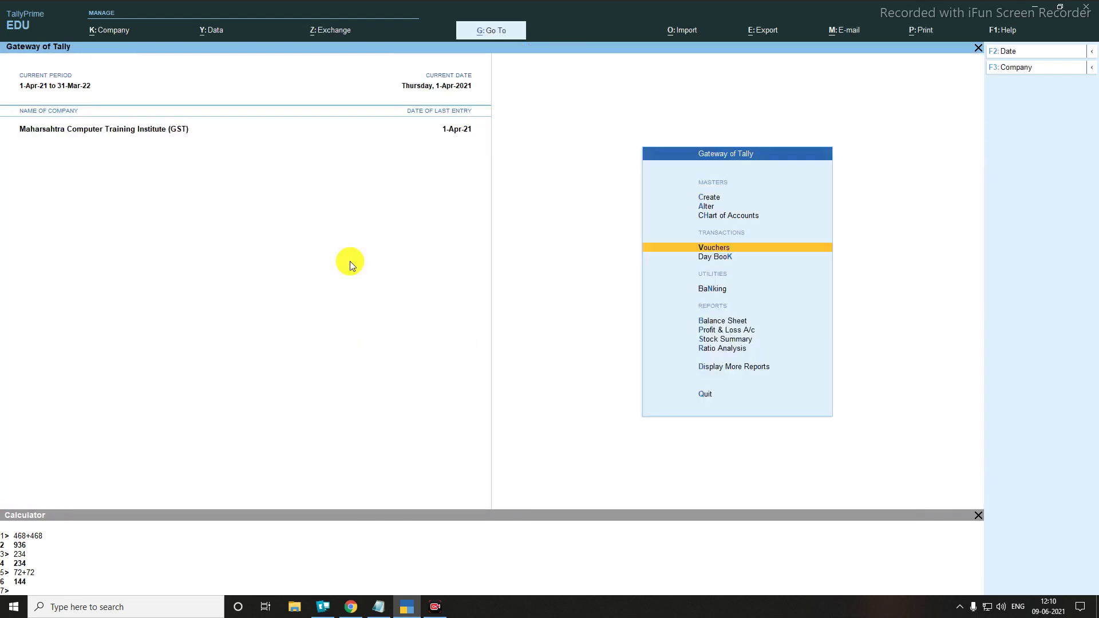
key("Down")
key("Down")
key("Down")
key("Return")
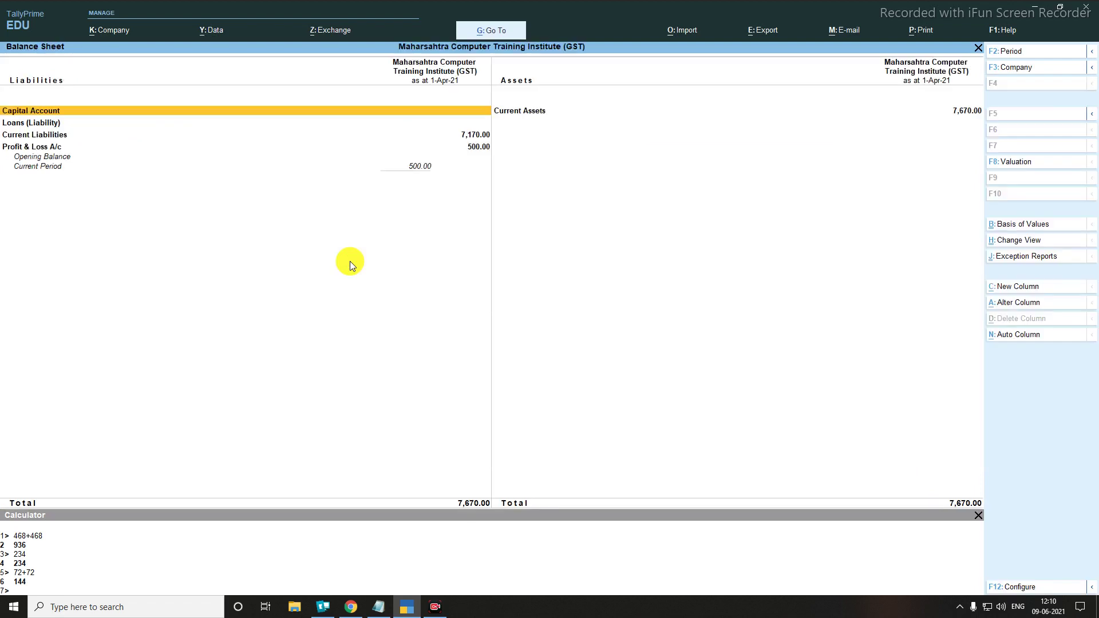
key("alt+F5")
key("Down")
key("Down")
key("Down")
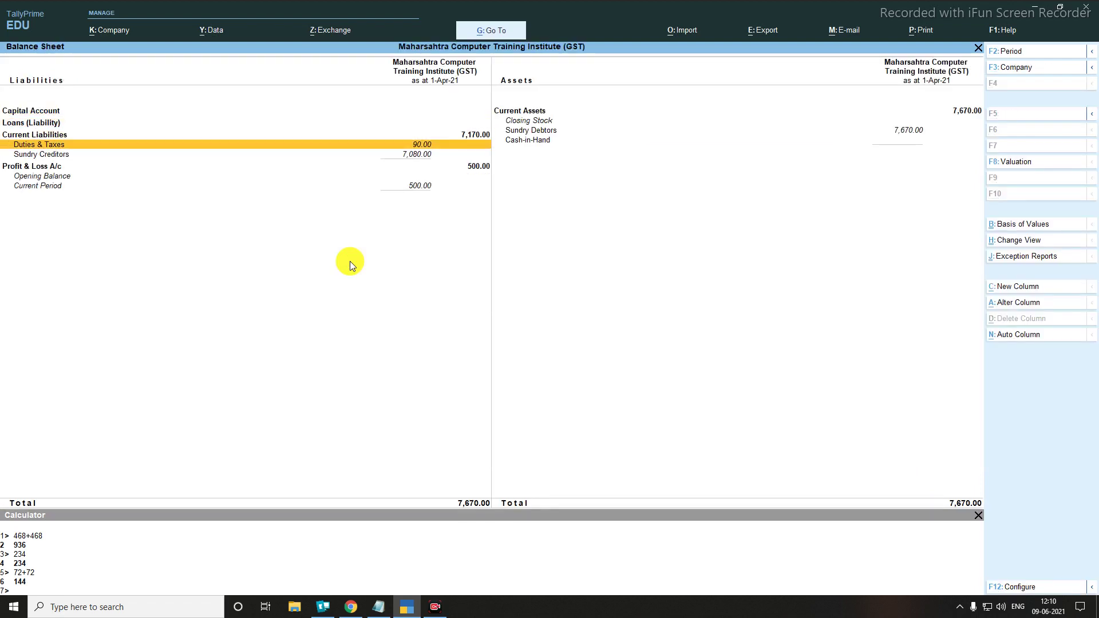
key("Return")
Step: Frame the IGST row and its ledger name in the group summary, and clear the markings
key("ctrl+2")
mouse_move(1, 124)
left_mouse_down()
mouse_move(852, 177)
mouse_move(973, 169)
mouse_move(989, 152)
left_mouse_up()
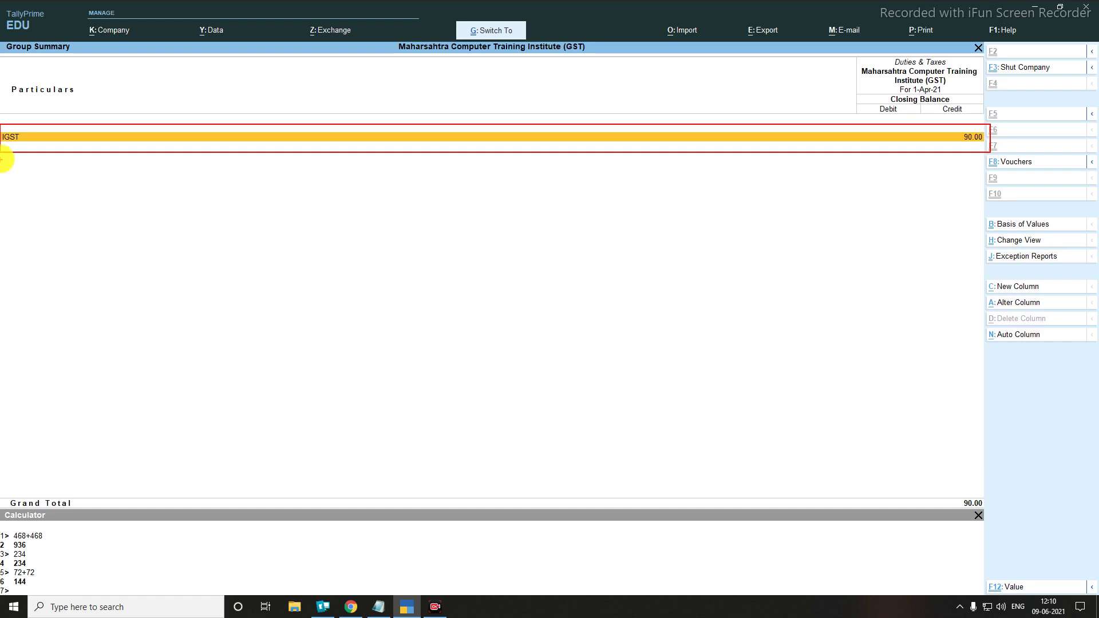
left_click_drag(1, 125, 33, 148)
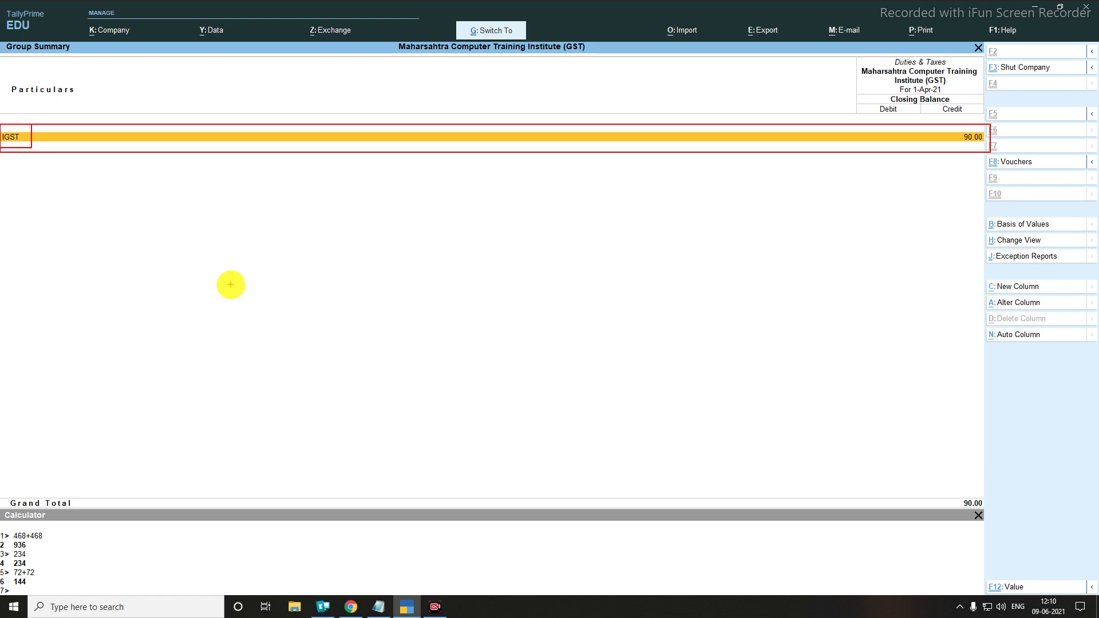
key("Escape")
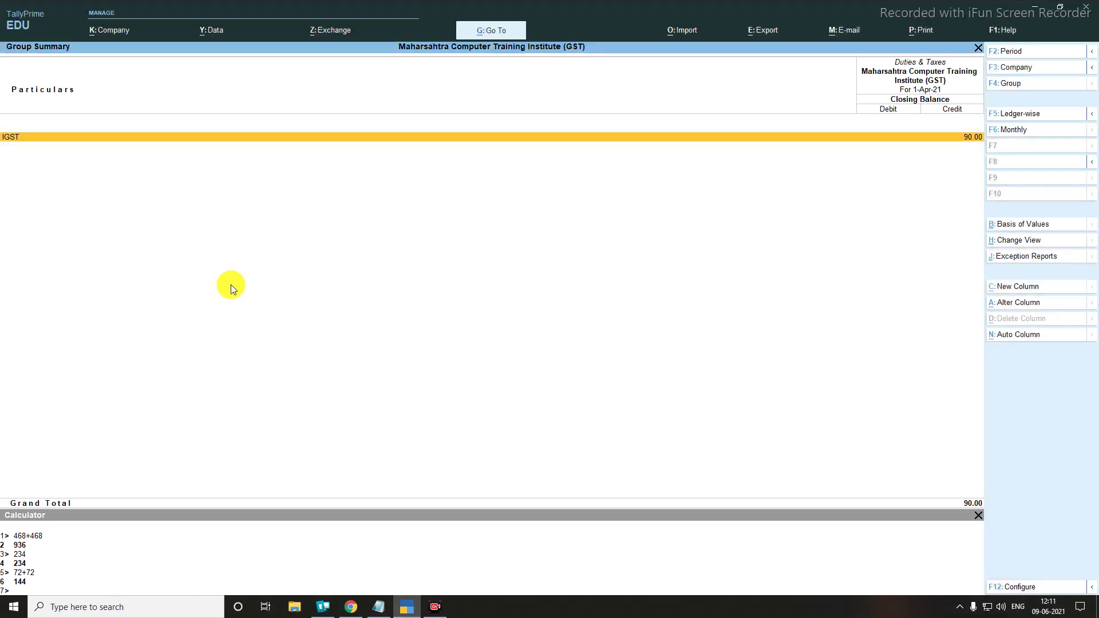
Step: Leave the group summary and Balance Sheet, and start a new payment voucher
key("Escape")
key("Escape")
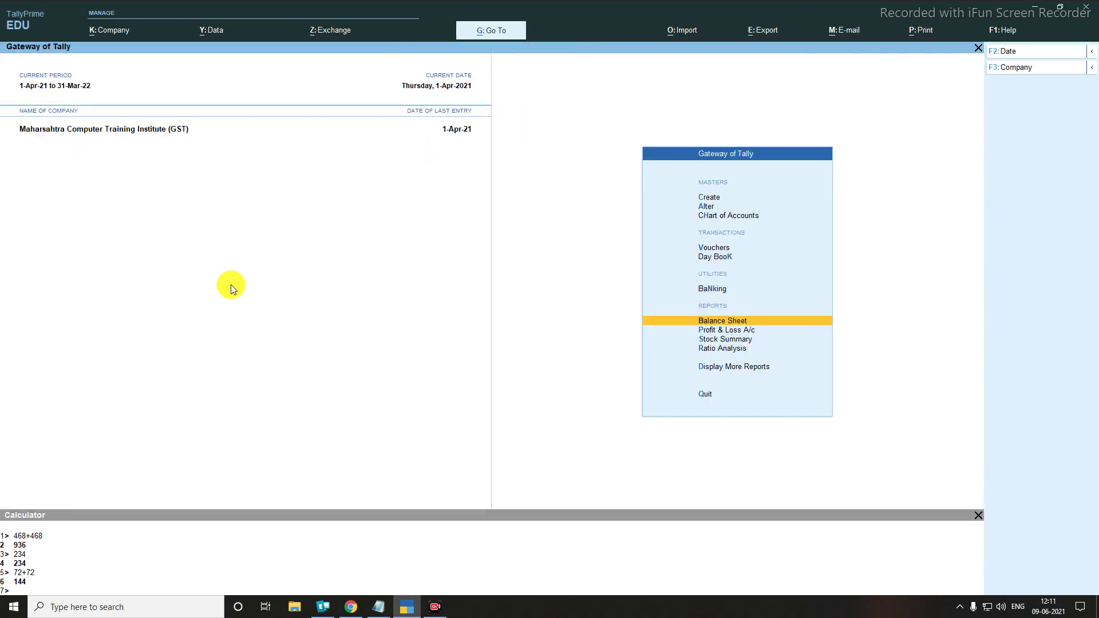
key("Up")
key("Up")
key("Up")
key("Return")
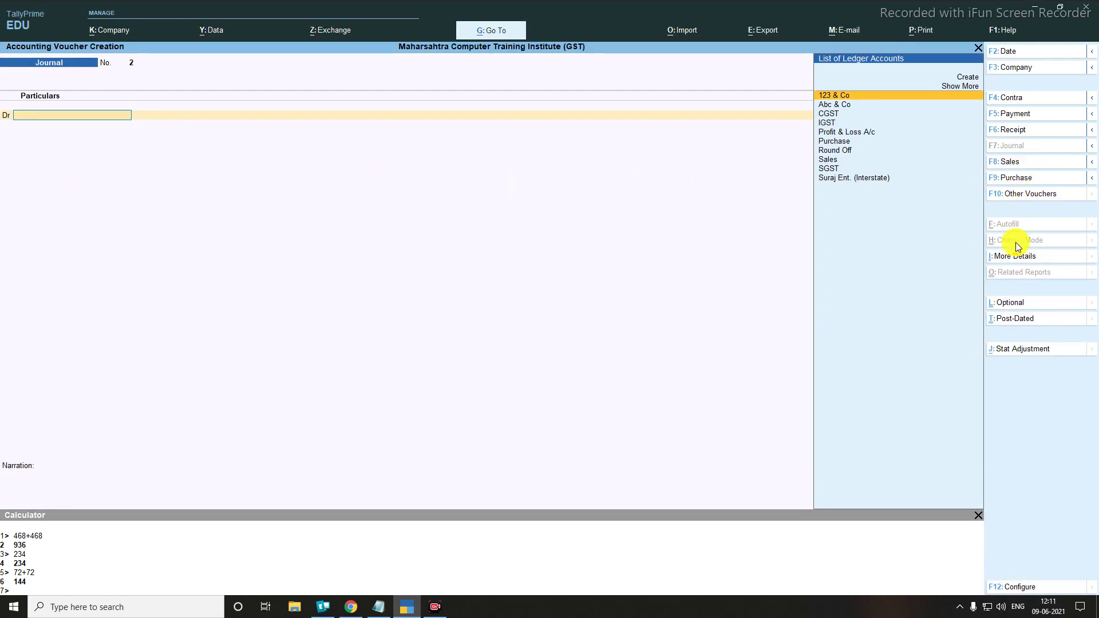
left_click(1008, 114)
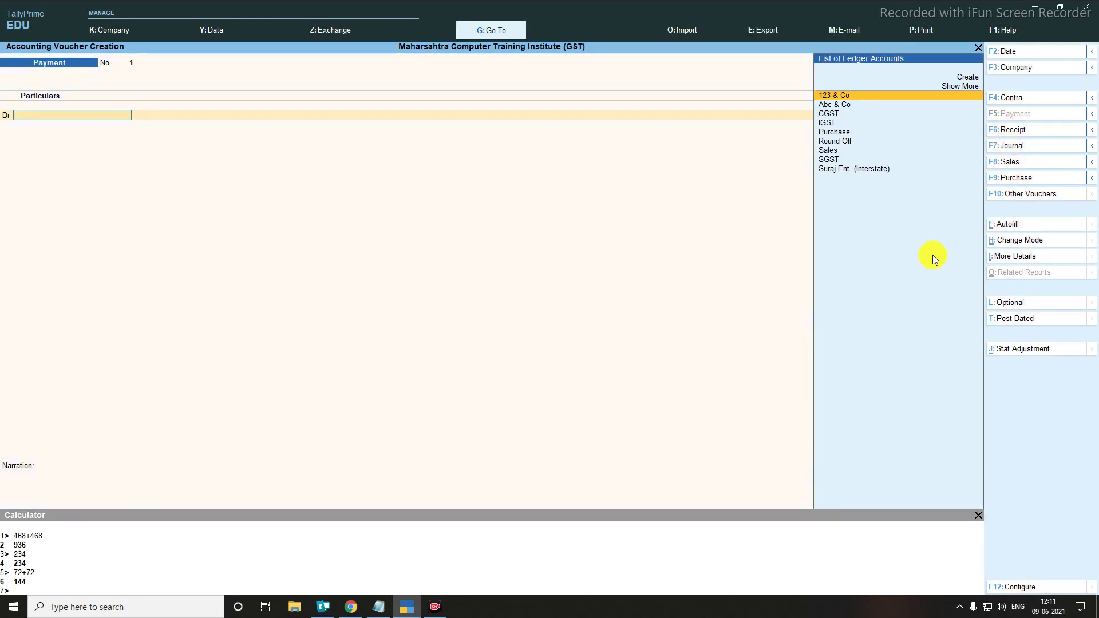
Step: Start Autofill for the payment voucher with Stat Payment as the transaction type and GST as the tax type
left_click(1006, 223)
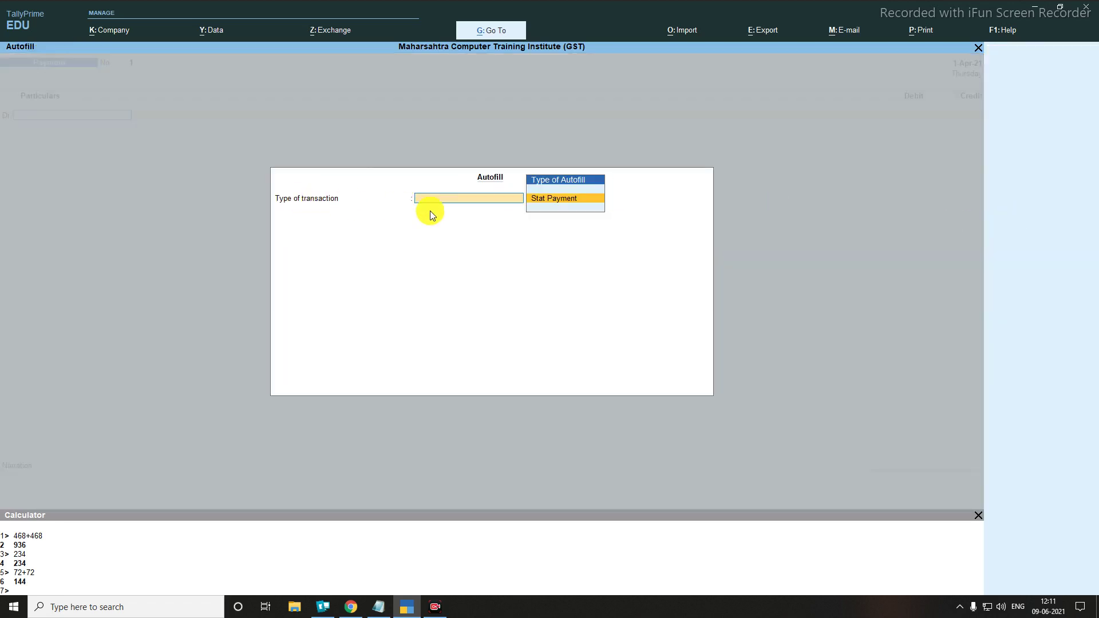
key("Return")
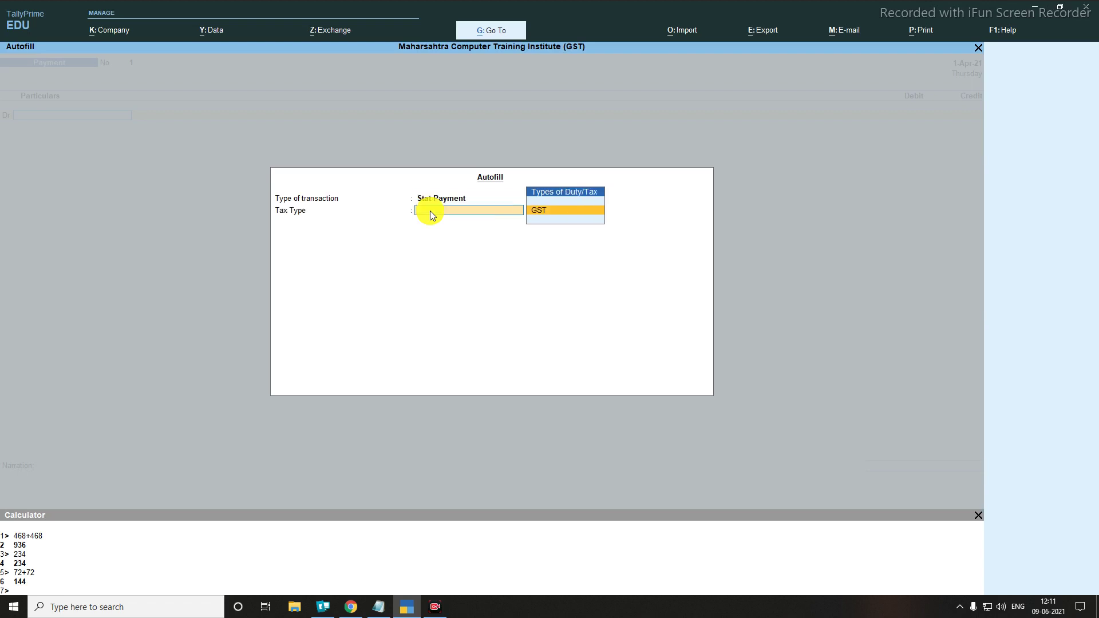
key("Return")
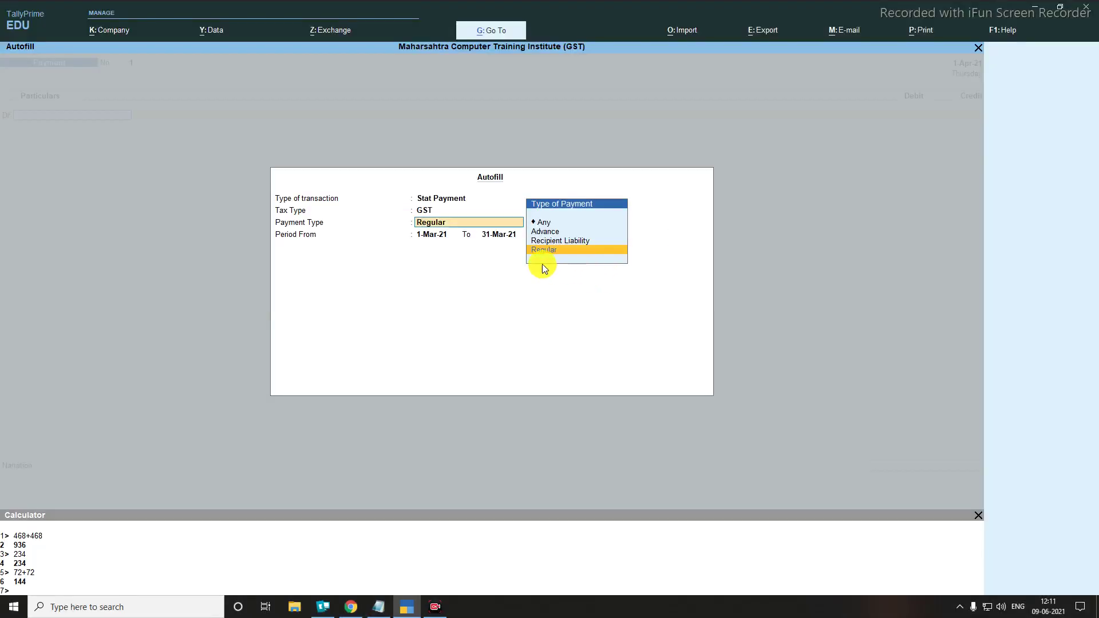
Step: Go through the Advance, Recipient Liability and Regular payment types, and choose Regular
key("Up")
key("Up")
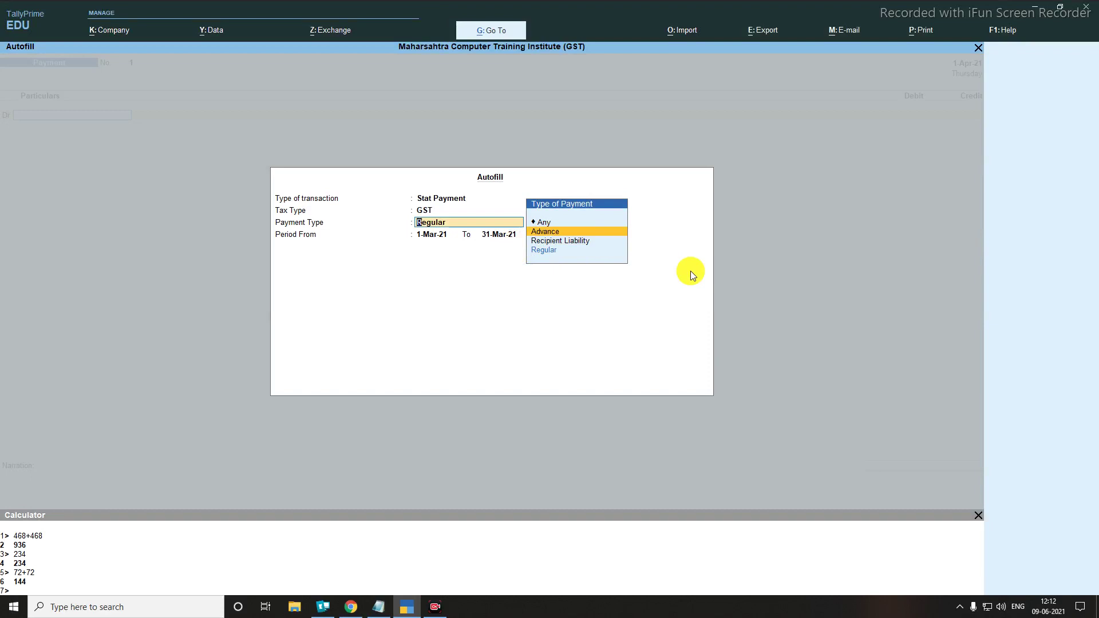
key("Down")
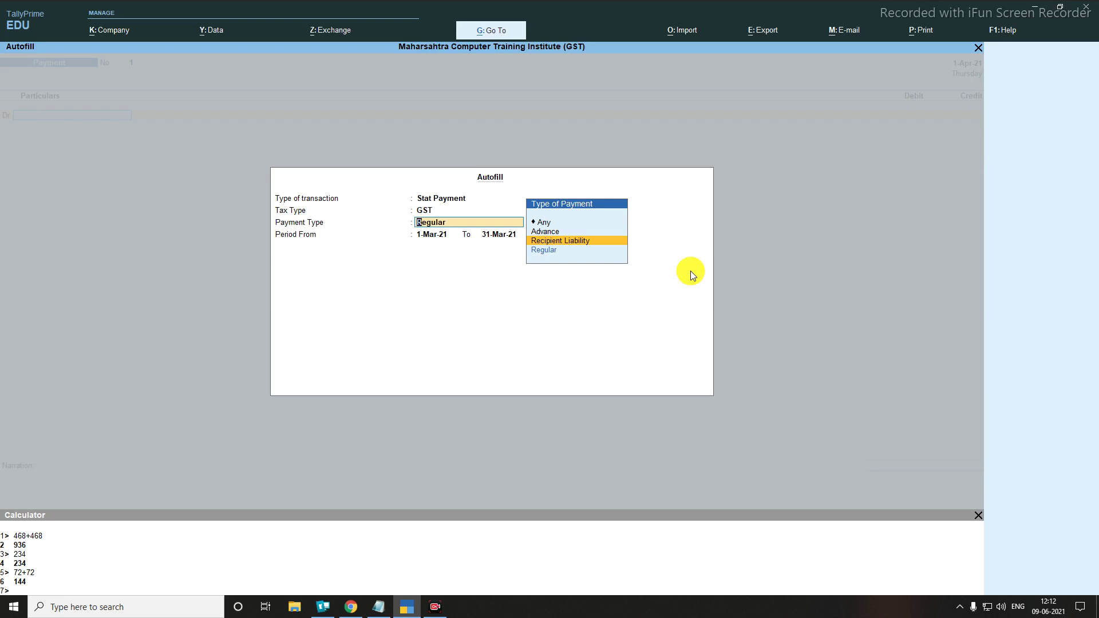
key("Down")
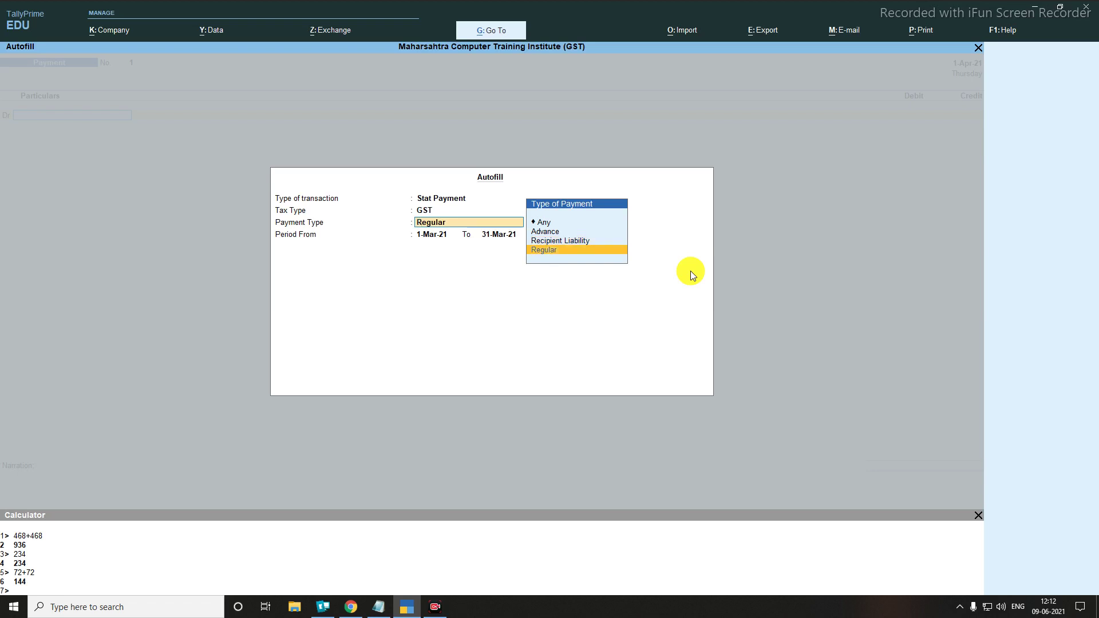
key("Up")
key("Up")
key("Down")
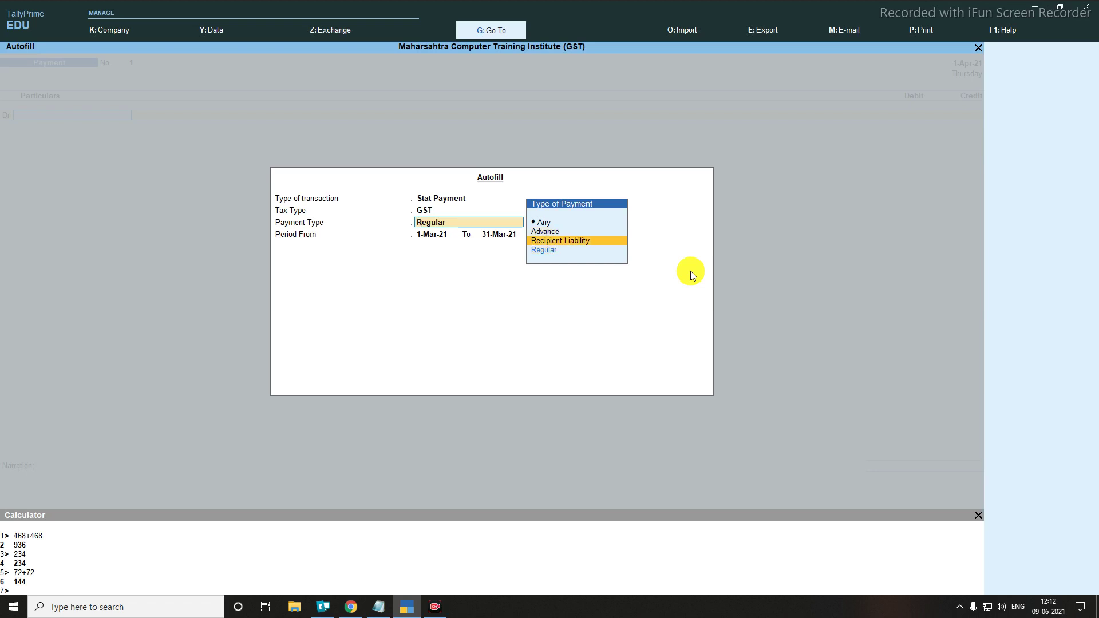
key("Up")
key("Down")
key("Down")
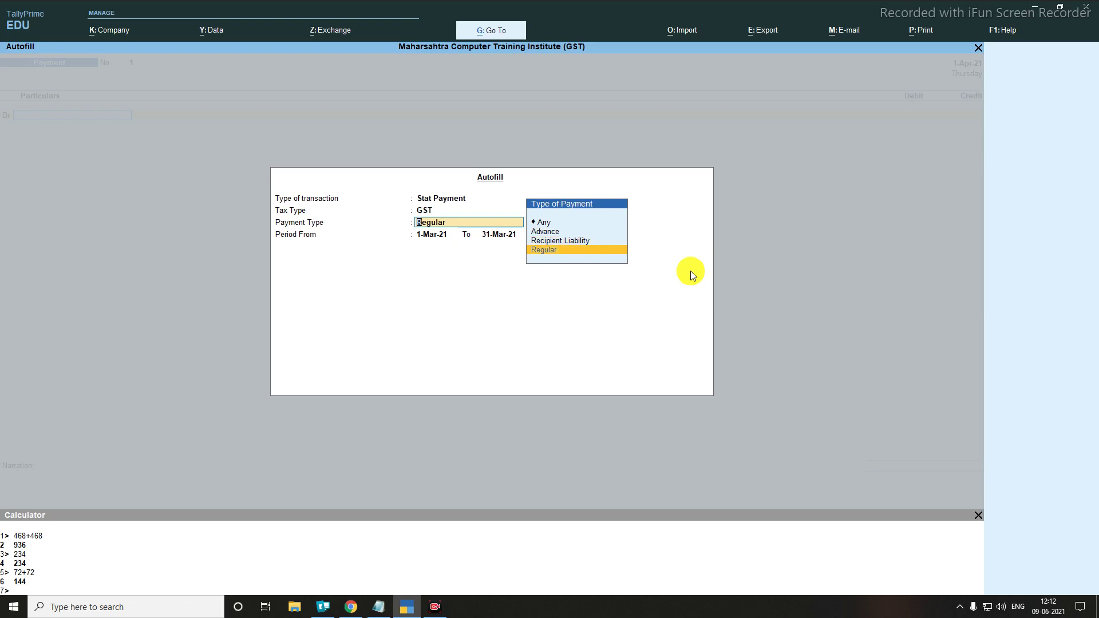
key("Return")
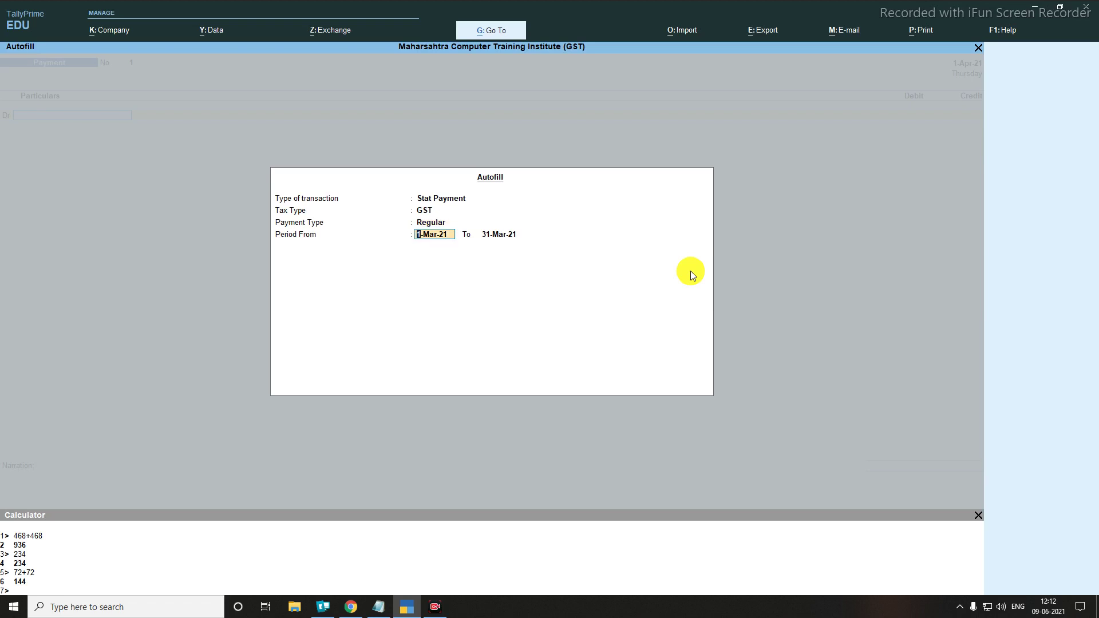
Step: Set the Autofill period from 1 April 2021 to 1 May and fill in the statutory payment voucher
type("01 apr")
key("Return")
type("01")
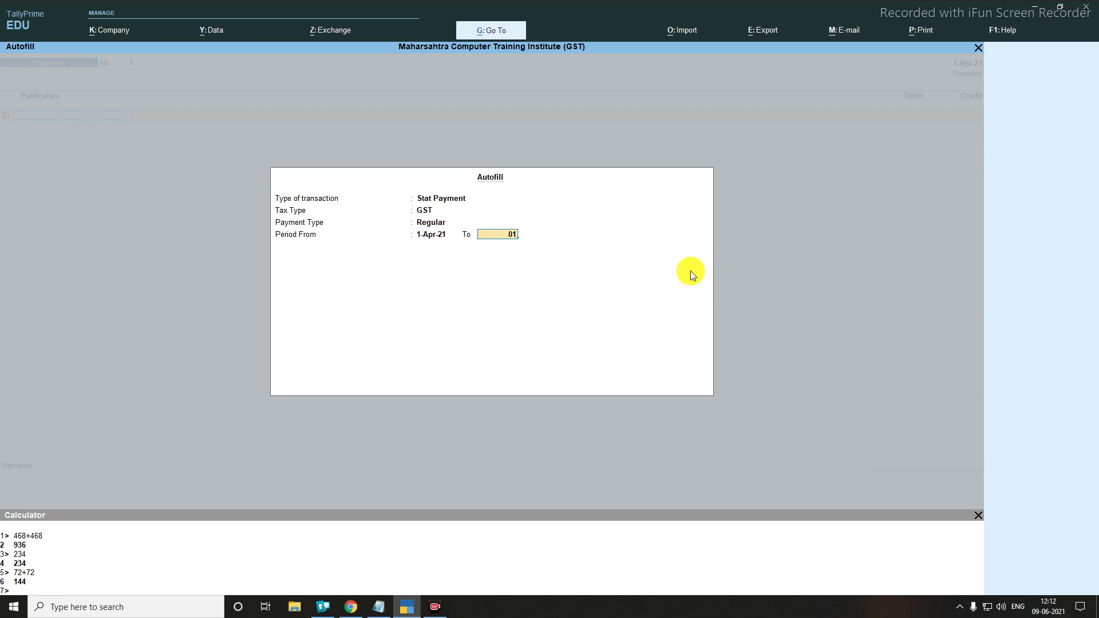
type(" may")
key("Return")
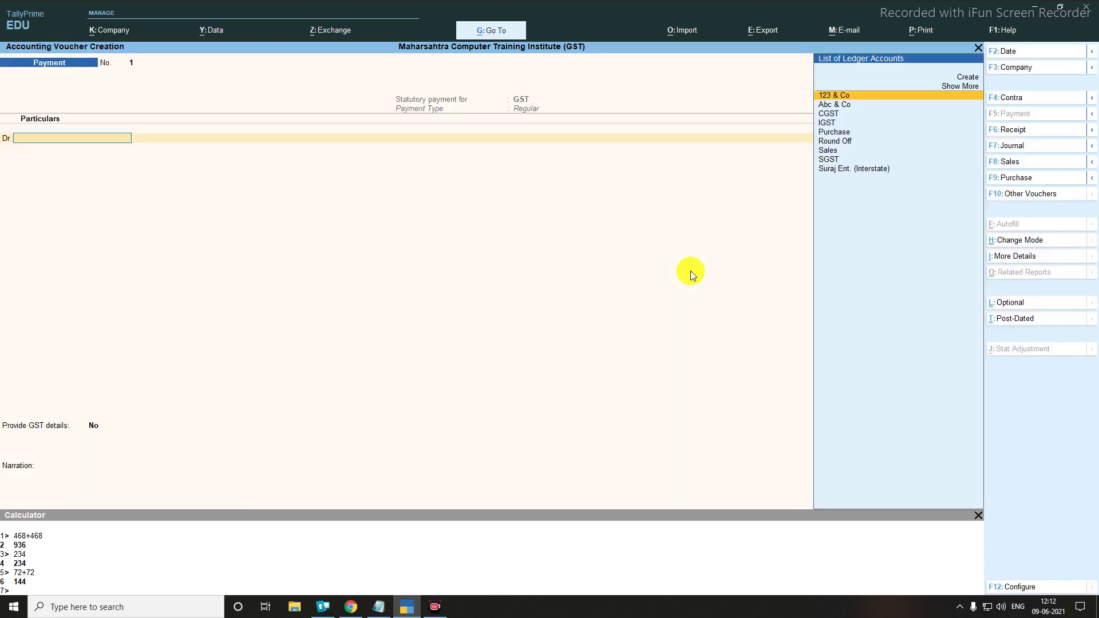
Step: Debit the IGST ledger with 90 in the payment voucher
type("Igs")
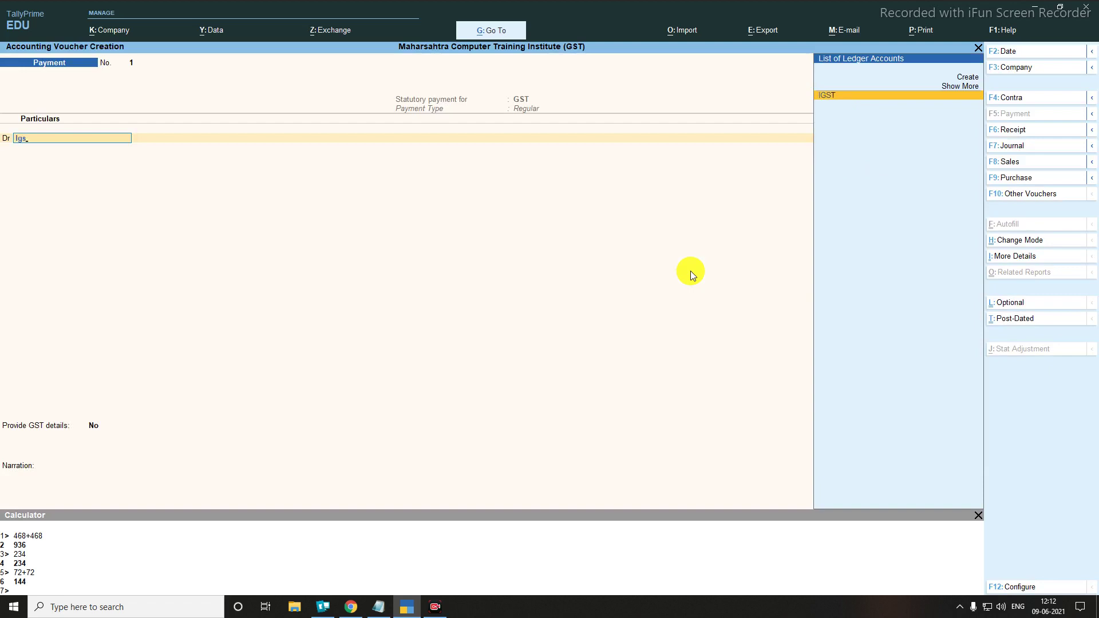
key("Return")
type("90")
key("Return")
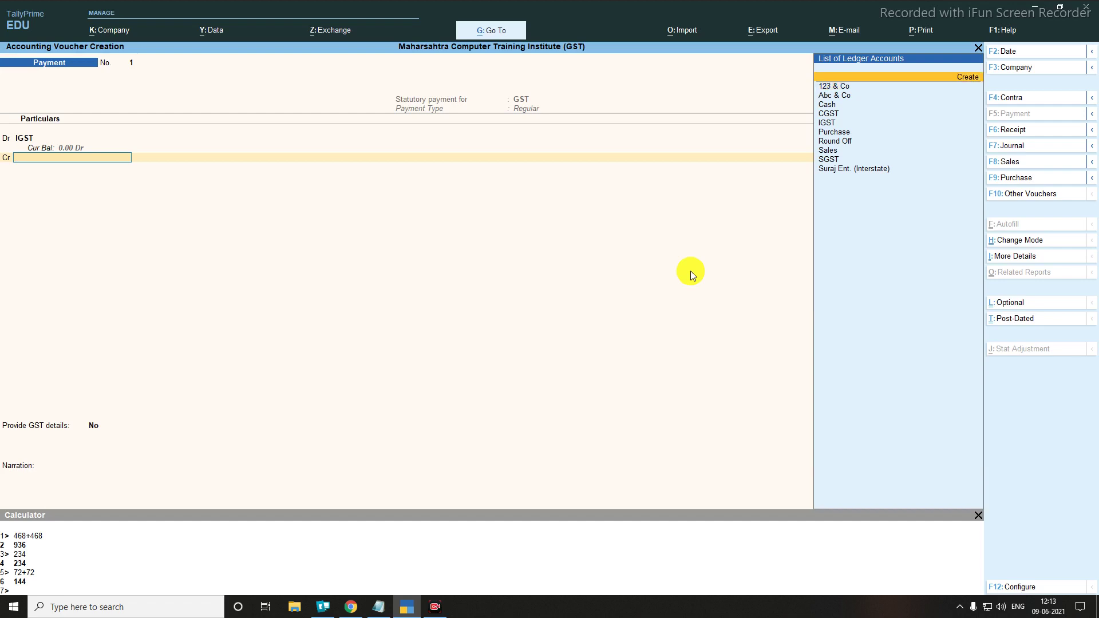
Step: Create an Hdfc Bank ledger under Bank Accounts with the default details and credit it with 90.00 in the voucher
key("alt+c")
type("Hdfc Bank")
key("Return")
type("Bank")
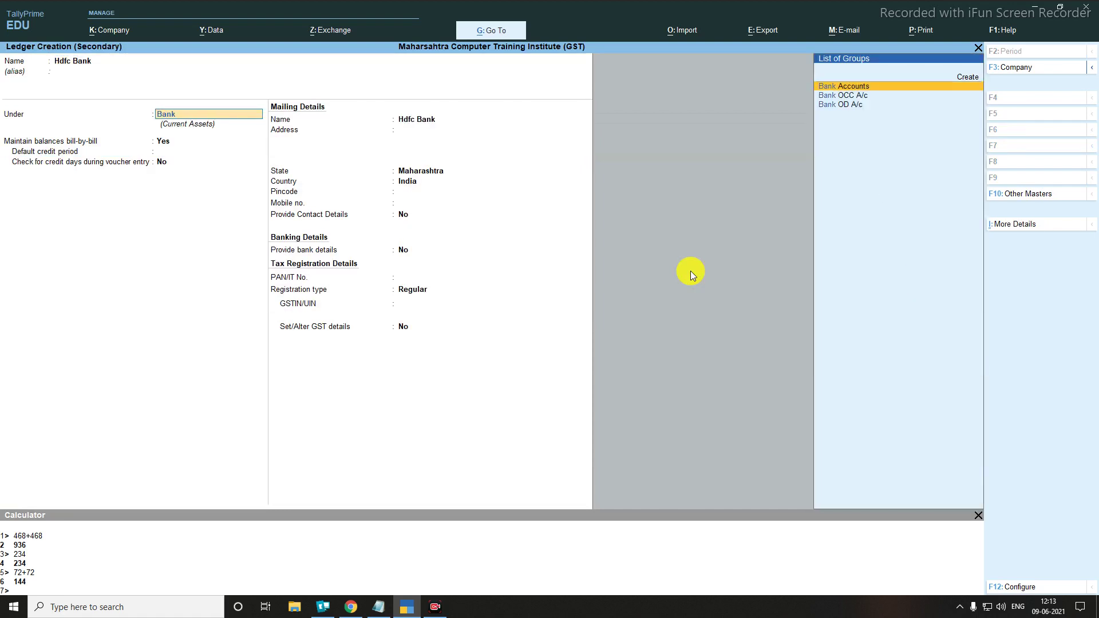
key("Return")
key("Return")
key("Return")
key("Return")
key("Return")
key("Return")
key("Return")
key("Return")
key("Return")
key("Return")
key("Return")
key("Return")
key("Return")
key("Return")
key("Return")
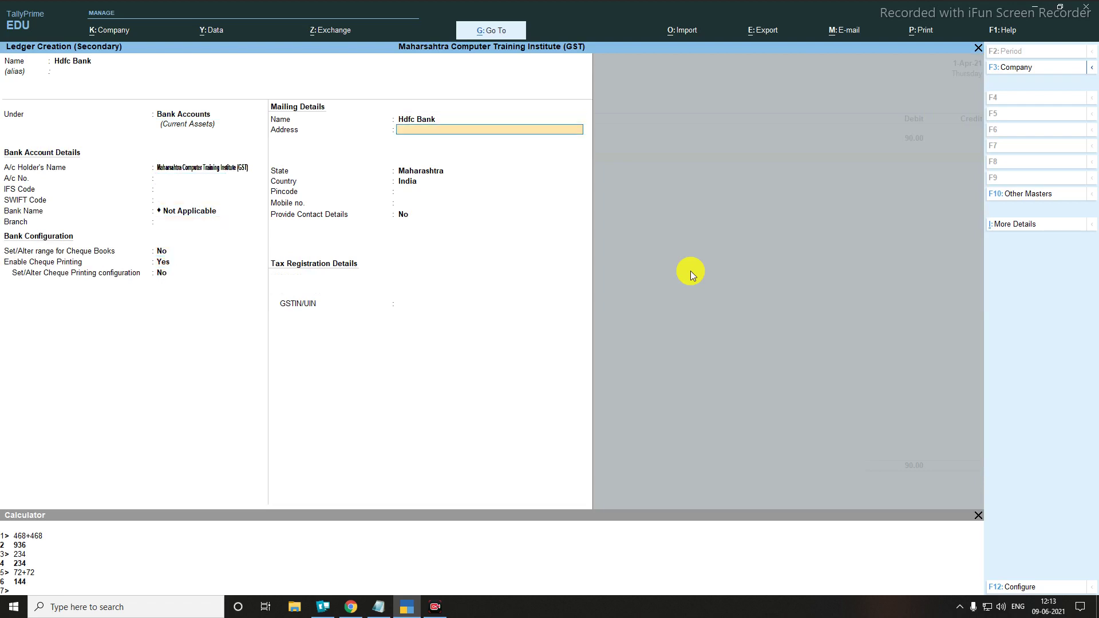
key("Return")
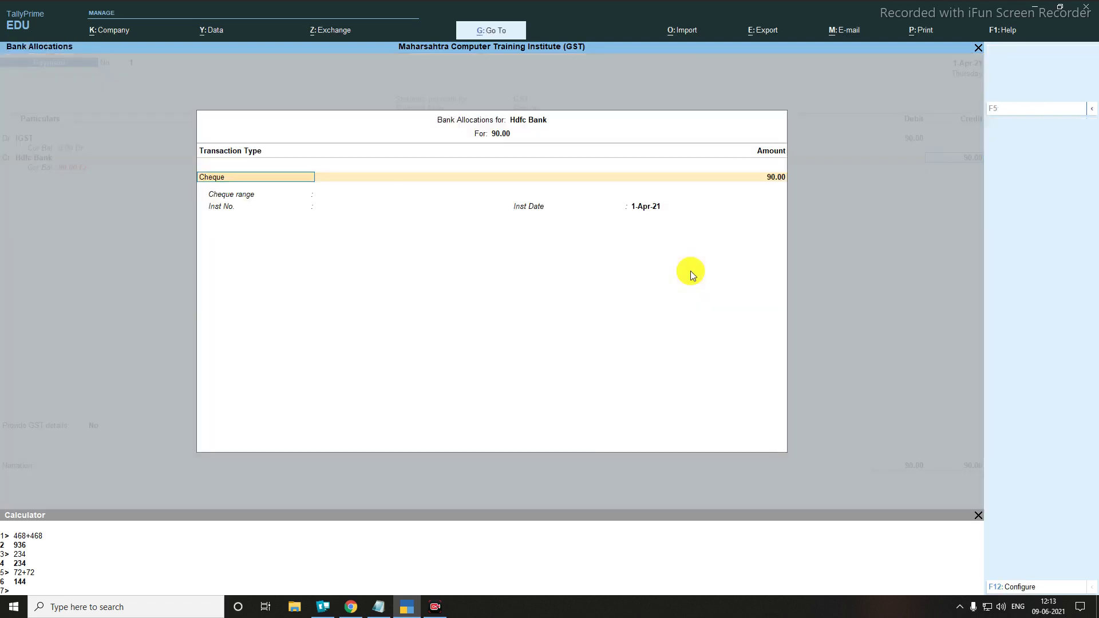
Step: Set the transaction type of the Hdfc Bank allocation to e-Fund Transfer
key("BackSpace")
key("Down")
key("Down")
key("Down")
key("Down")
key("Up")
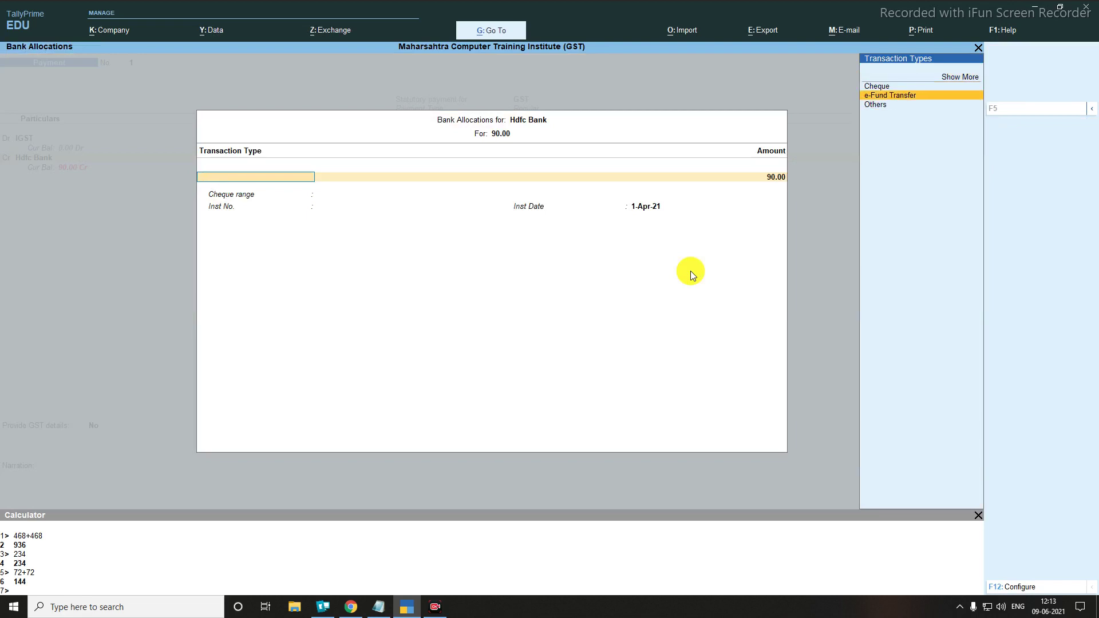
key("Return")
key("Return")
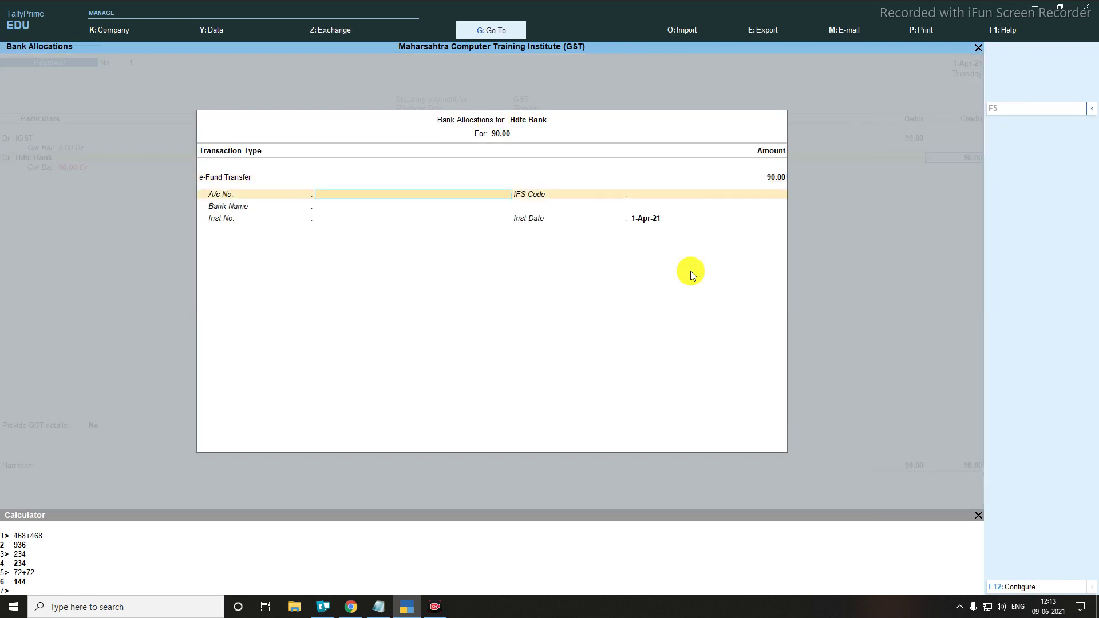
Step: Leave the allocation's account, IFS code and instrument numbers blank with bank name Not Applicable, and finish the bank allocation
type("123")
key("BackSpace")
key("BackSpace")
key("BackSpace")
key("Return")
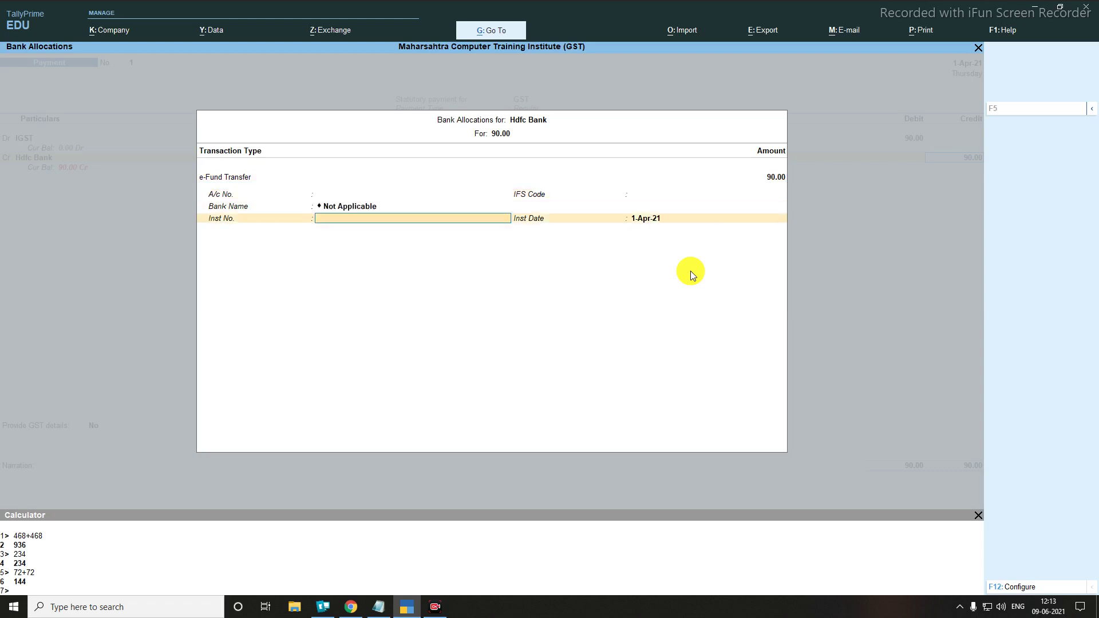
key("Return")
key("Return")
key("Return")
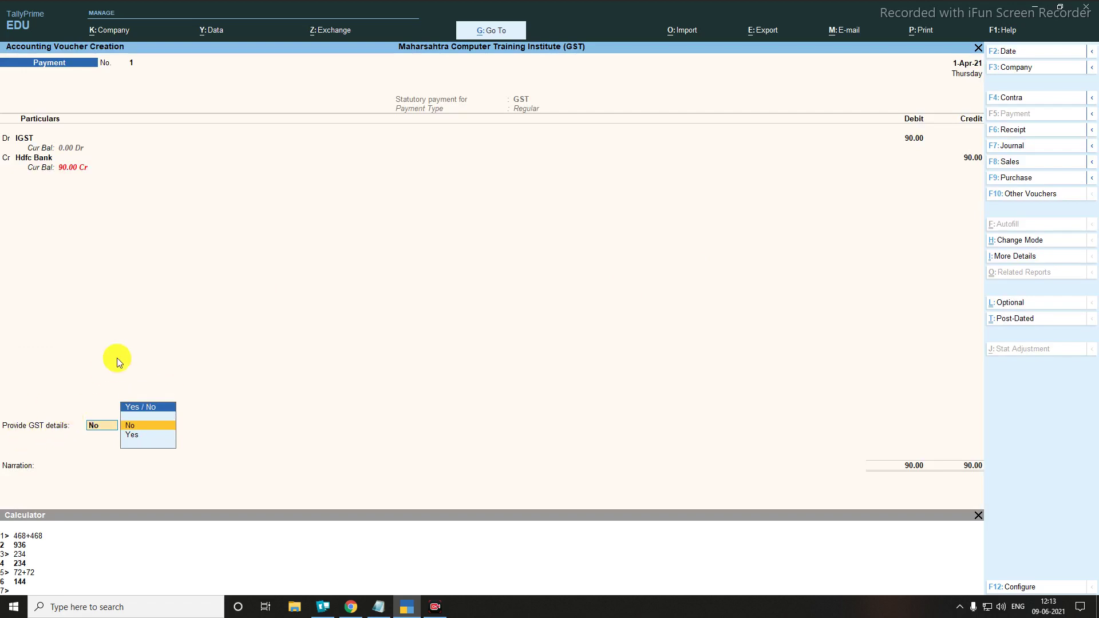
Step: Enable GST details for the payment, with Net Banking - (e-payments) as the mode of payment and Hdfc Bank as the bank
key("Down")
key("Return")
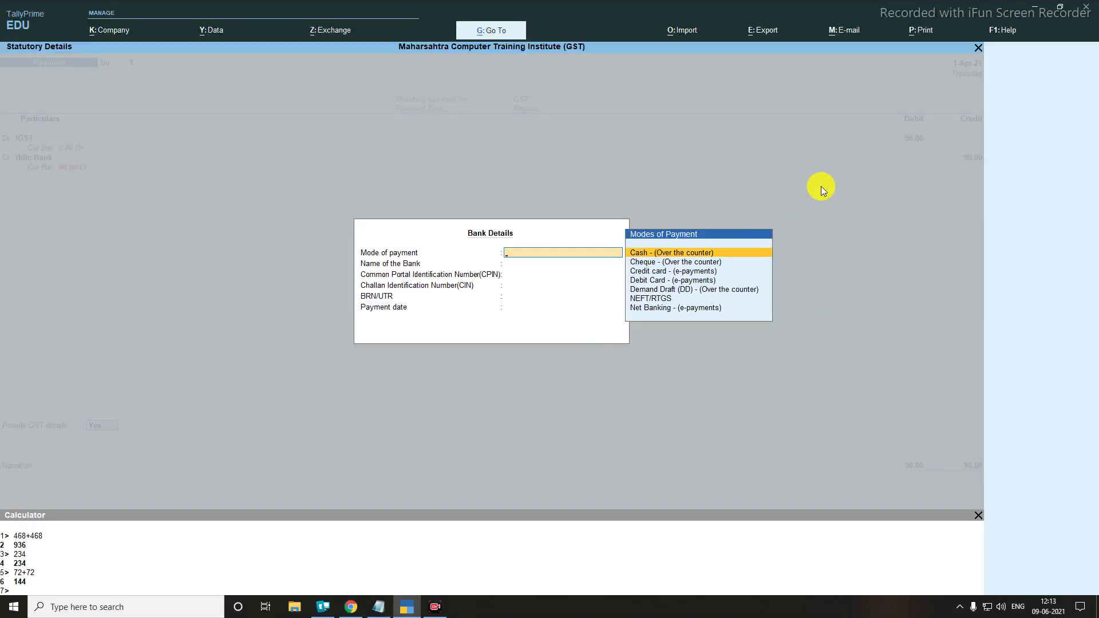
key("Down")
key("Down")
key("Down")
key("Down")
key("Down")
key("Down")
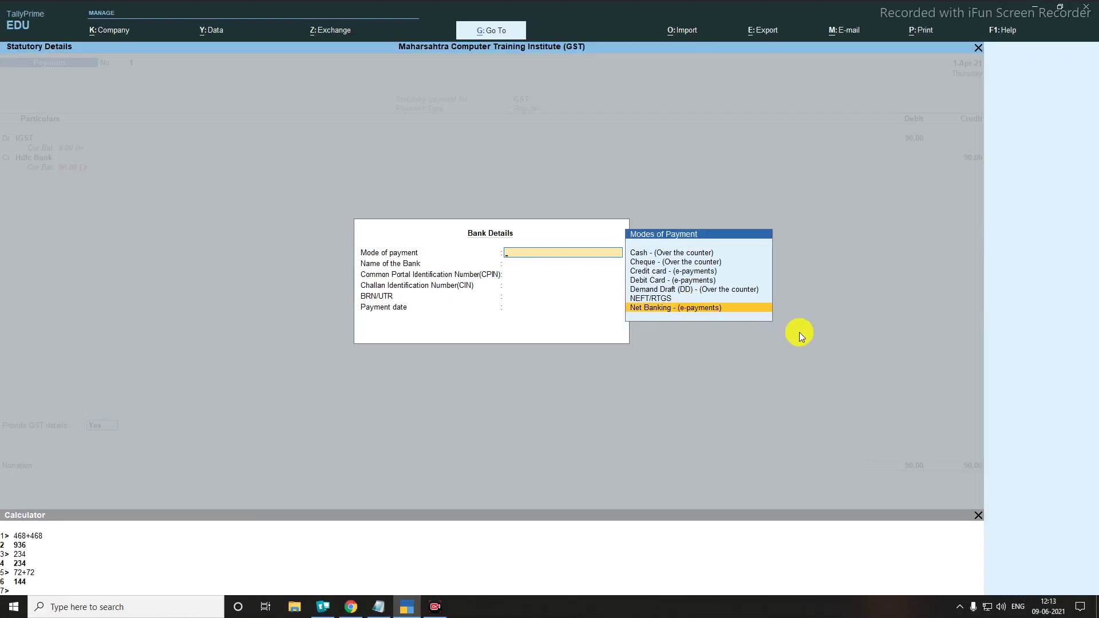
key("Return")
type("H")
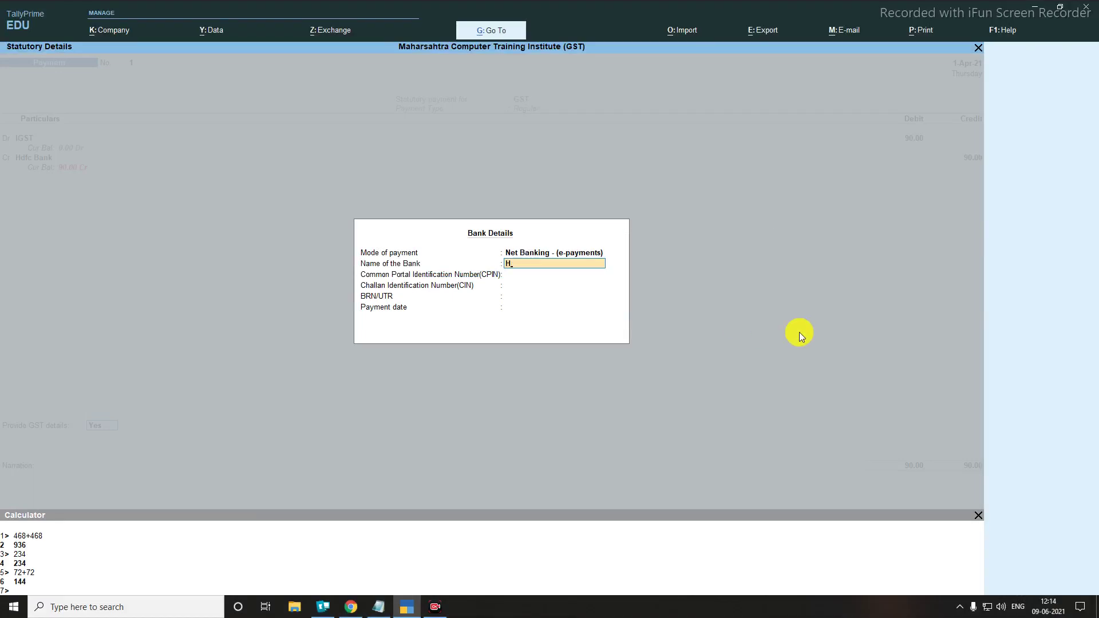
type("dndfc Bank")
key("Return")
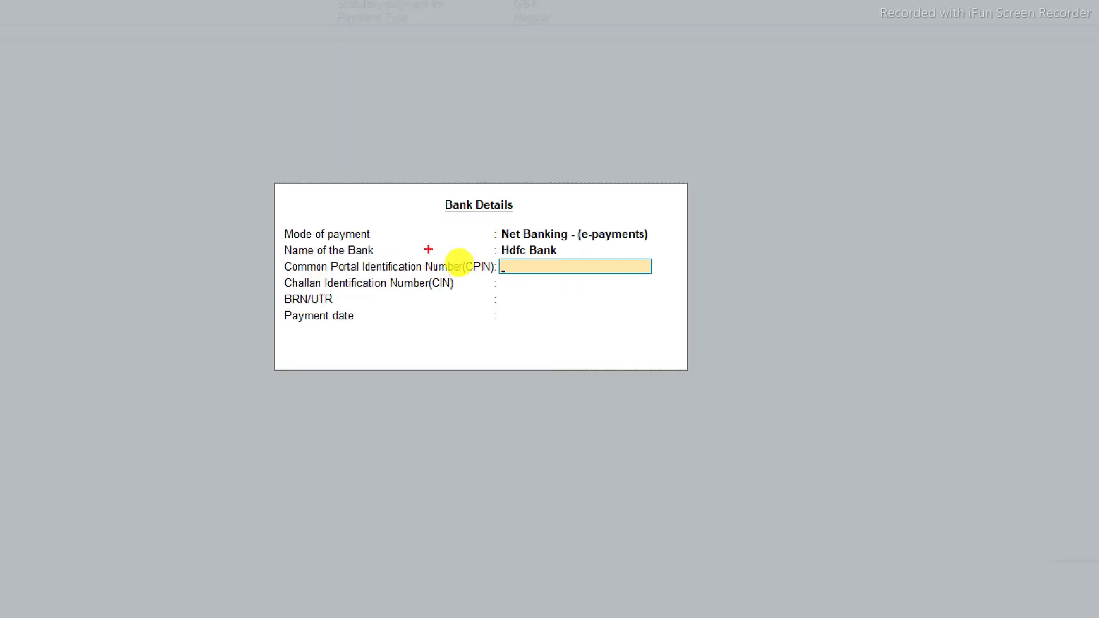
Step: Frame the CPIN, CIN, BRN/UTR and payment date fields in the bank details, and clear the markings
left_click_drag(433, 248, 507, 282)
mouse_move(277, 276)
left_mouse_down()
mouse_move(382, 306)
mouse_move(491, 316)
left_mouse_up()
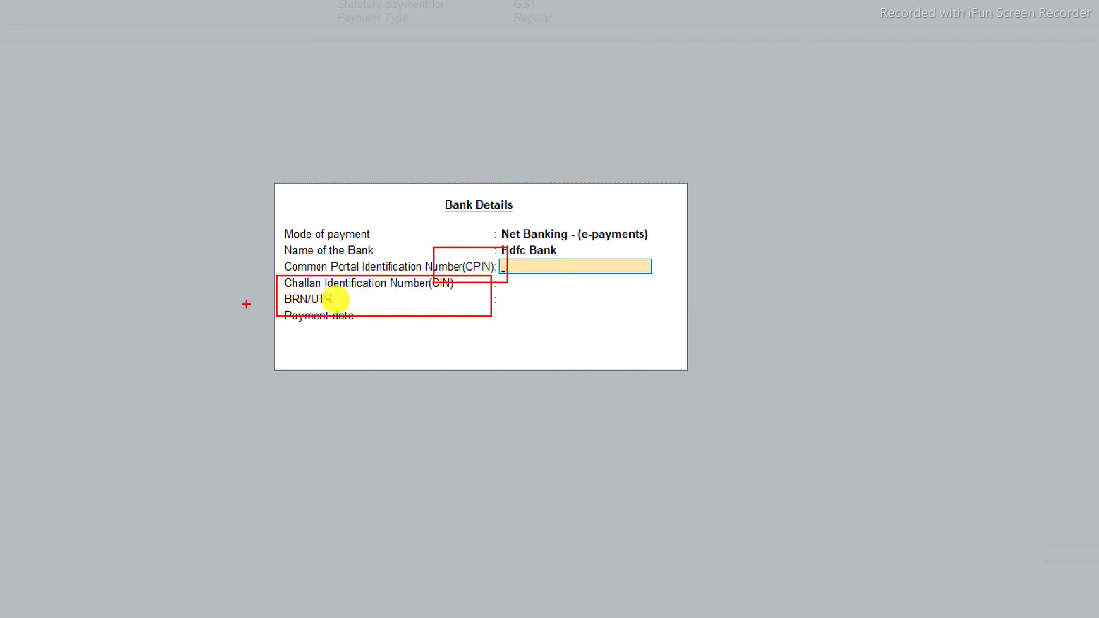
left_click_drag(246, 304, 460, 356)
key("Escape")
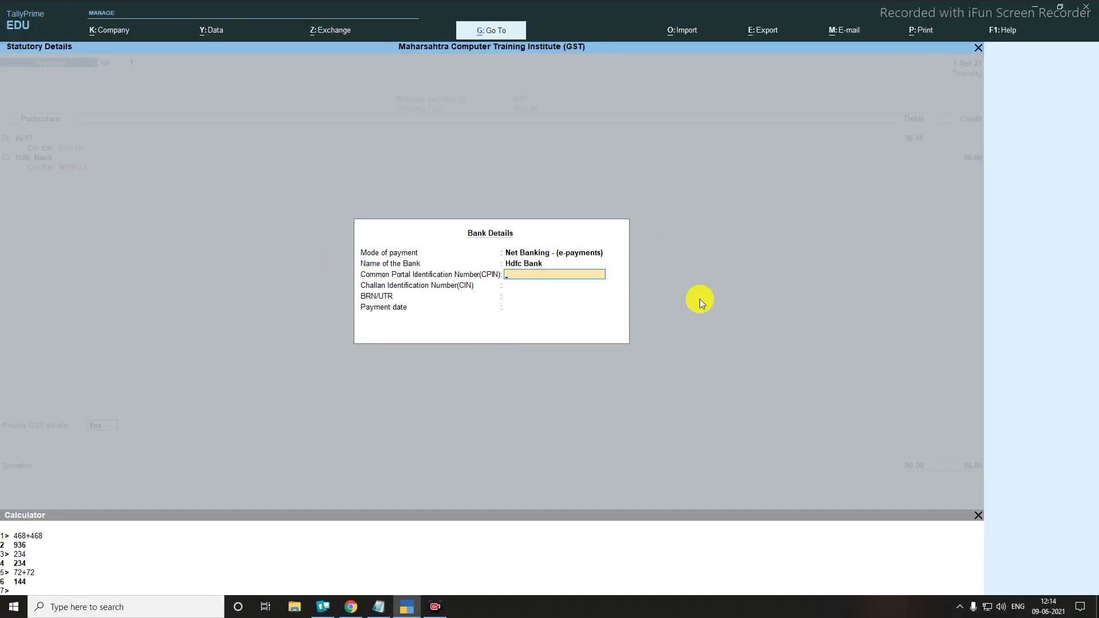
Step: Leave the CPIN, CIN, BRN/UTR, payment date and narration blank, and accept the payment voucher
key("Return")
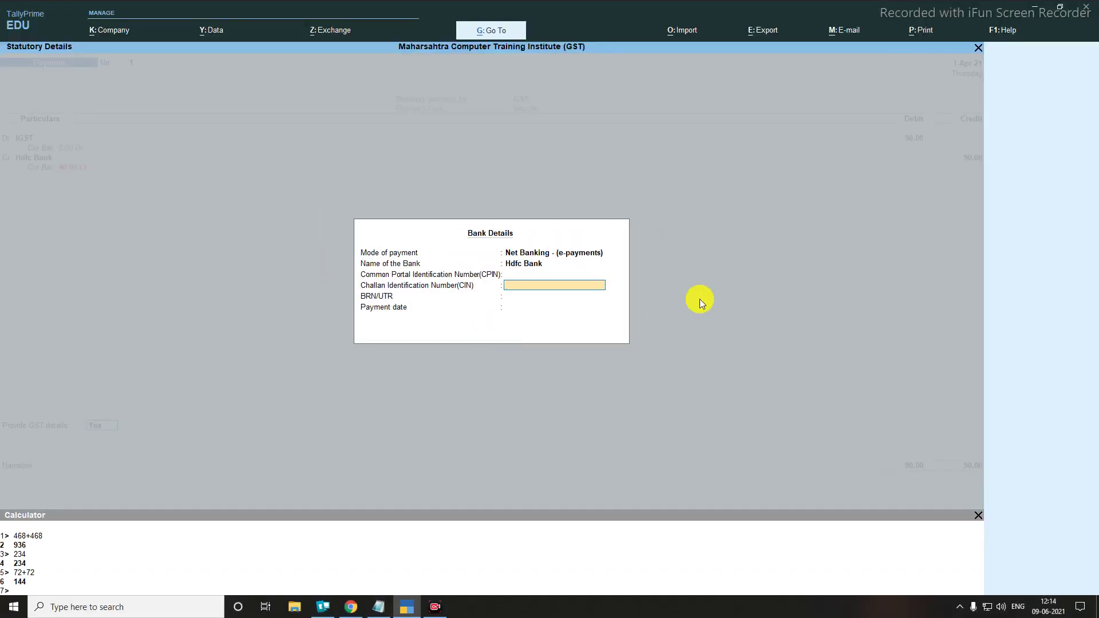
key("Return")
key("Return")
key("Return")
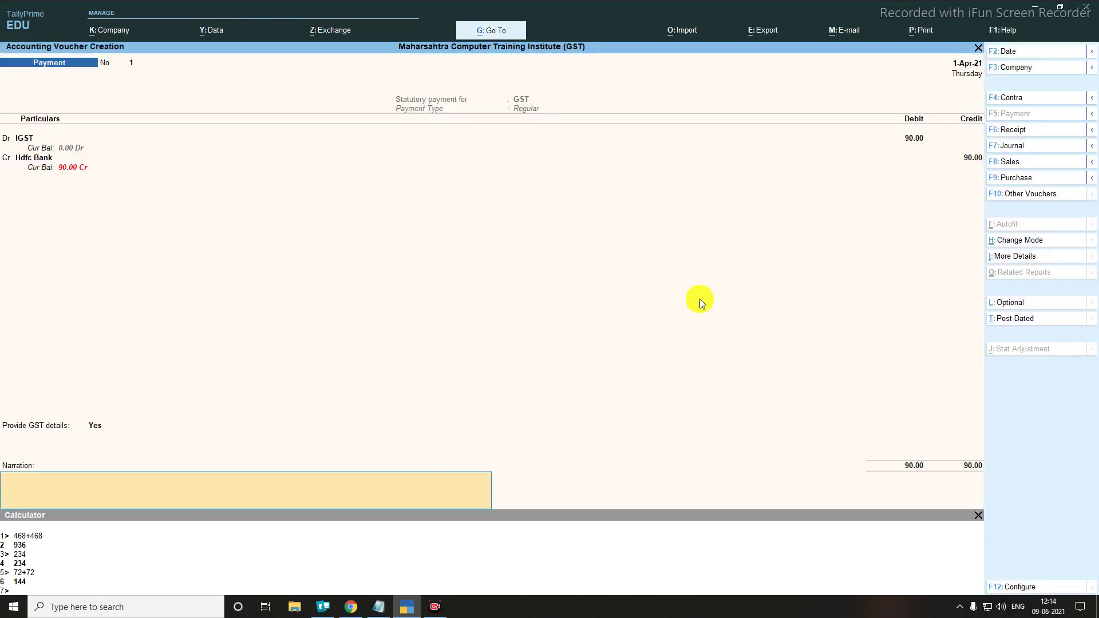
key("Return")
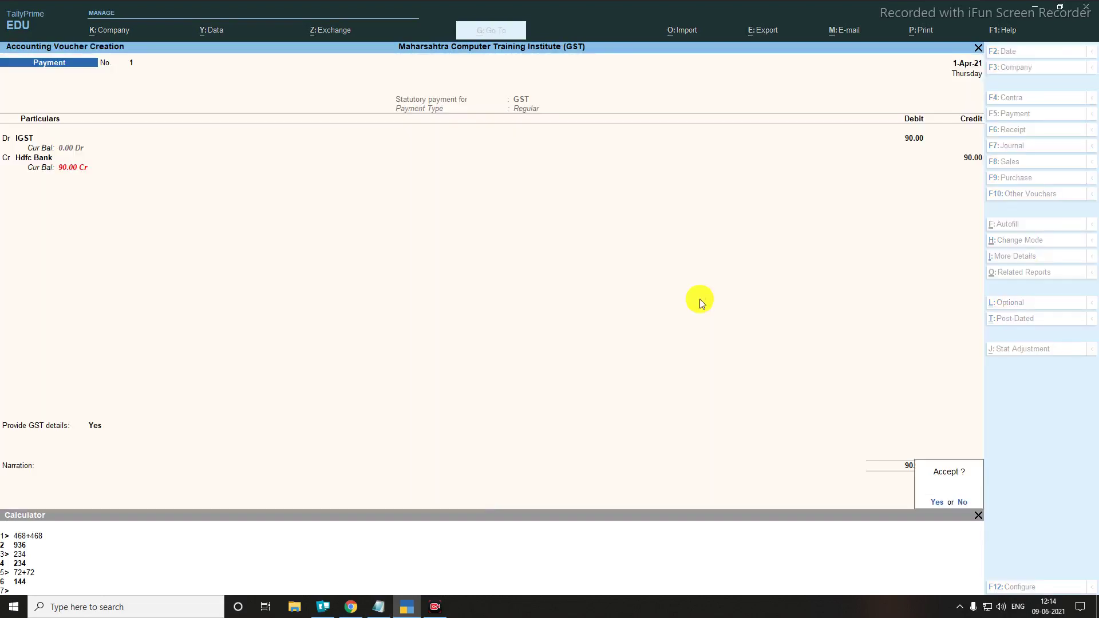
key("Return")
Step: Leave voucher entry, open the Balance Sheet in detailed view and examine Duties & Taxes under Current Liabilities
key("Escape")
key("Return")
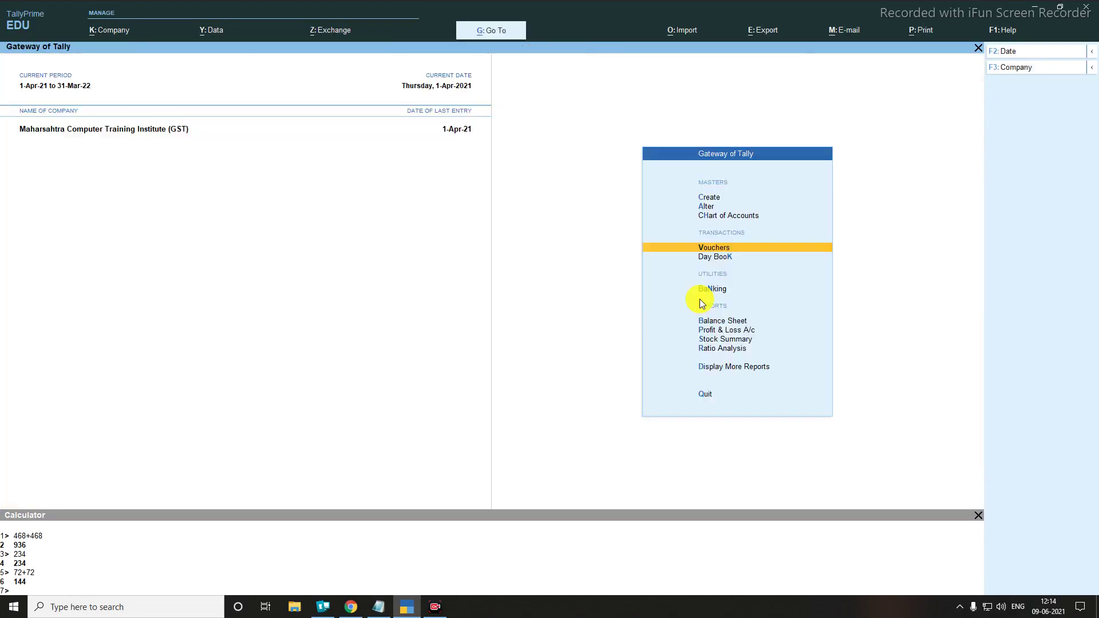
key("Down")
key("Down")
key("Down")
key("Return")
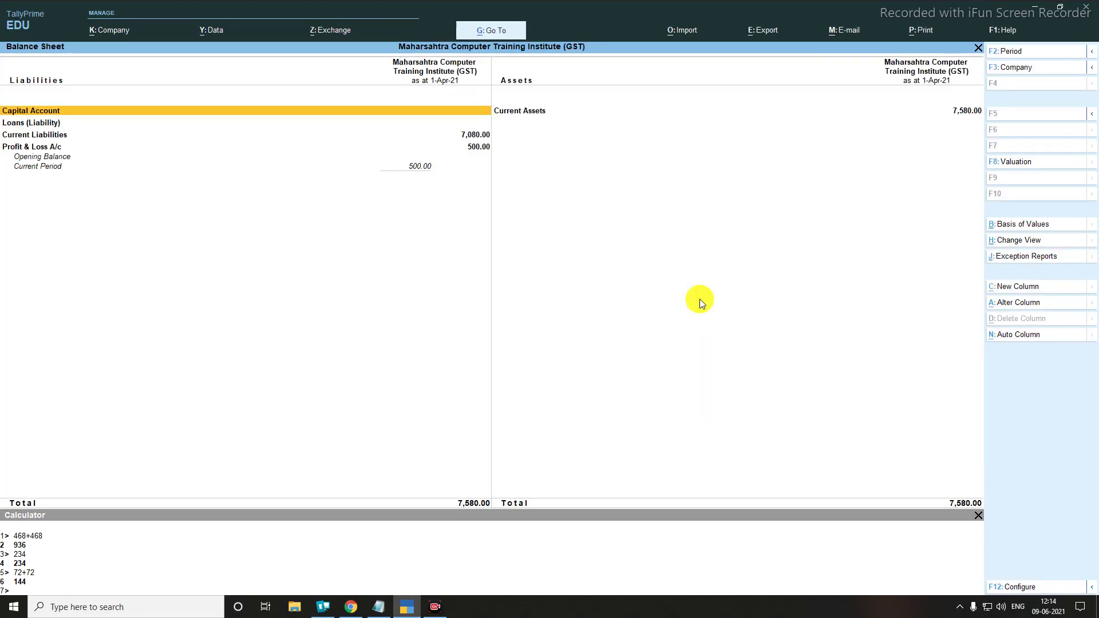
key("alt+F5")
key("Down")
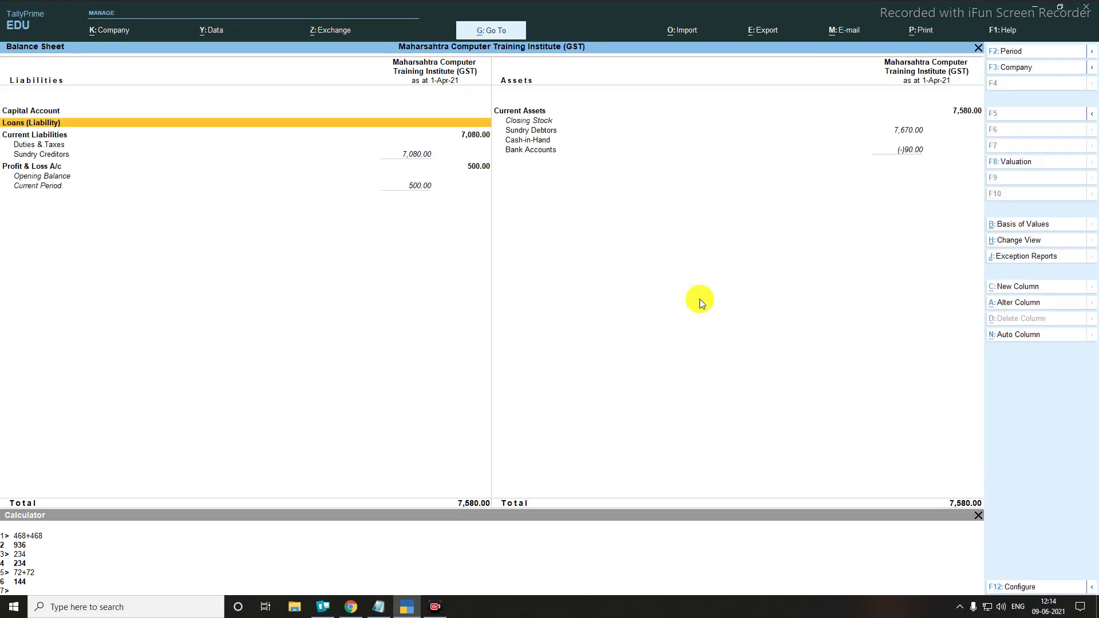
key("Down")
key("Down")
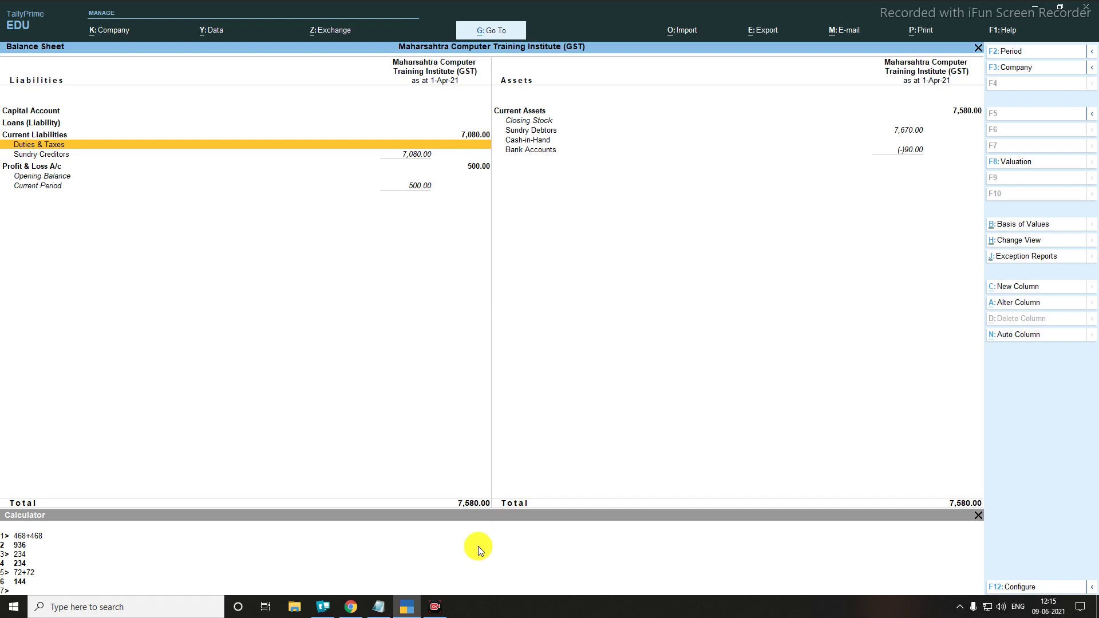
left_click(960, 607)
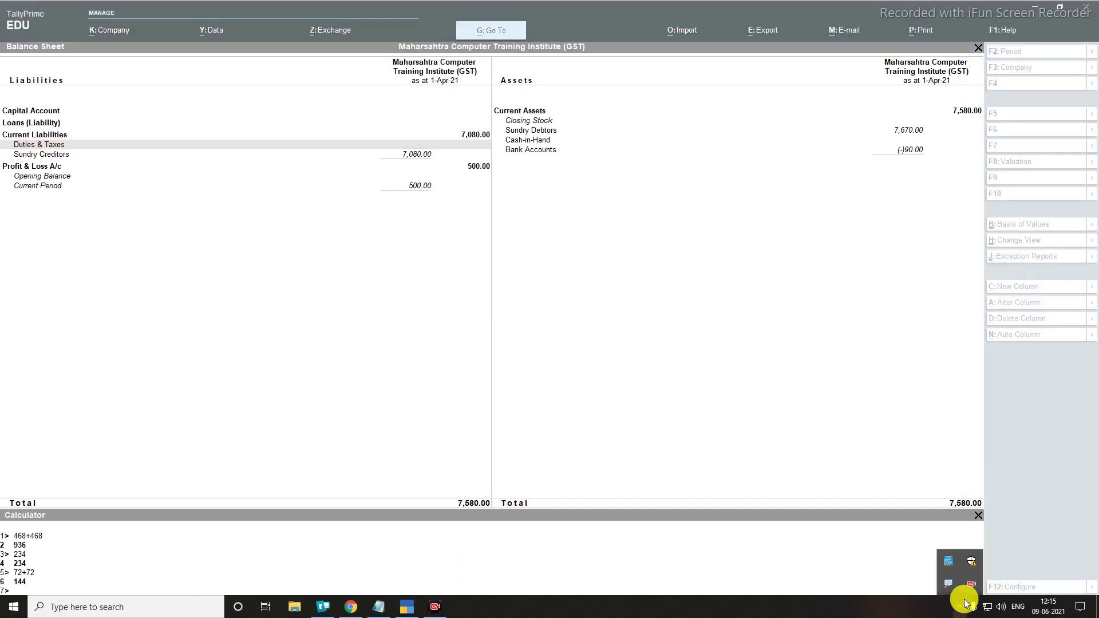